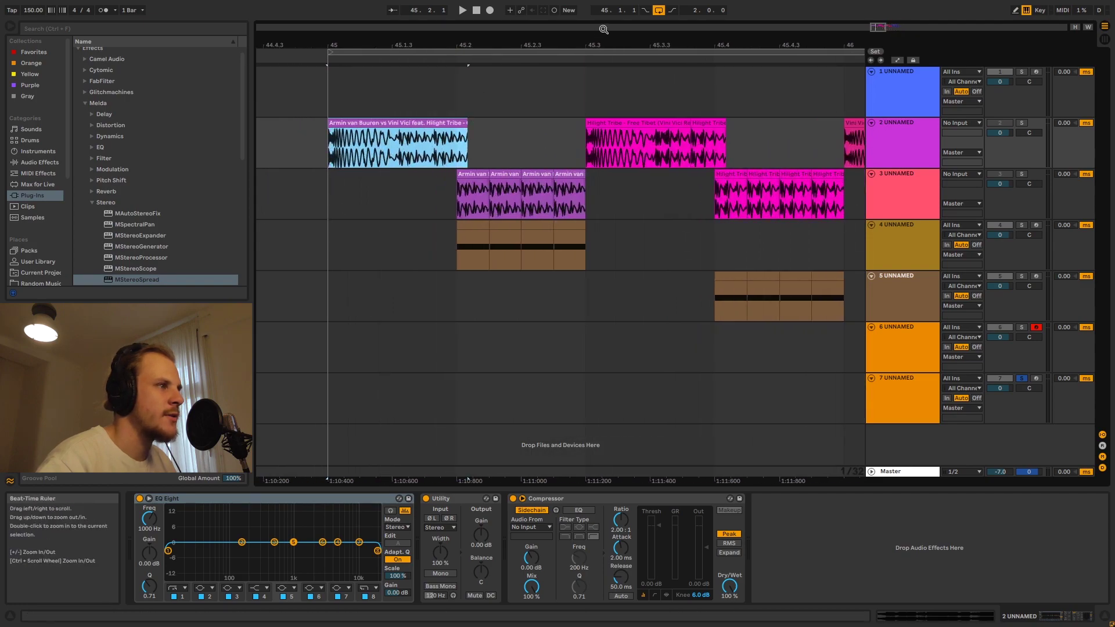
Examine the four kick clips on track 2 between bars 45 and 47, checking each one's trailing slice.
drag(589, 41, 461, 41)
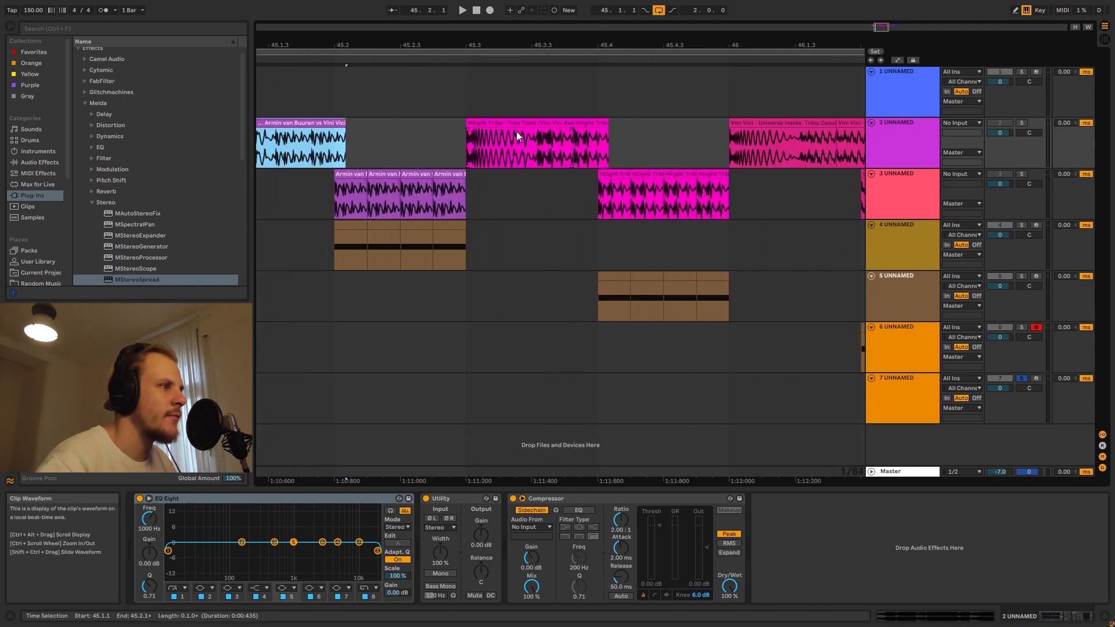
drag(587, 44, 373, 46)
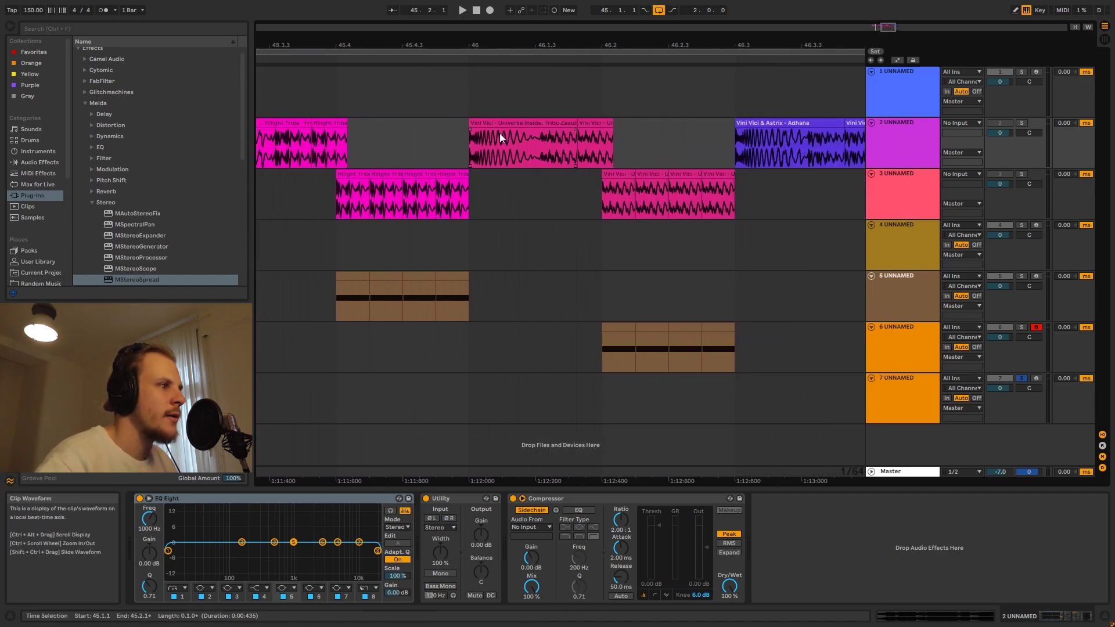
drag(637, 44, 380, 47)
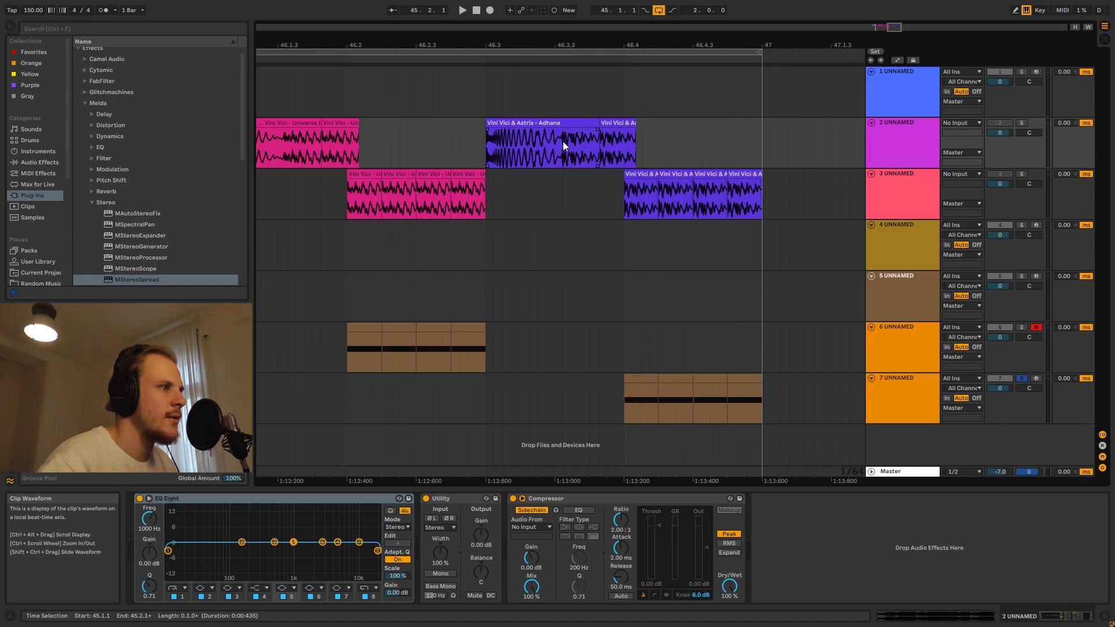
drag(559, 45, 762, 5)
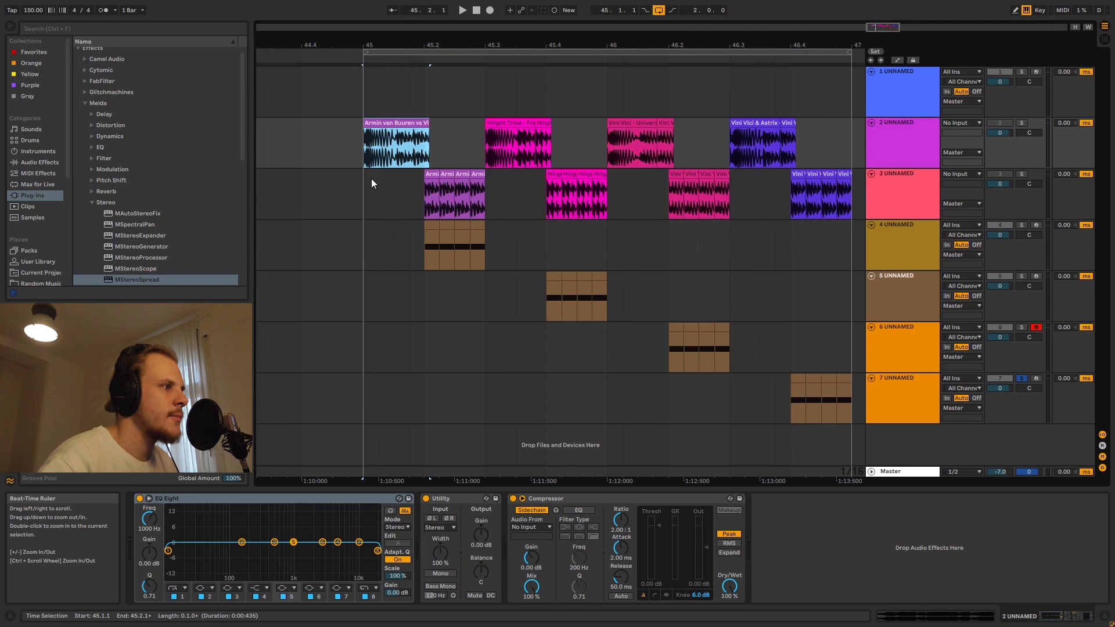
click(542, 123)
click(665, 124)
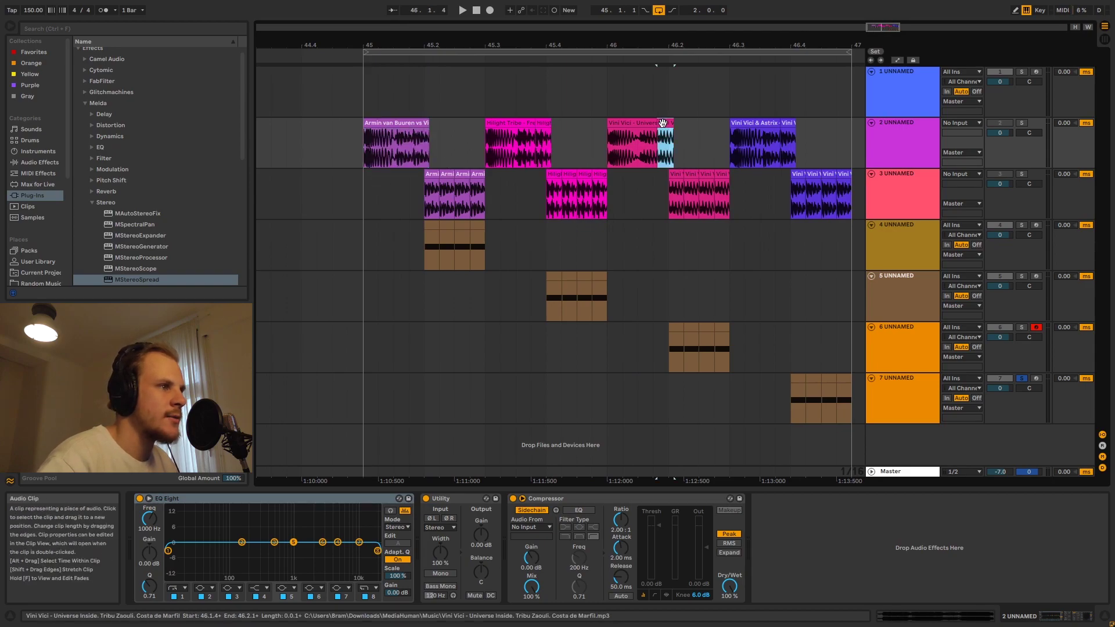
click(787, 124)
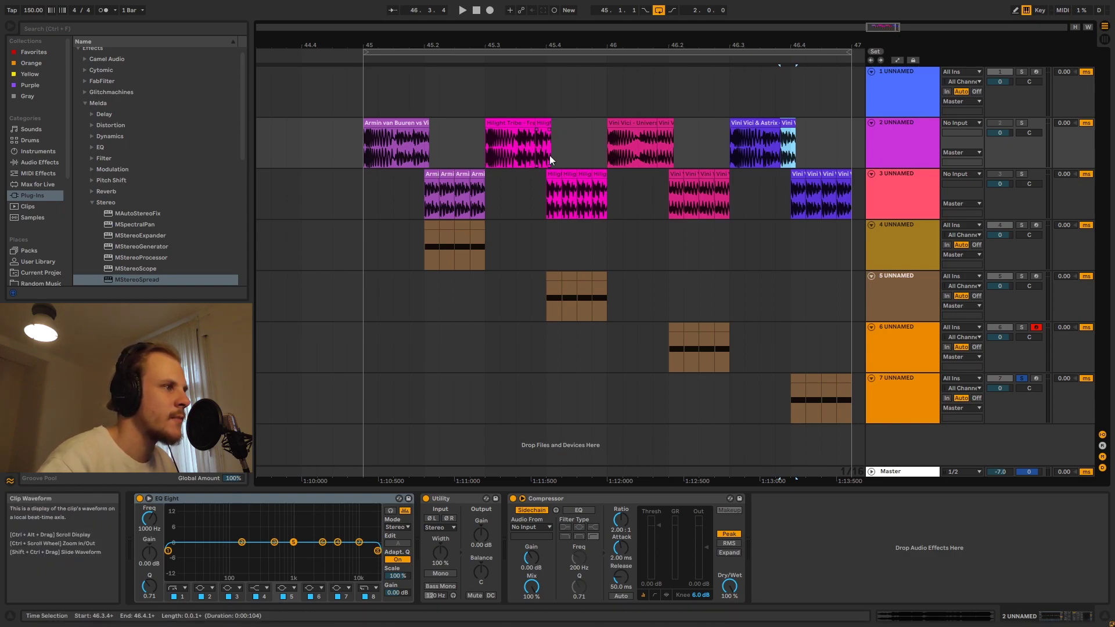
Inspect the waveform of the first bass slice on track 3 at 45.2.1 up close, then return to the overview.
click(431, 174)
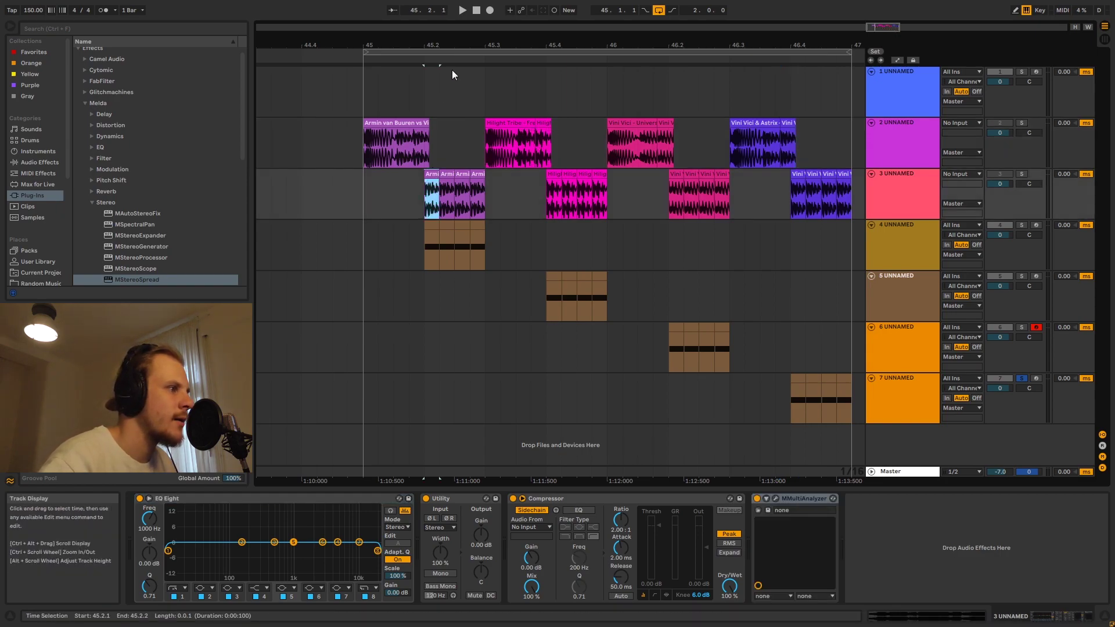
drag(429, 45, 391, 173)
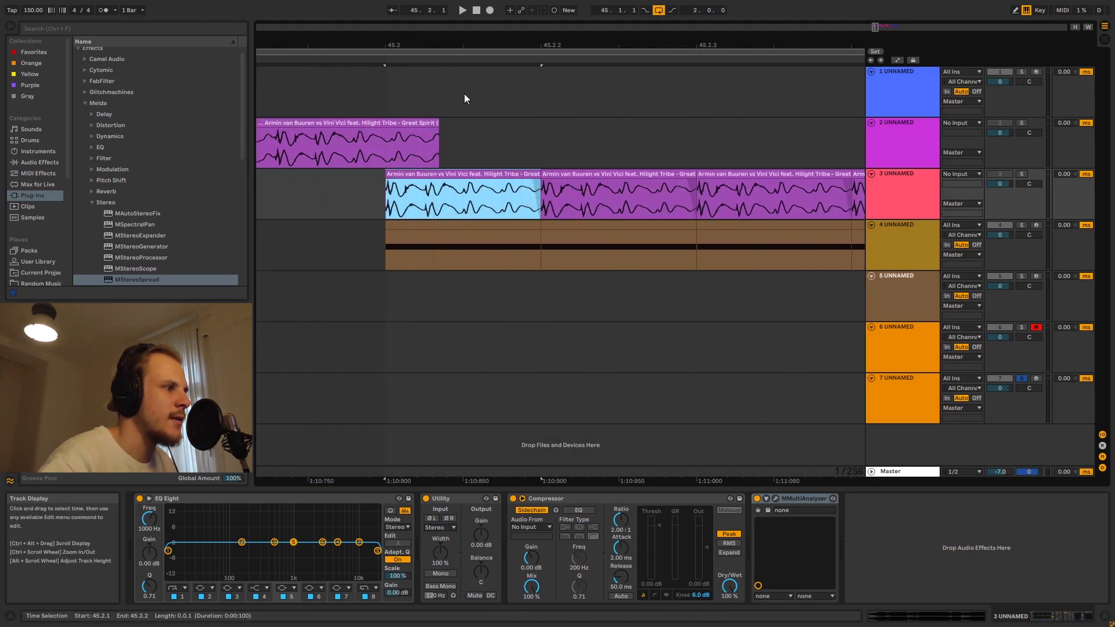
drag(497, 41, 445, 8)
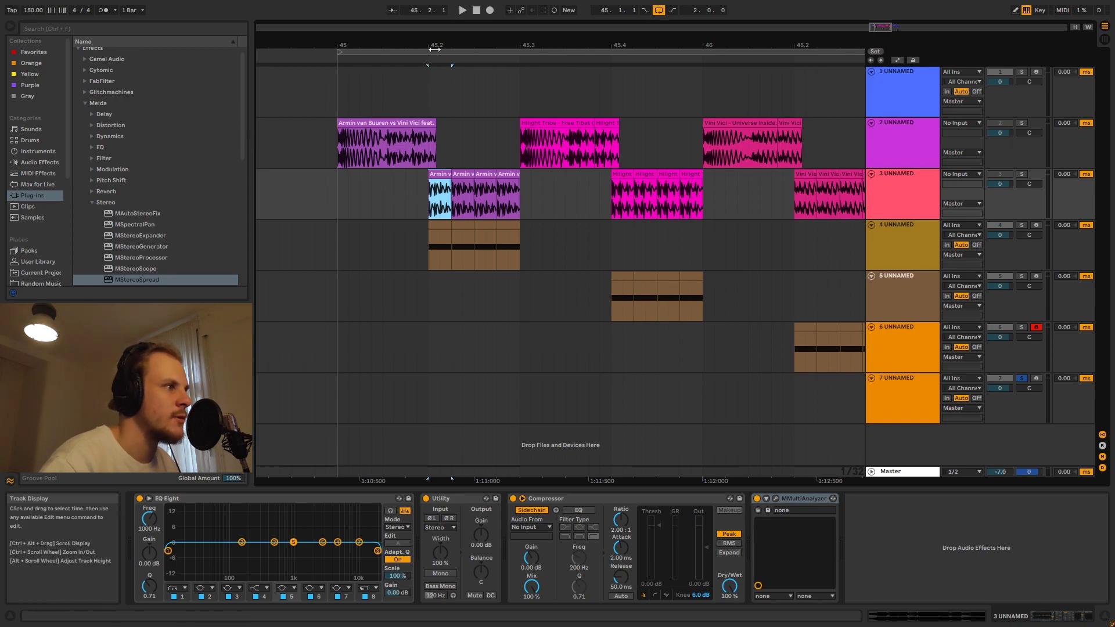
drag(433, 45, 353, 19)
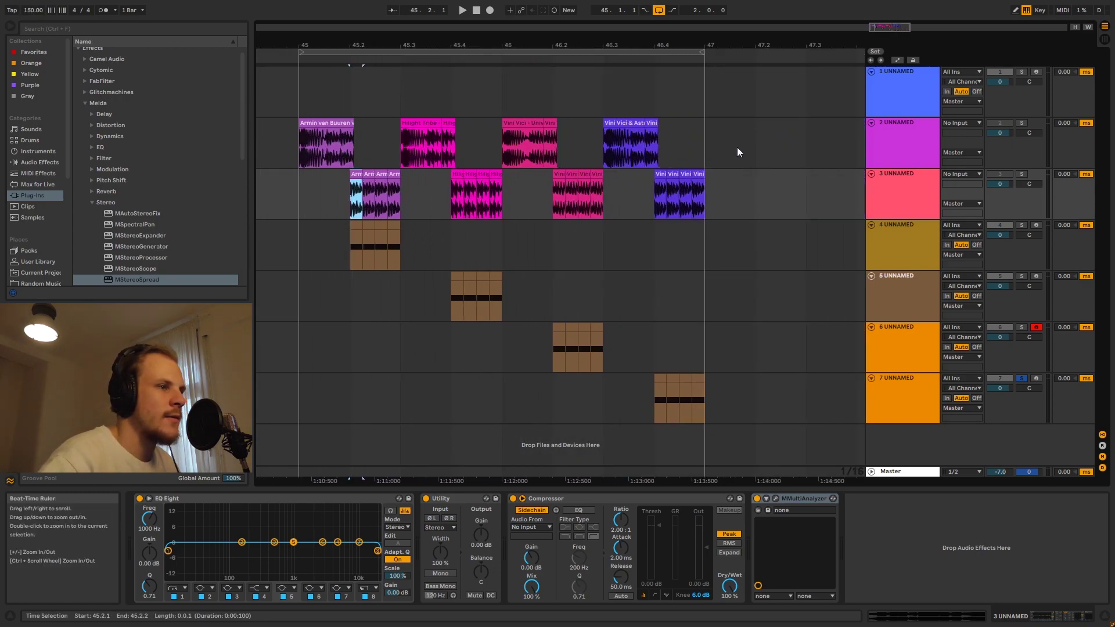
Solo track 3 and audition its bass clips from 45.1.1.
click(1021, 174)
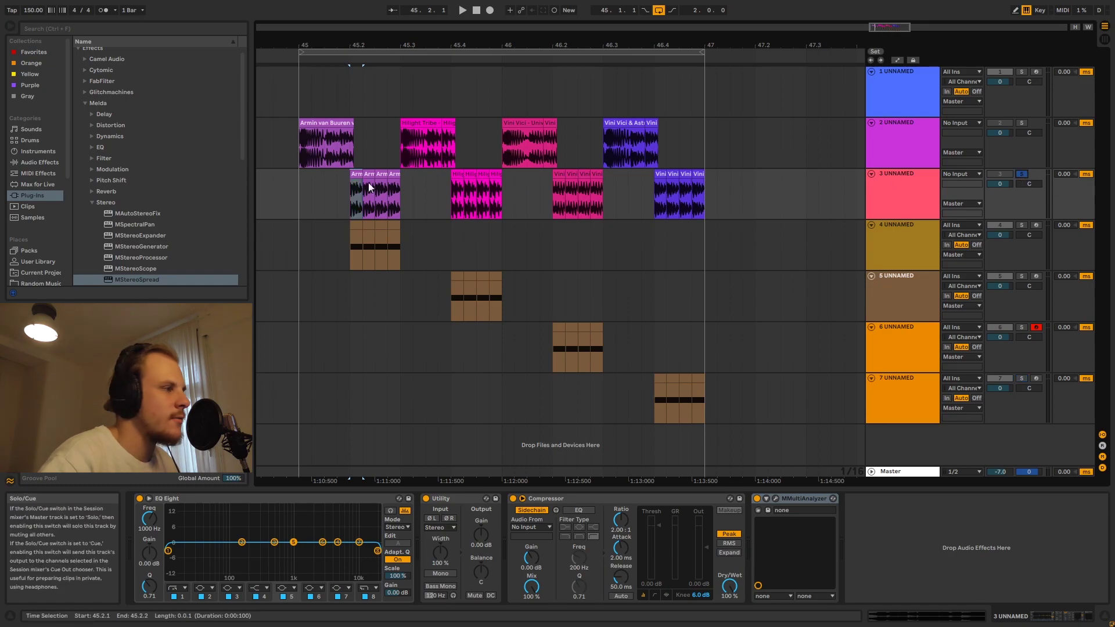
click(299, 177)
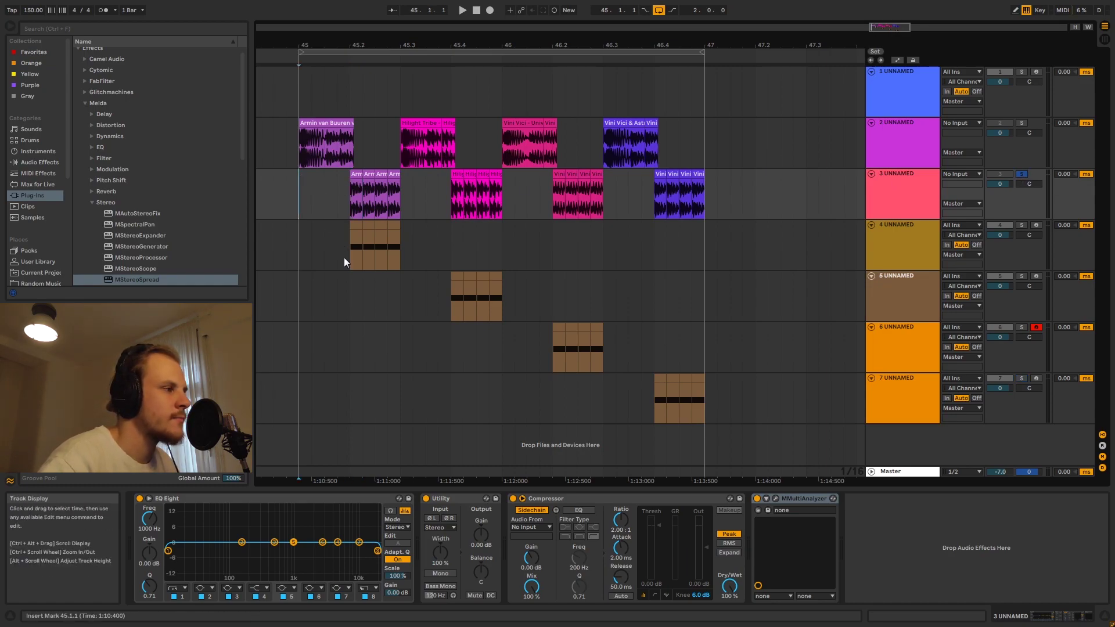
key(space)
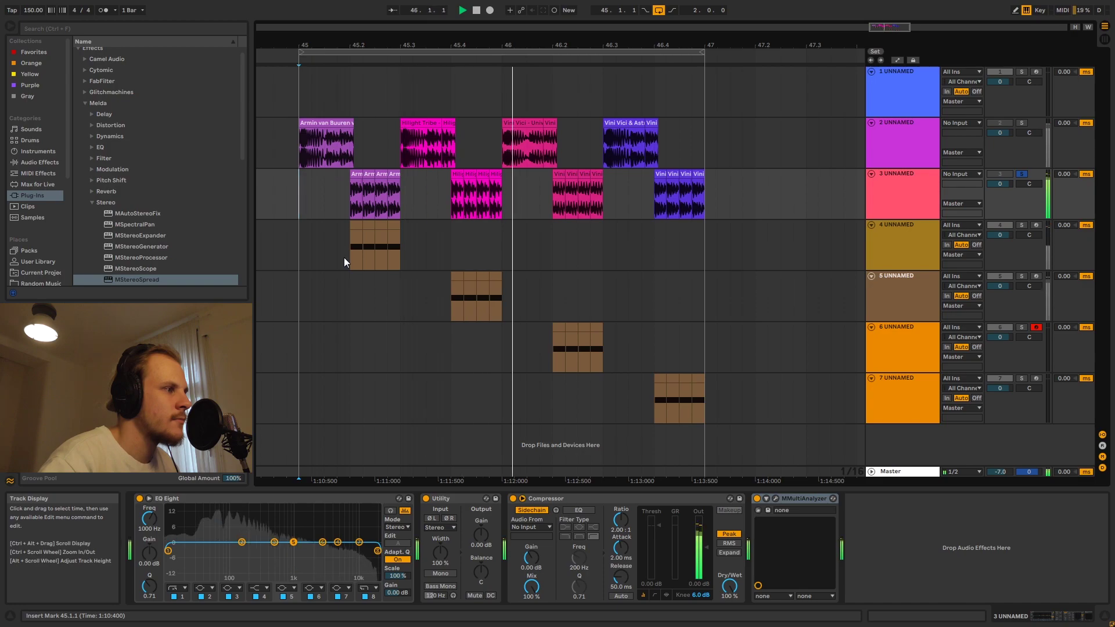
key(space)
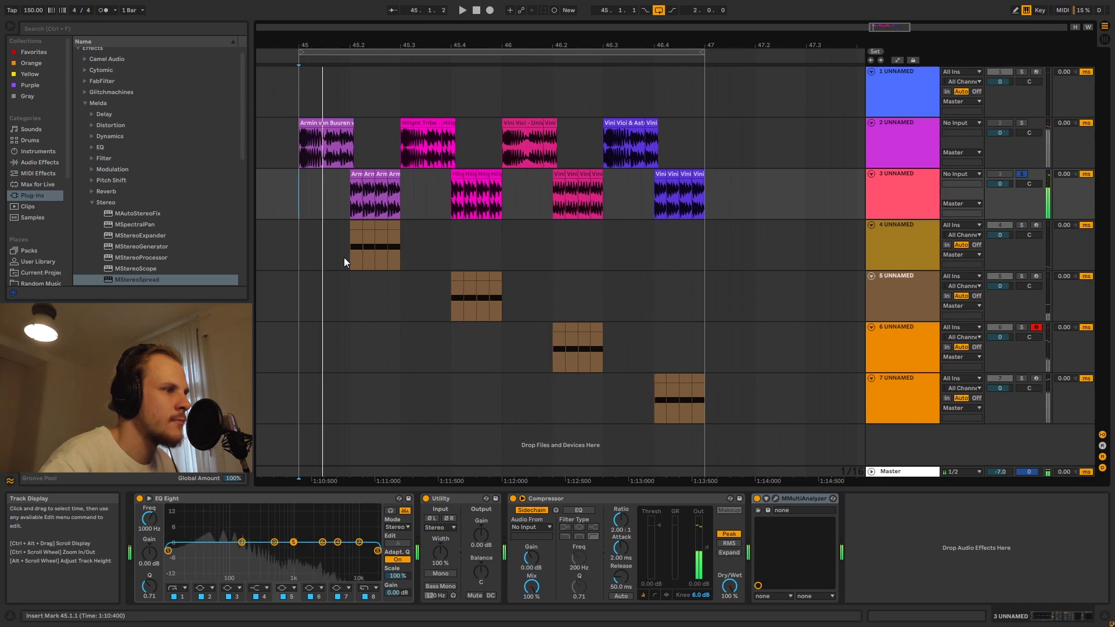
Compare the first bass slice on track 3 at 45.2.1 with the matching MIDI clip on track 4.
click(351, 197)
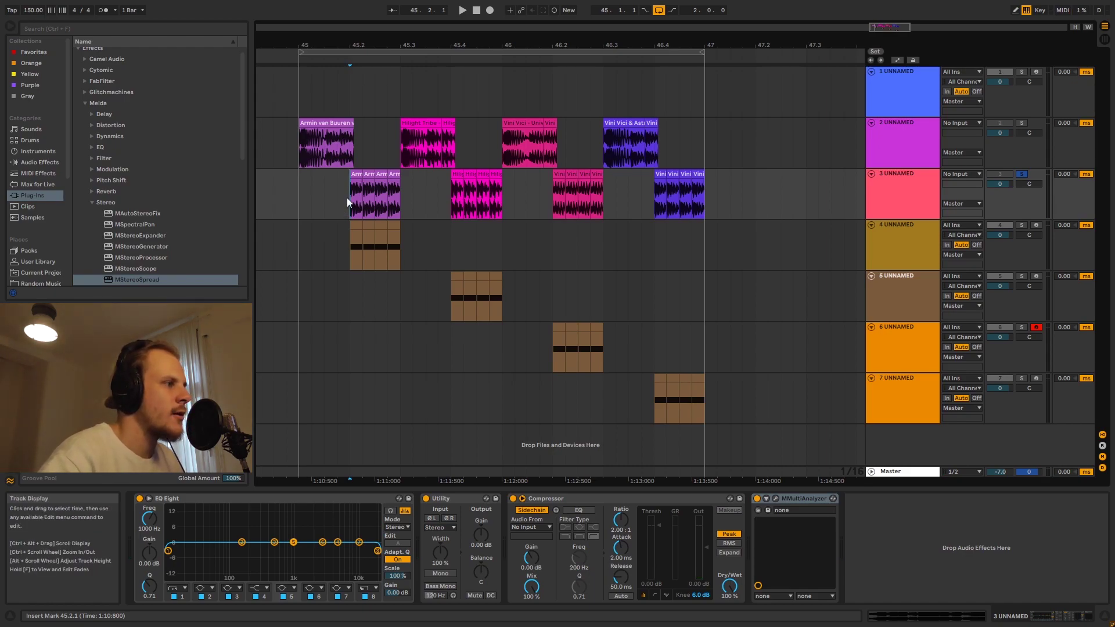
click(364, 176)
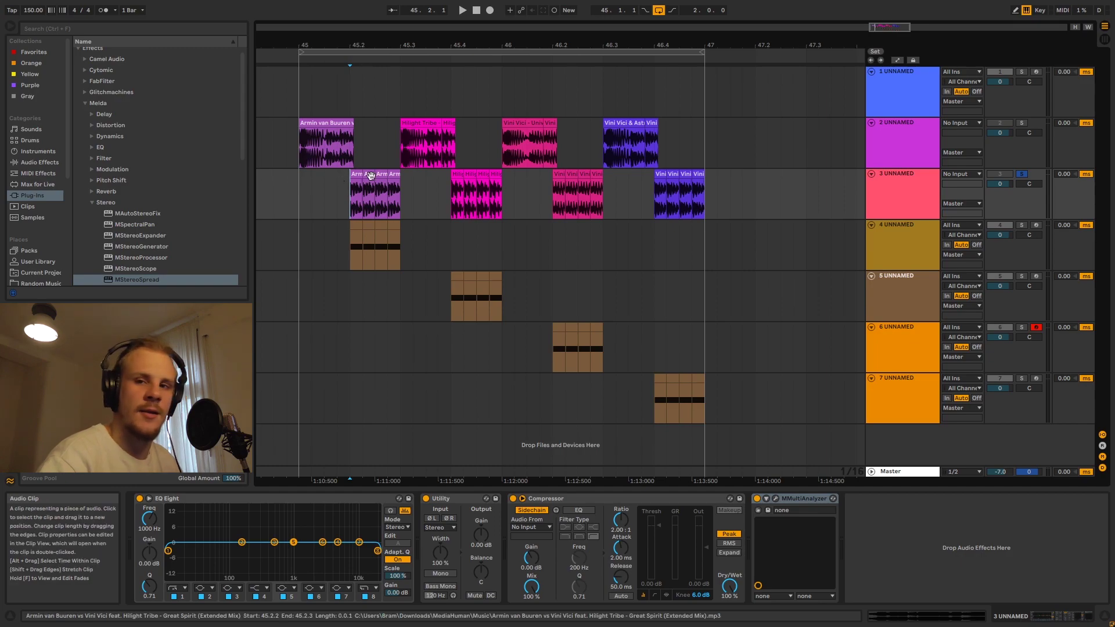
click(350, 196)
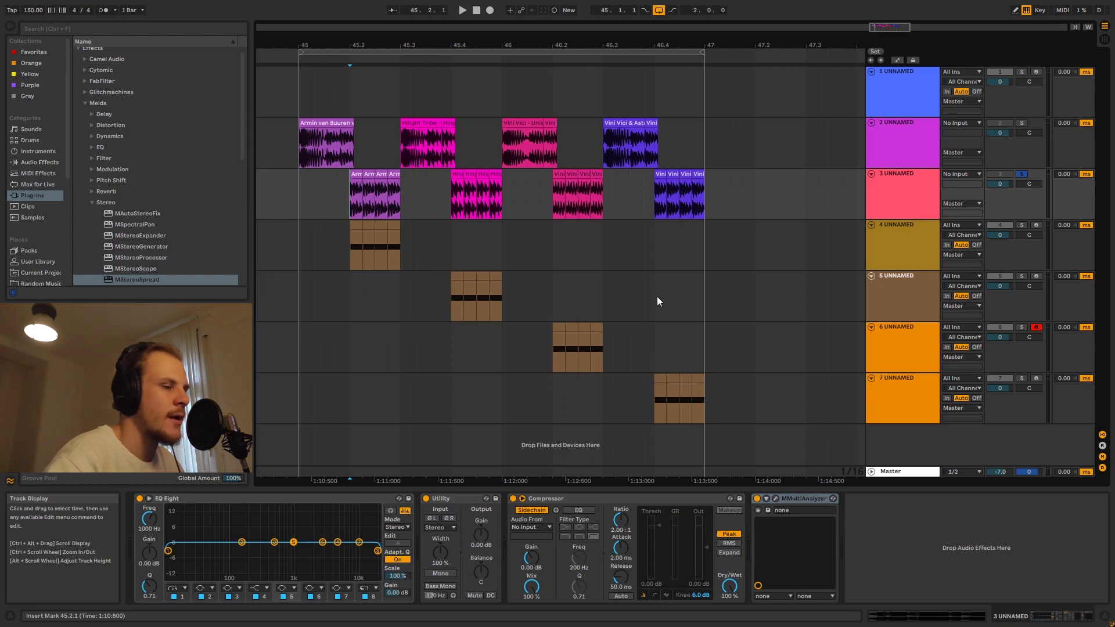
click(343, 245)
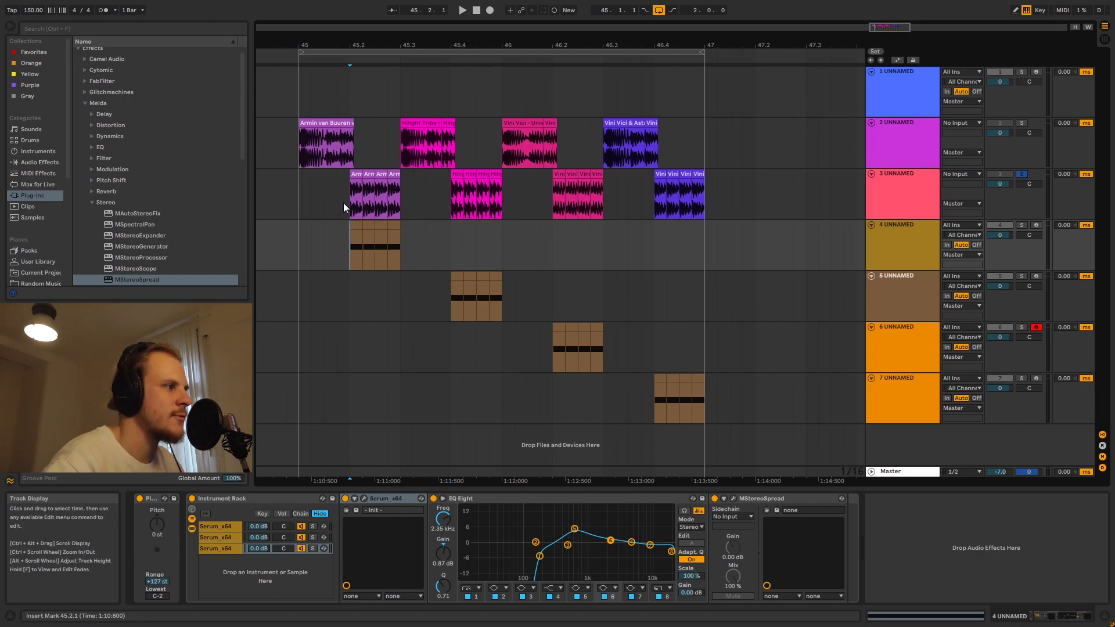
drag(350, 203, 358, 206)
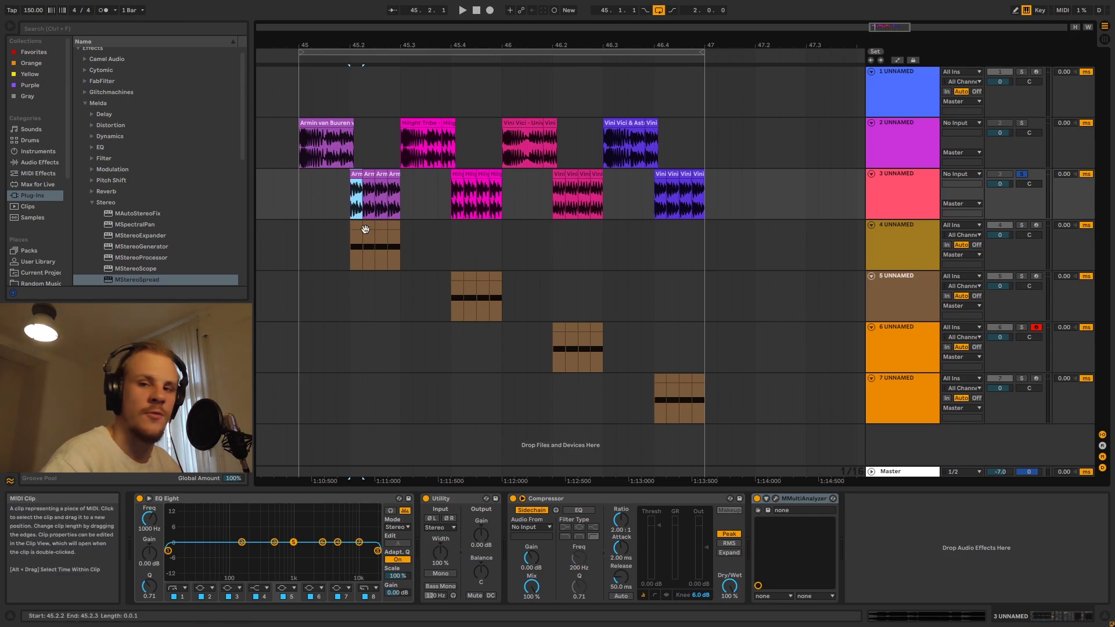
key(Down)
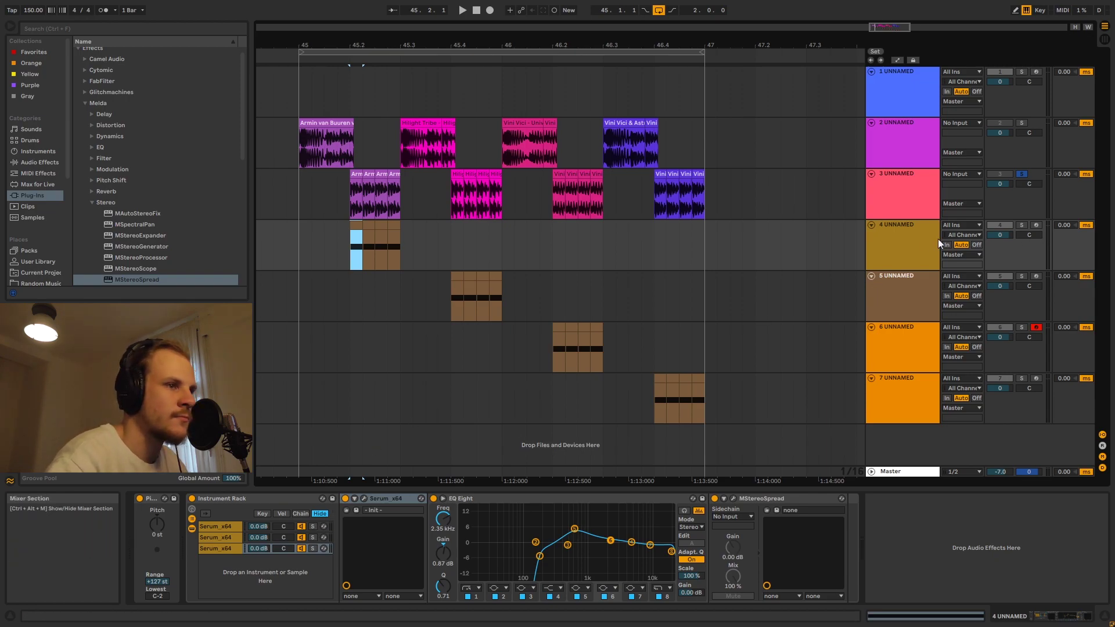
Solo track 4 instead of track 3 and audition its MIDI bass from 45.2.1.
click(910, 255)
click(349, 253)
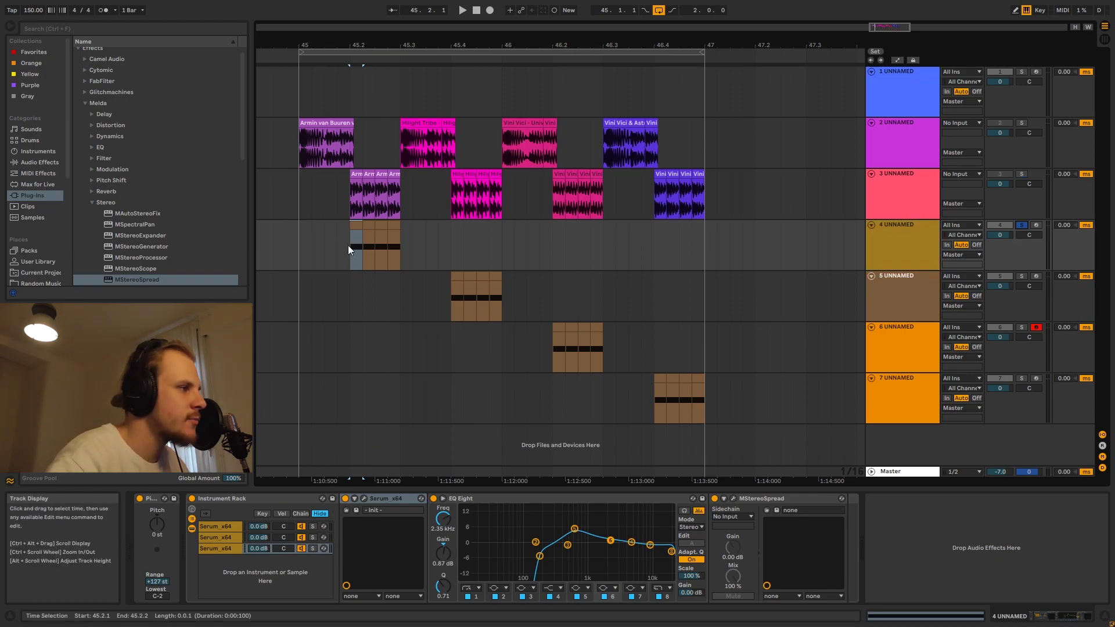
key(space)
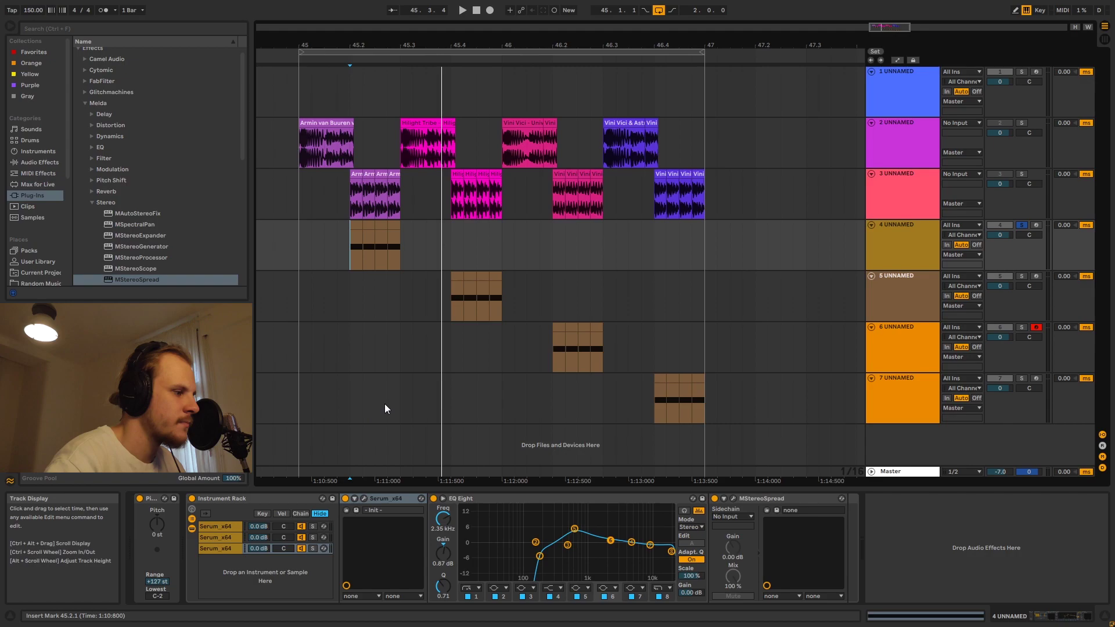
Review the device settings of each of the three Serum chains in track 4's Instrument Rack.
click(231, 526)
click(226, 538)
click(228, 549)
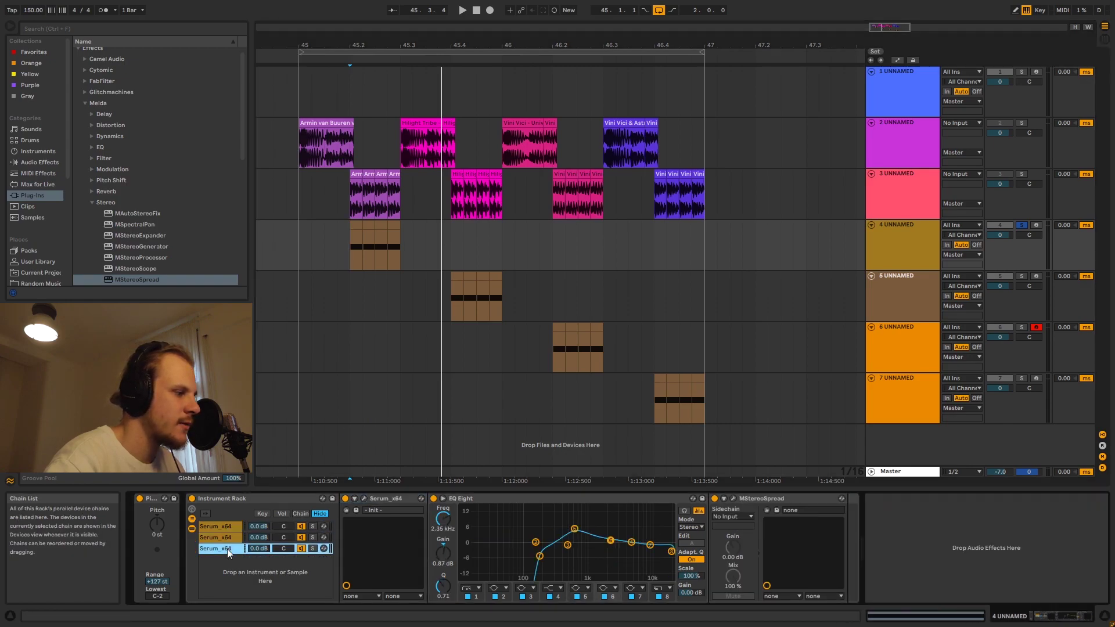
click(228, 526)
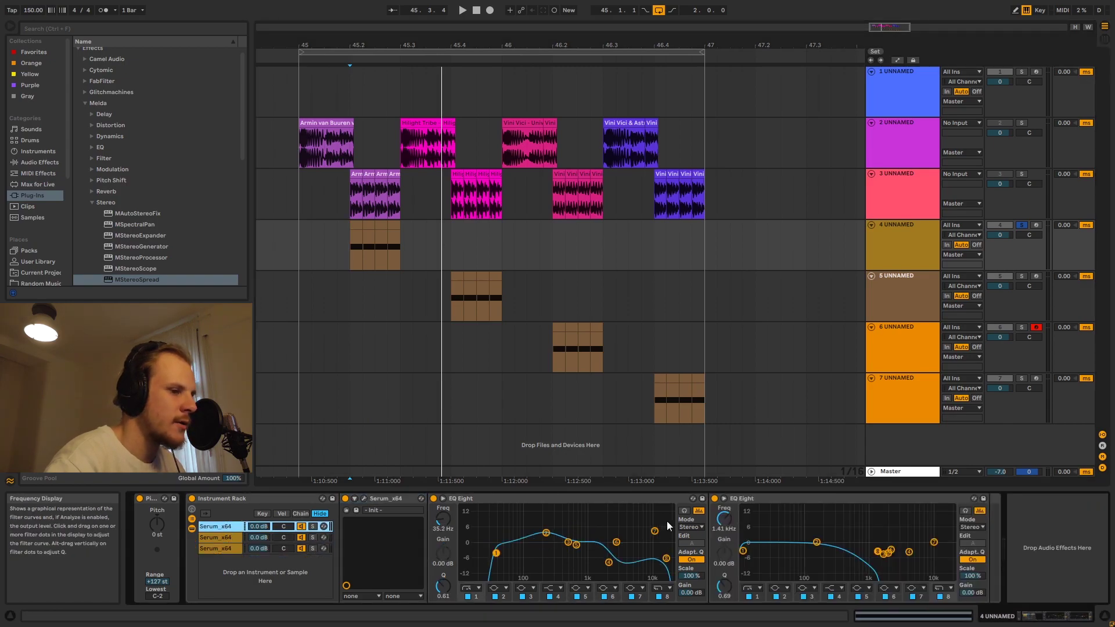
click(228, 535)
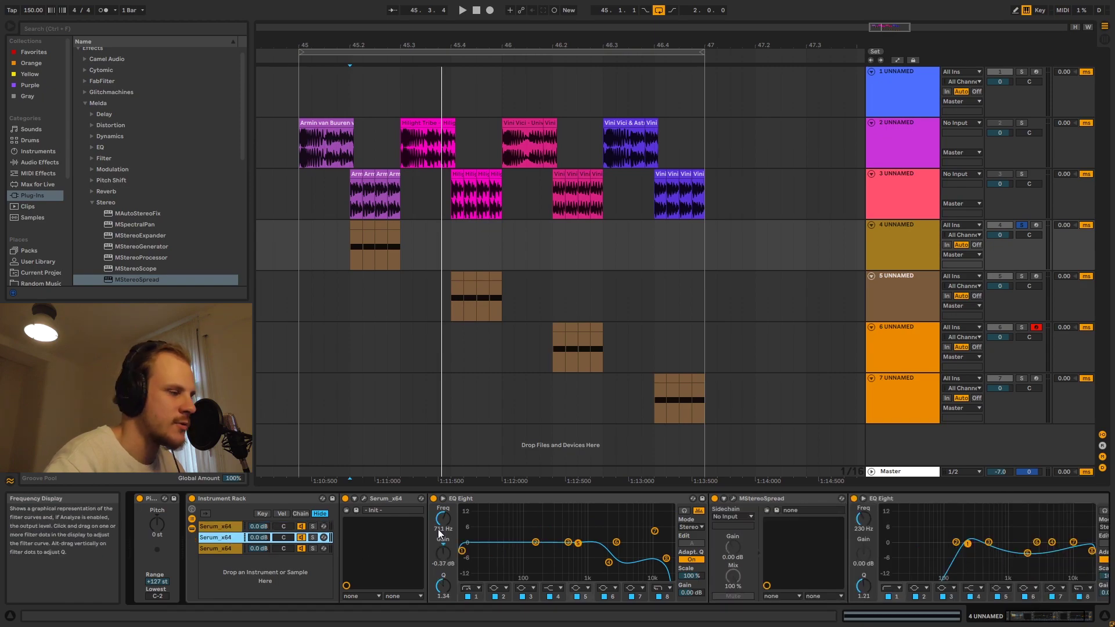
click(211, 547)
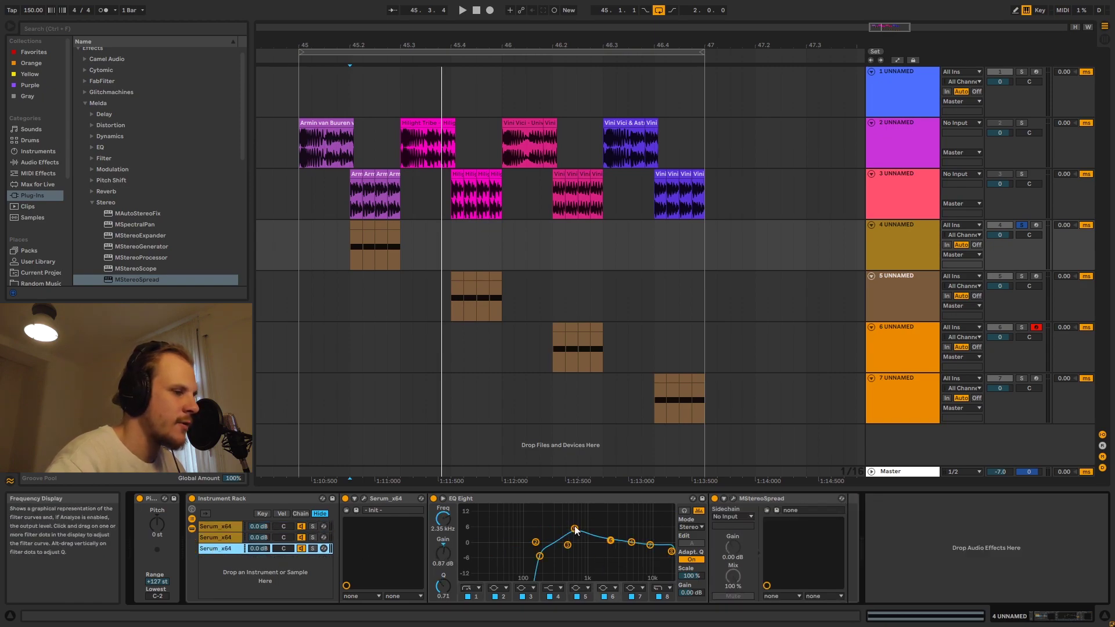
click(225, 526)
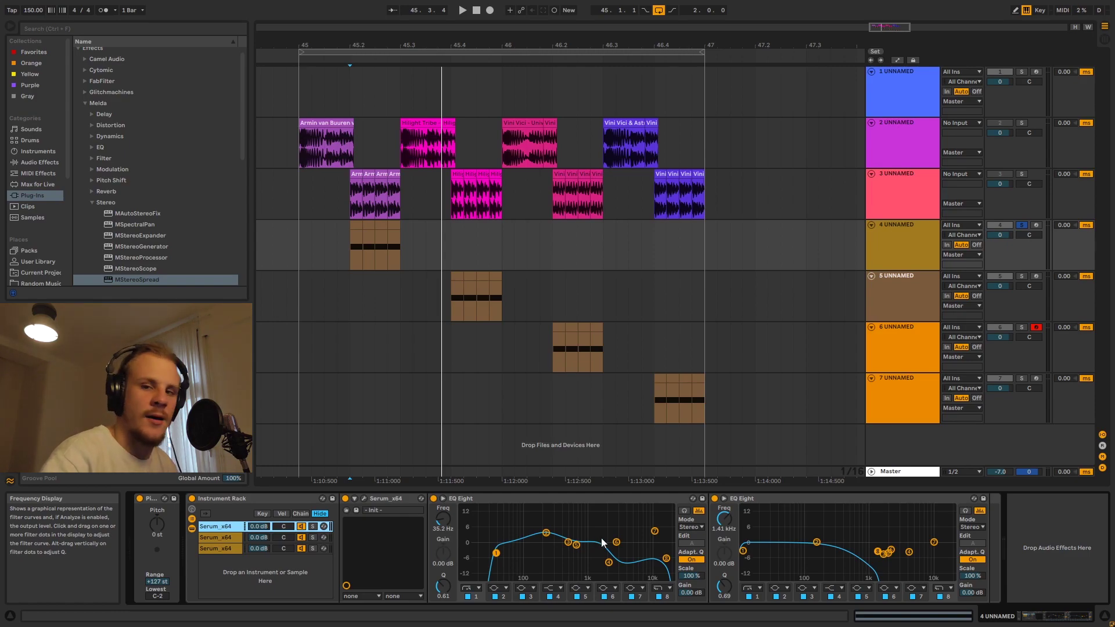
Solo track 3 again and select its first bass slice at 45.2.1.
click(1021, 174)
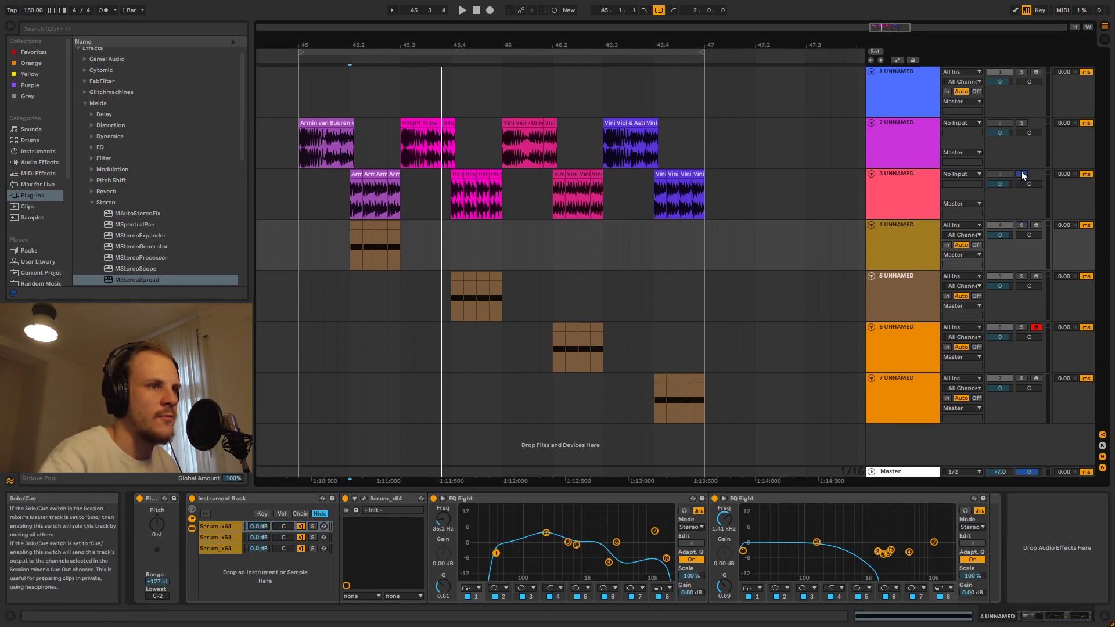
click(355, 174)
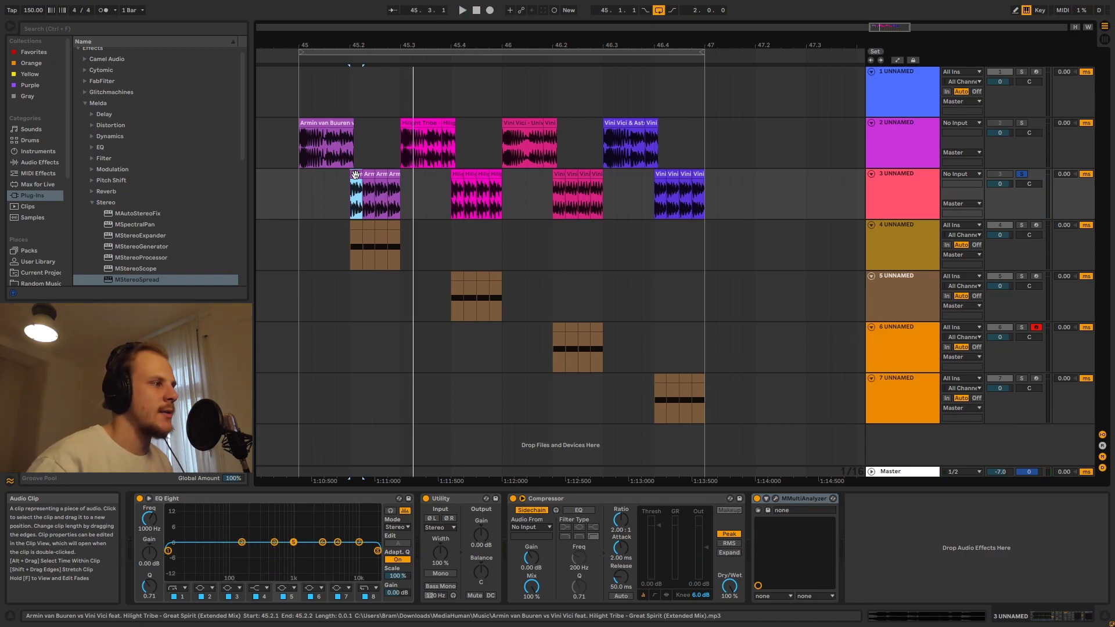
Open the Serum plug-in window of the first chain in track 4's Instrument Rack.
click(346, 250)
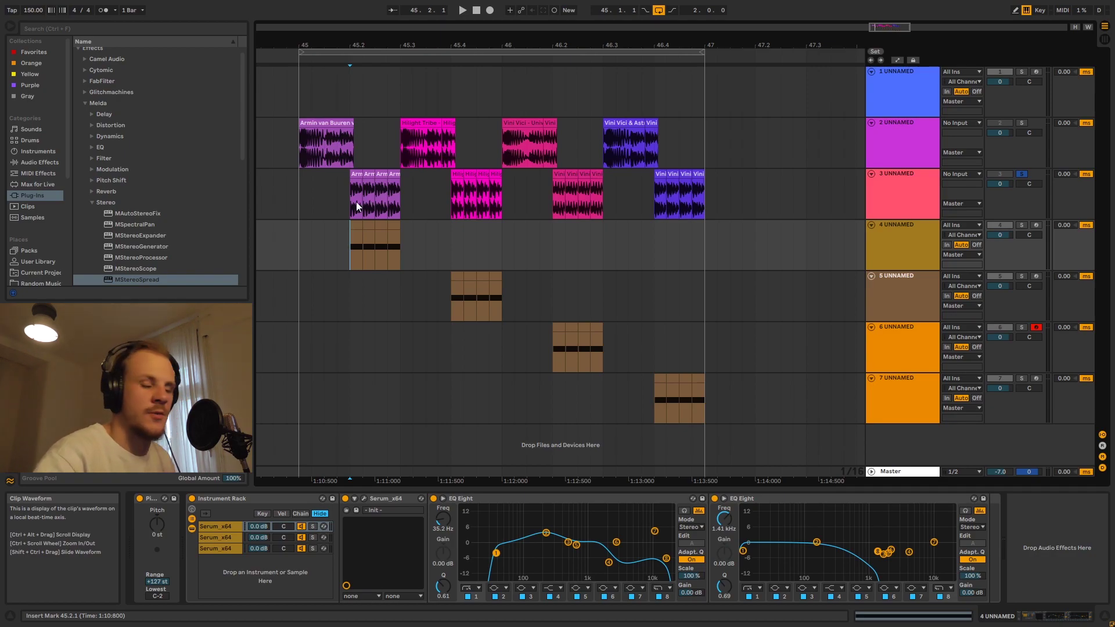
click(229, 525)
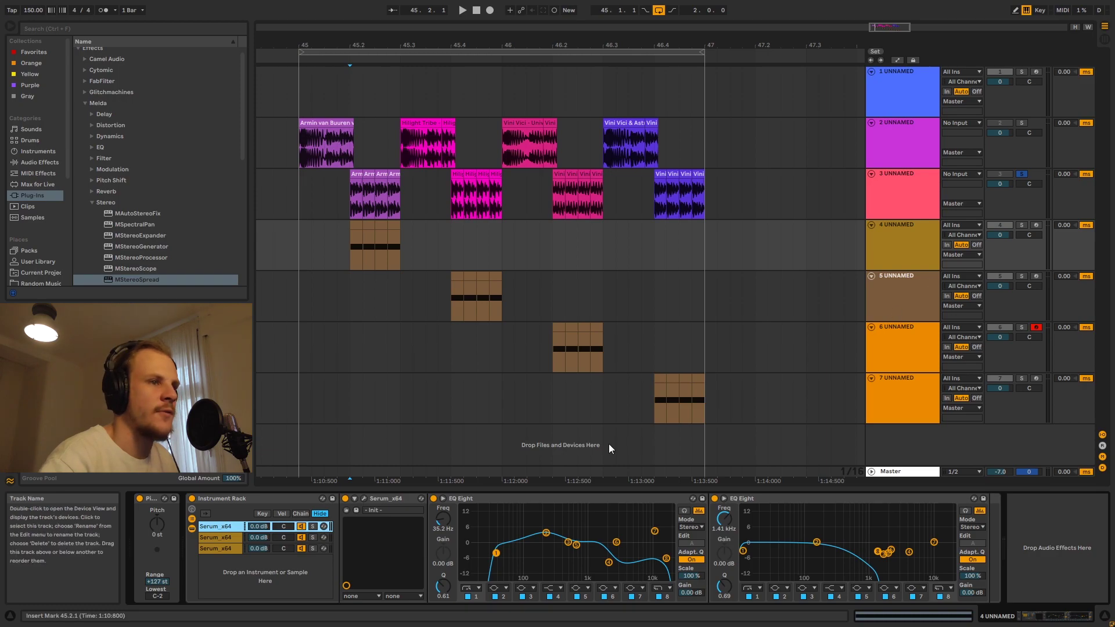
click(364, 498)
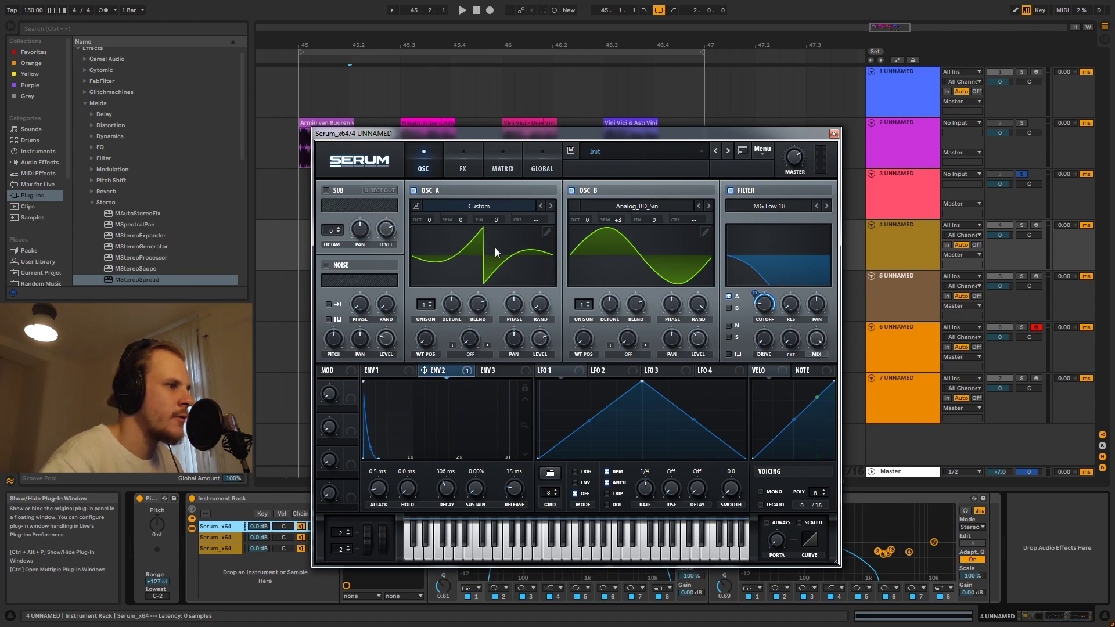
Display the harmonic bins of oscillator A's custom wavetable in Serum's table editor, then close the editor.
click(548, 232)
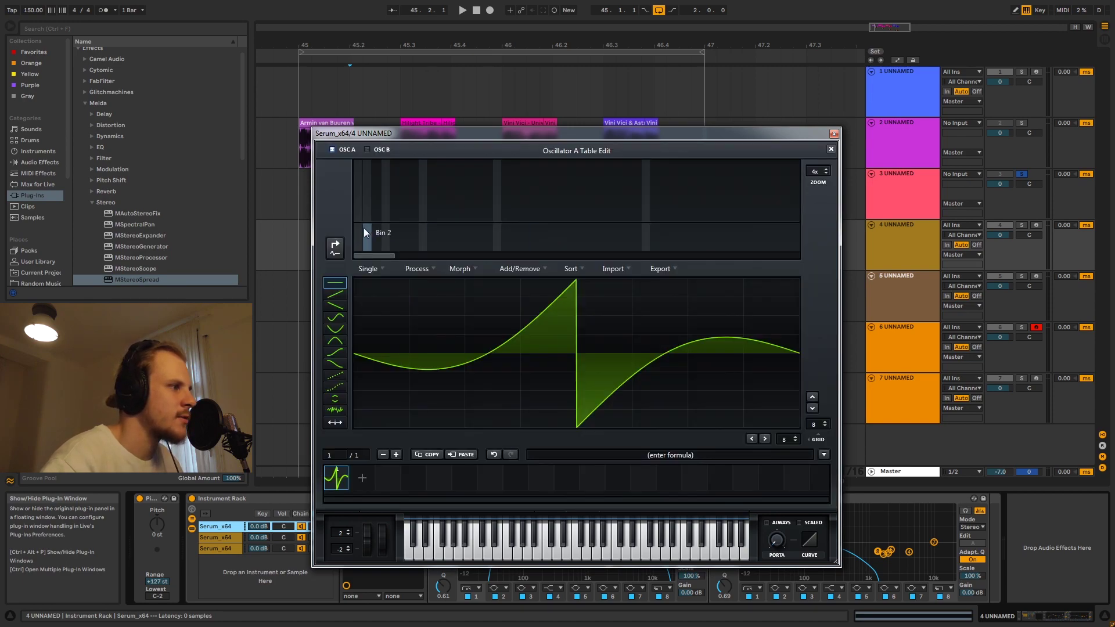
click(335, 248)
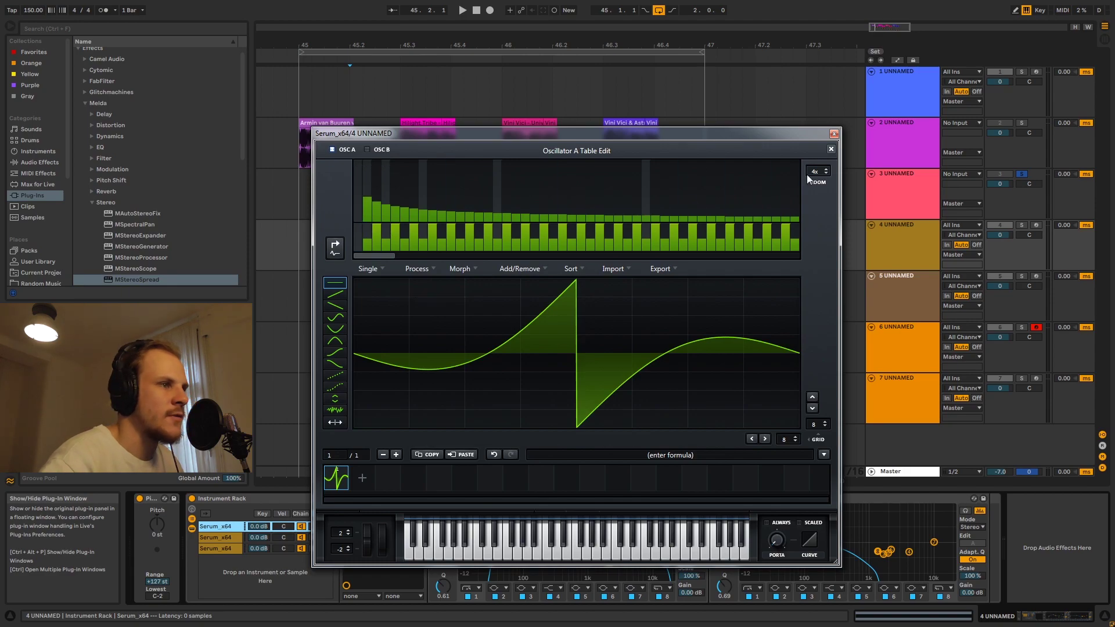
click(831, 150)
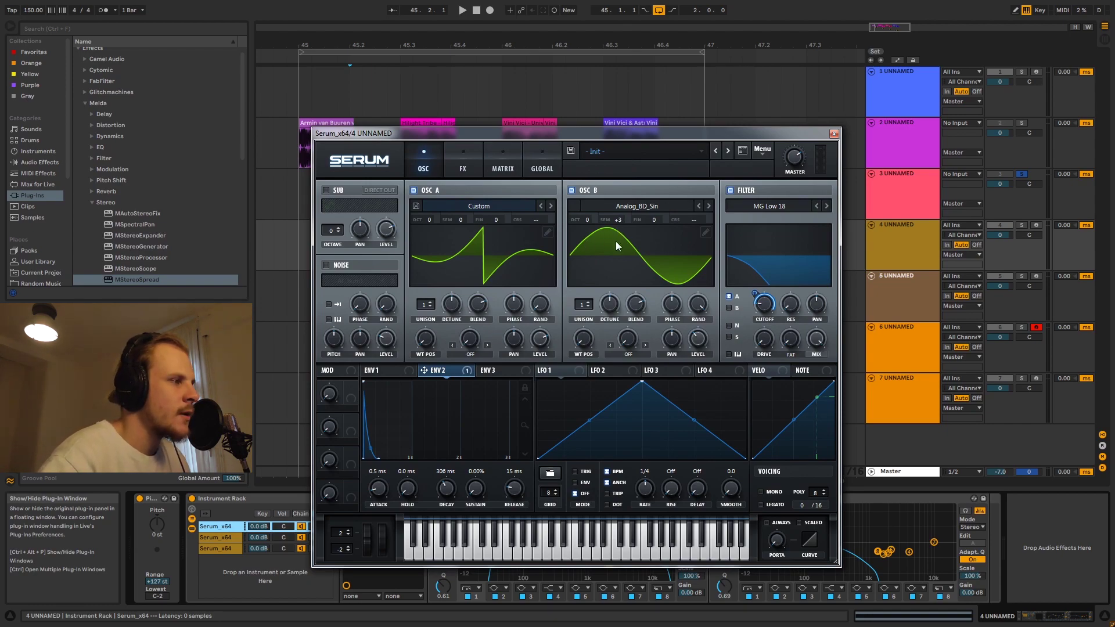
Reset oscillator B's semitone offset to 0 and raise its octave to +3.
double_click(619, 221)
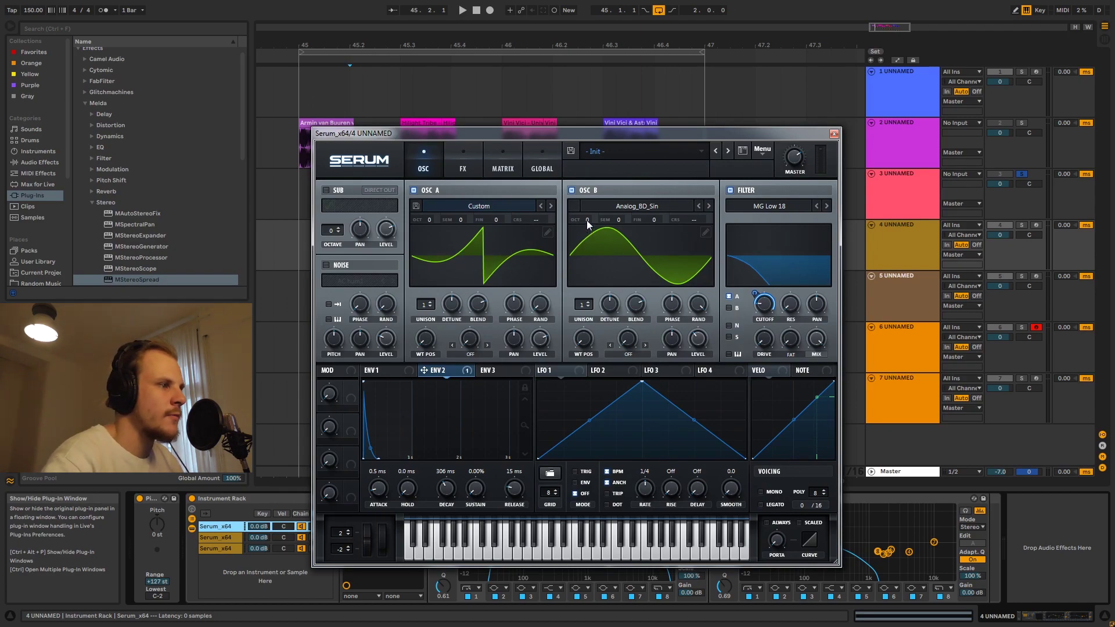
drag(587, 218, 591, 207)
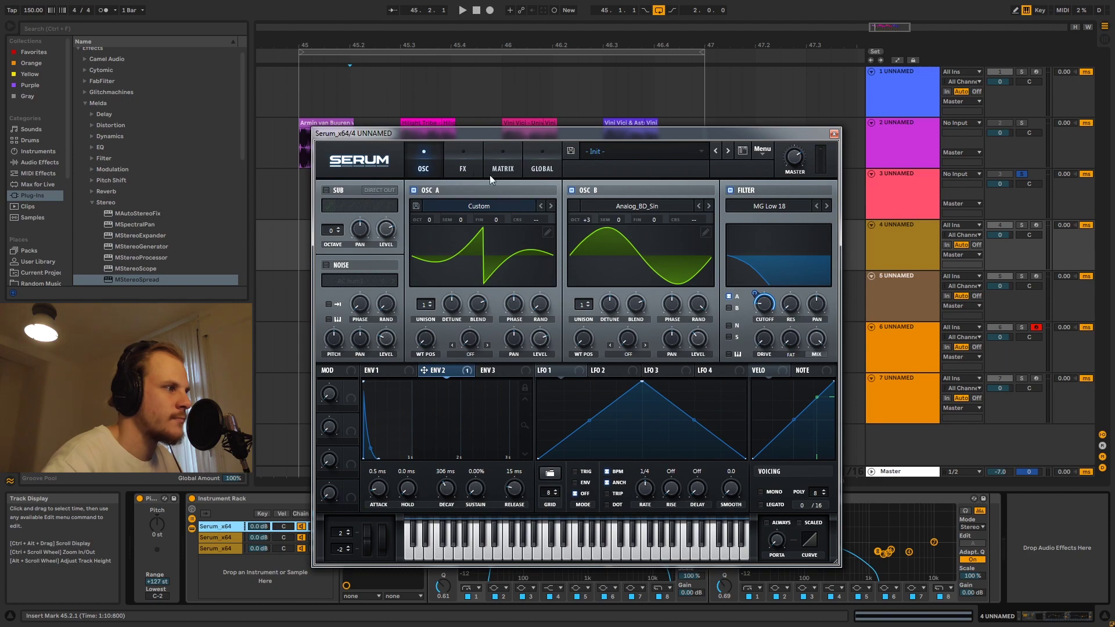
Show the effects page of the first chain's Serum and solo that chain in the Instrument Rack.
click(462, 165)
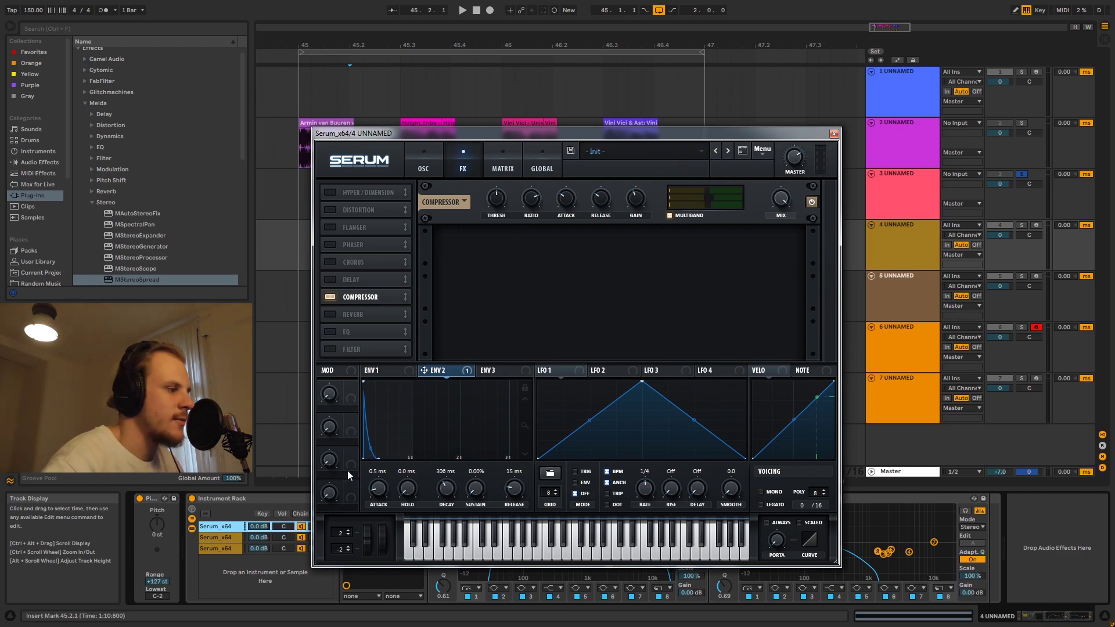
drag(499, 137, 534, 134)
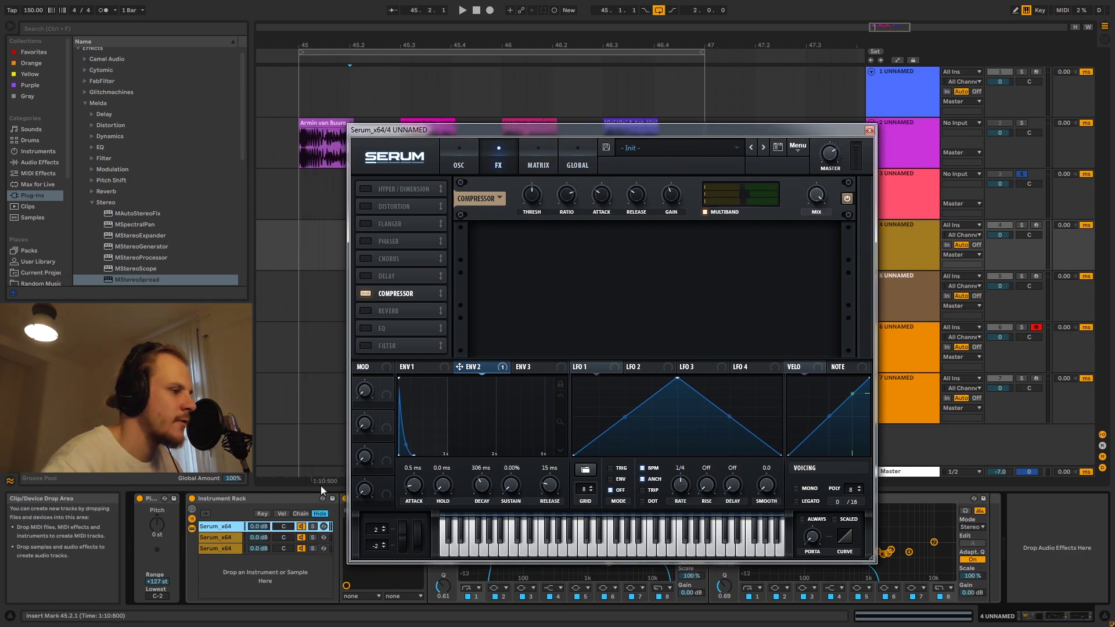
click(312, 526)
Set the loop around track 4's bass notes from 45.2.1 to 45.3.1 and play it.
drag(397, 124, 555, 173)
click(396, 227)
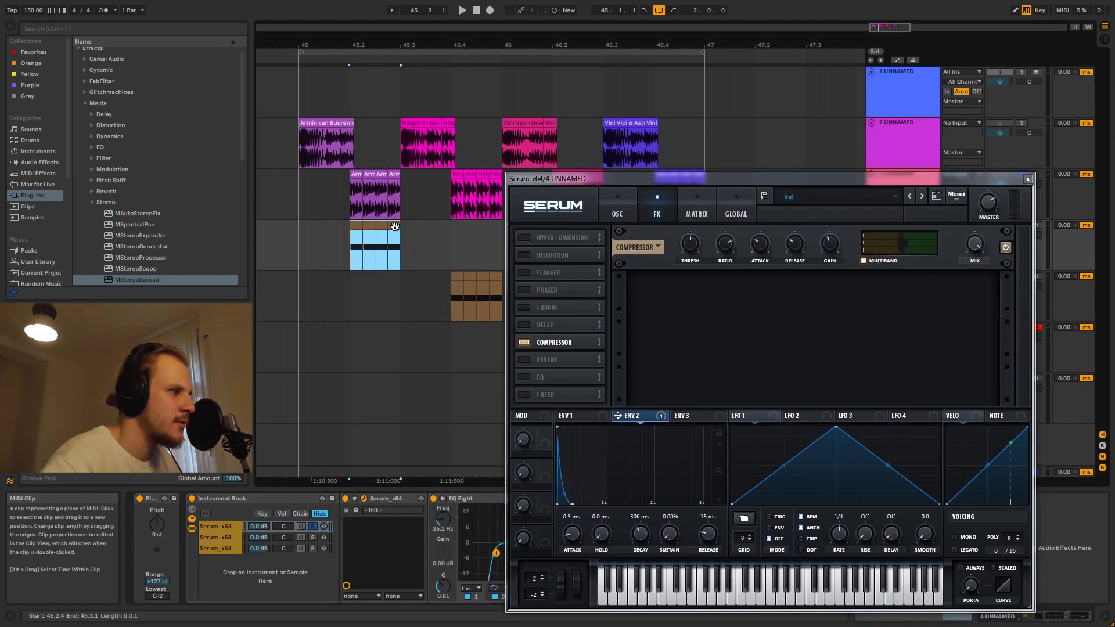
key(ctrl+l)
key(space)
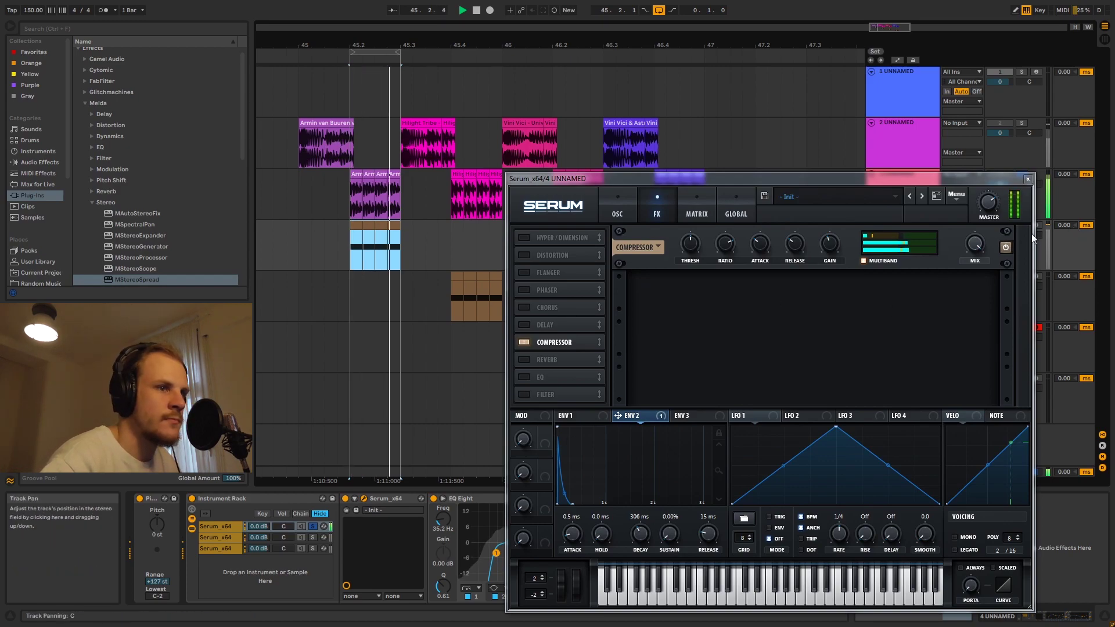
drag(966, 180, 857, 134)
key(space)
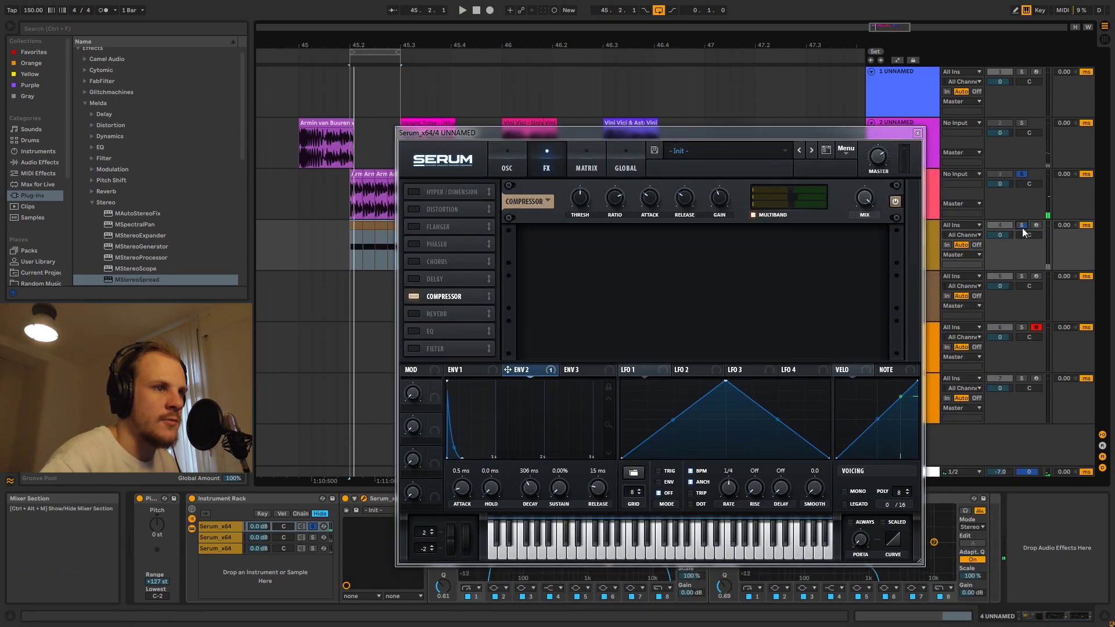
Solo track 4 and audition the loop, bypassing Serum's multiband compressor and re-enabling it for comparison.
click(1021, 225)
key(space)
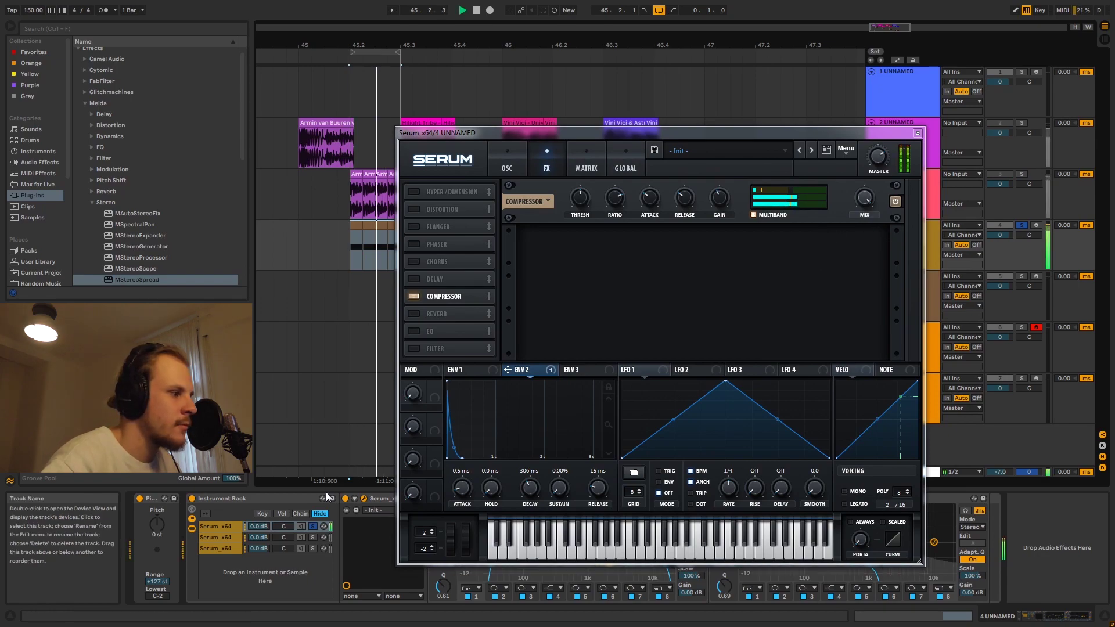
click(895, 202)
key(space)
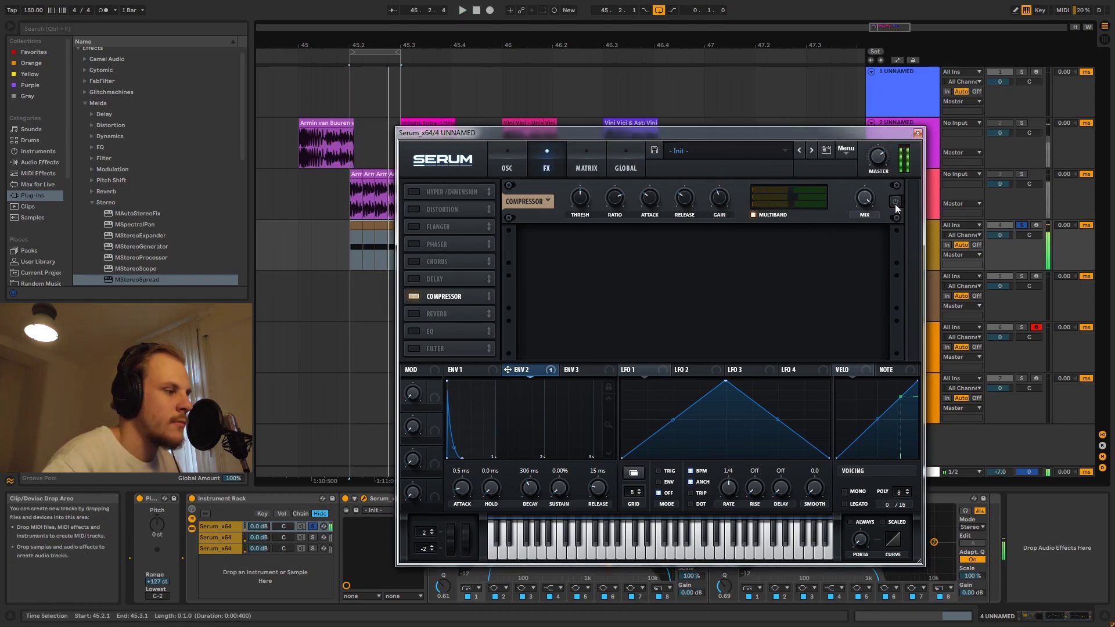
click(894, 202)
Set oscillator B's octave to 0 and its semitone offset to +3 in the first chain's Serum.
click(515, 155)
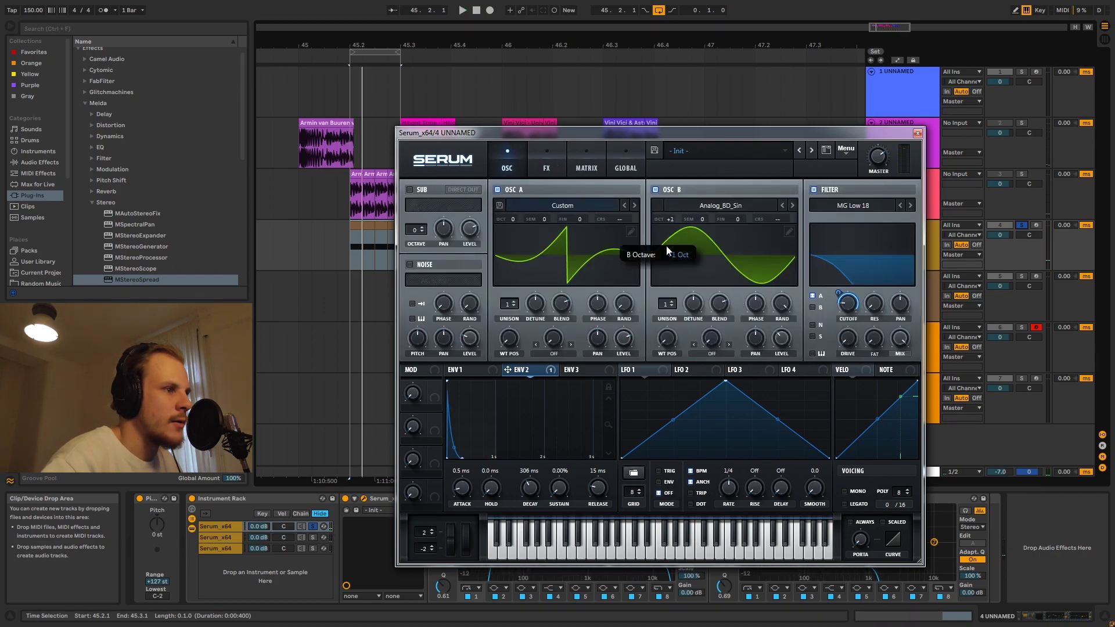
drag(666, 247, 667, 253)
drag(705, 217, 707, 208)
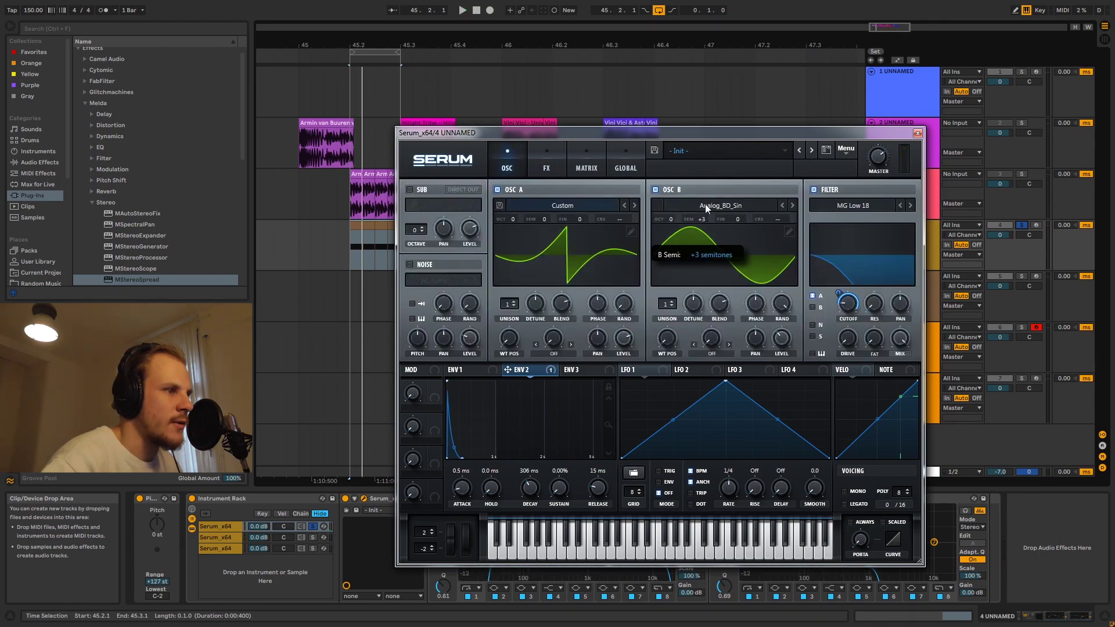
Check the compressor on Serum's effects page during playback, then close the plug-in window.
click(546, 163)
key(space)
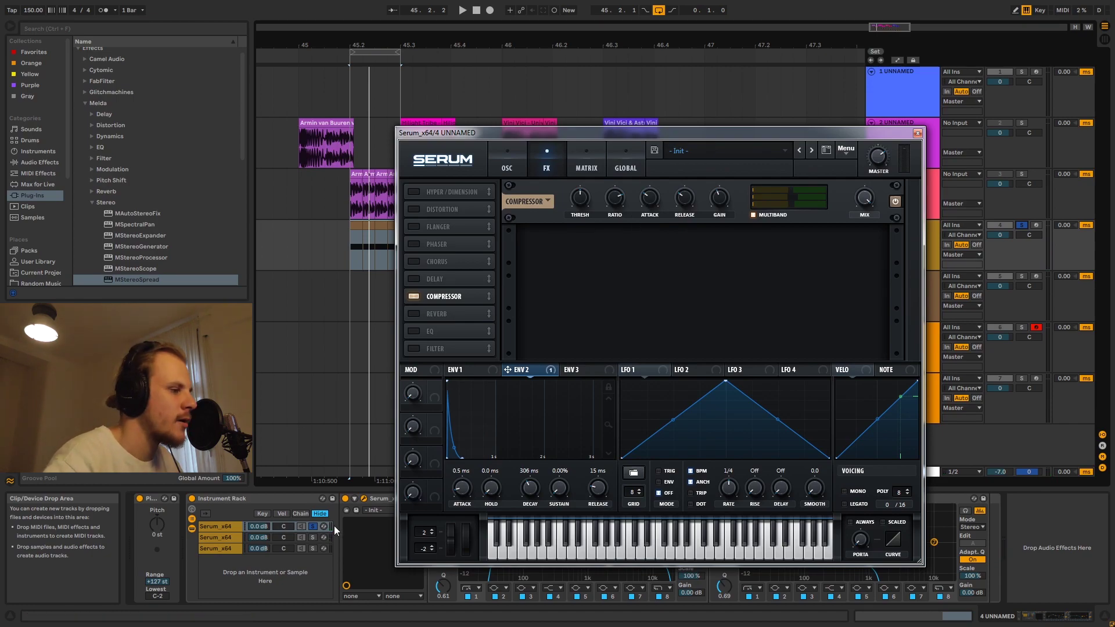
click(917, 134)
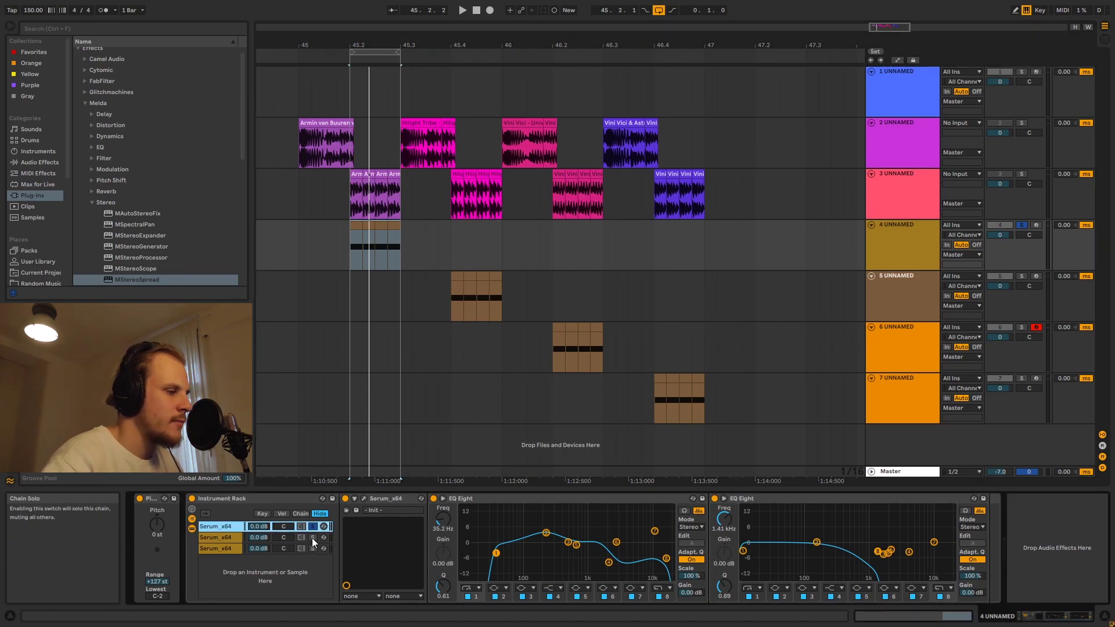
Solo the second Serum chain in track 4's Instrument Rack and listen to the loop.
click(218, 538)
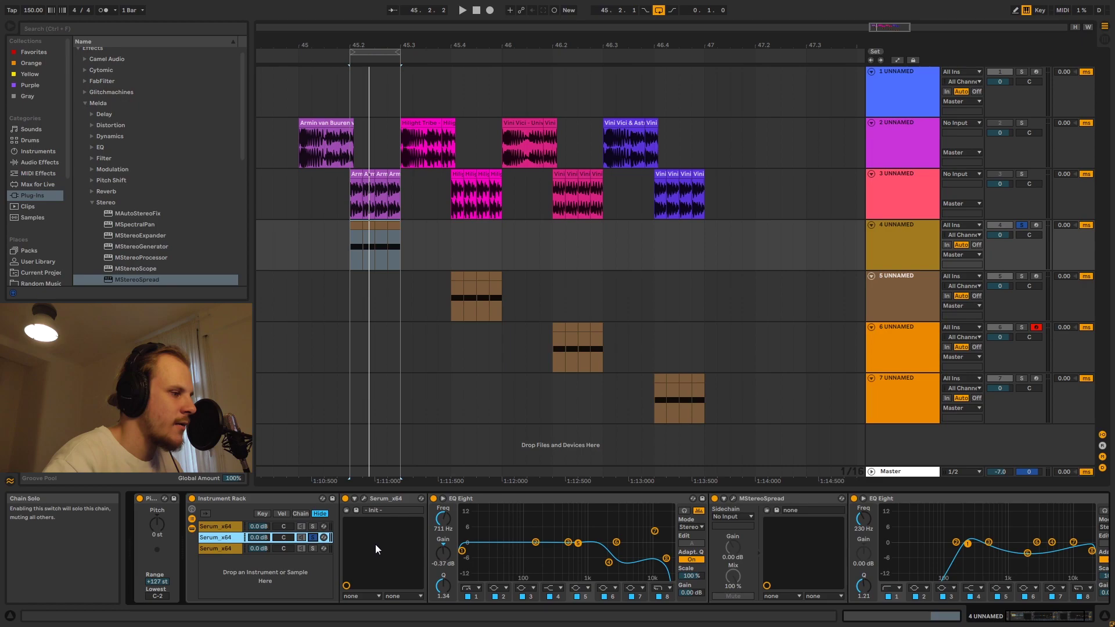
key(space)
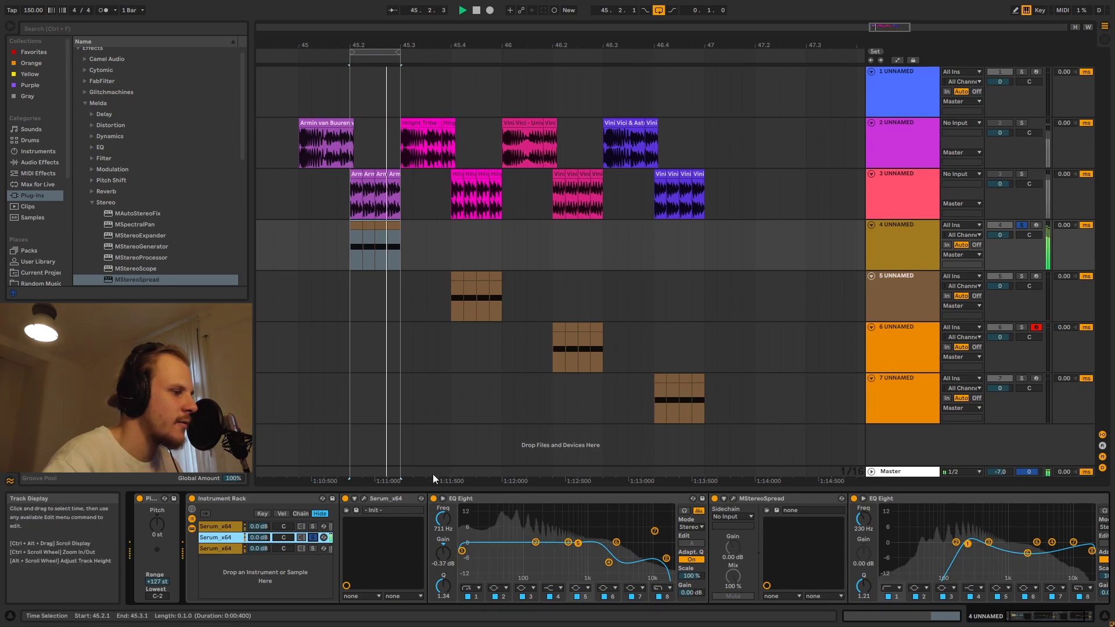
key(space)
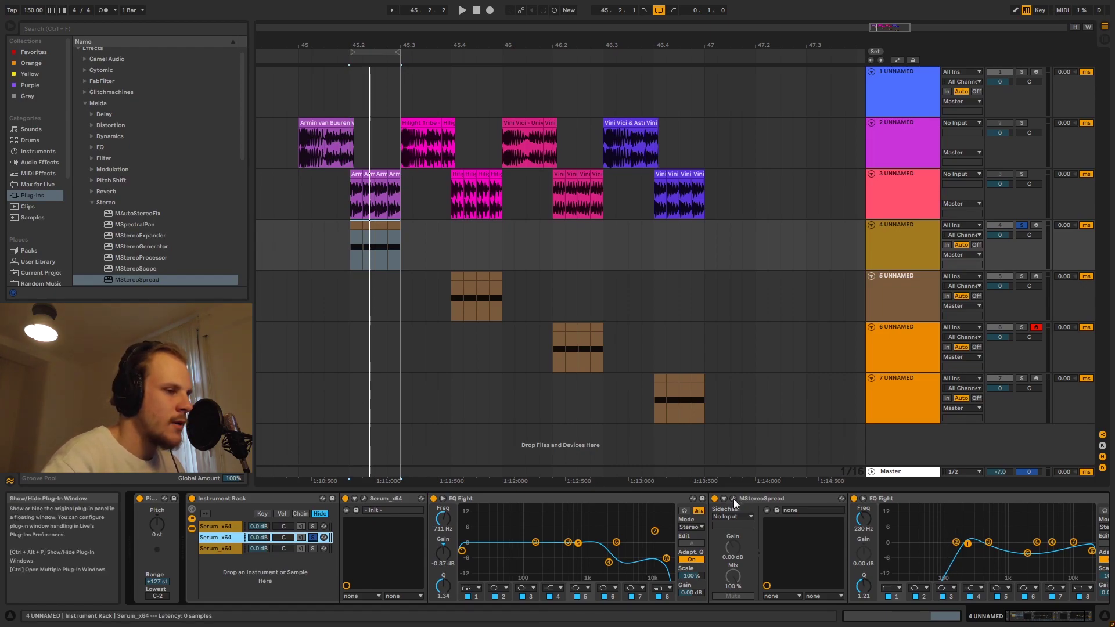
Examine the second chain's MStereoSpread settings and stereo image during loop playback, then close its window.
click(1038, 615)
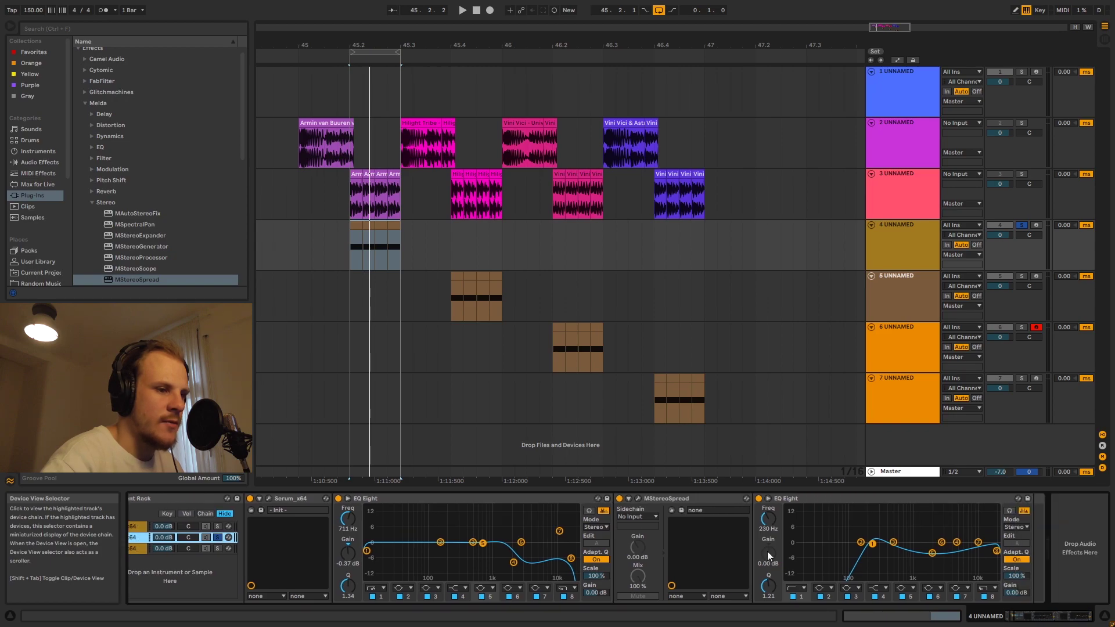
click(637, 499)
key(space)
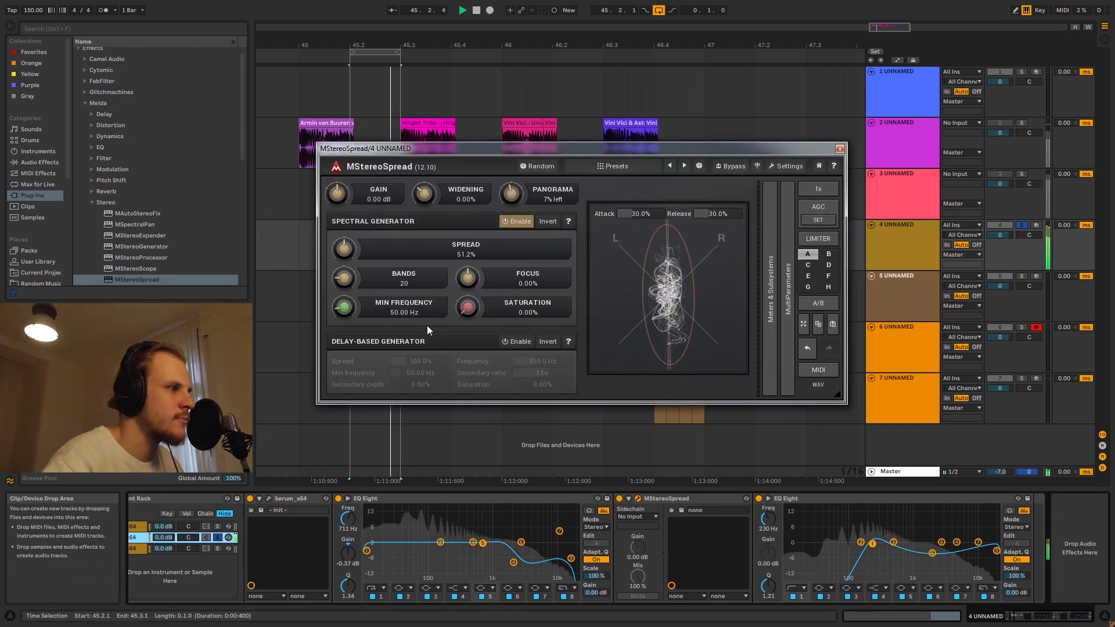
key(space)
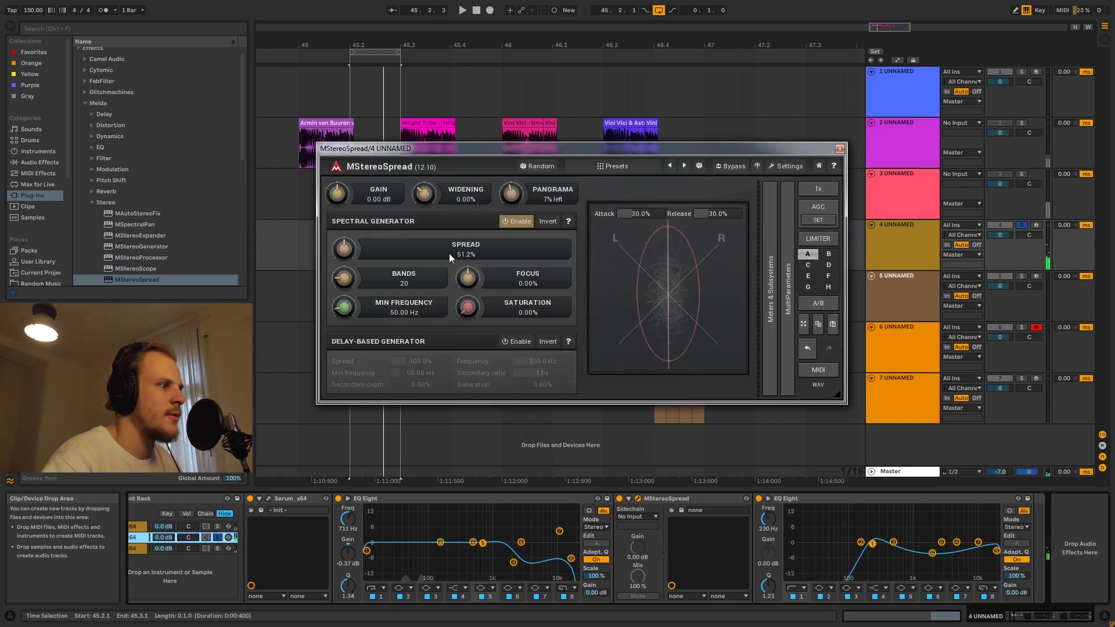
click(680, 499)
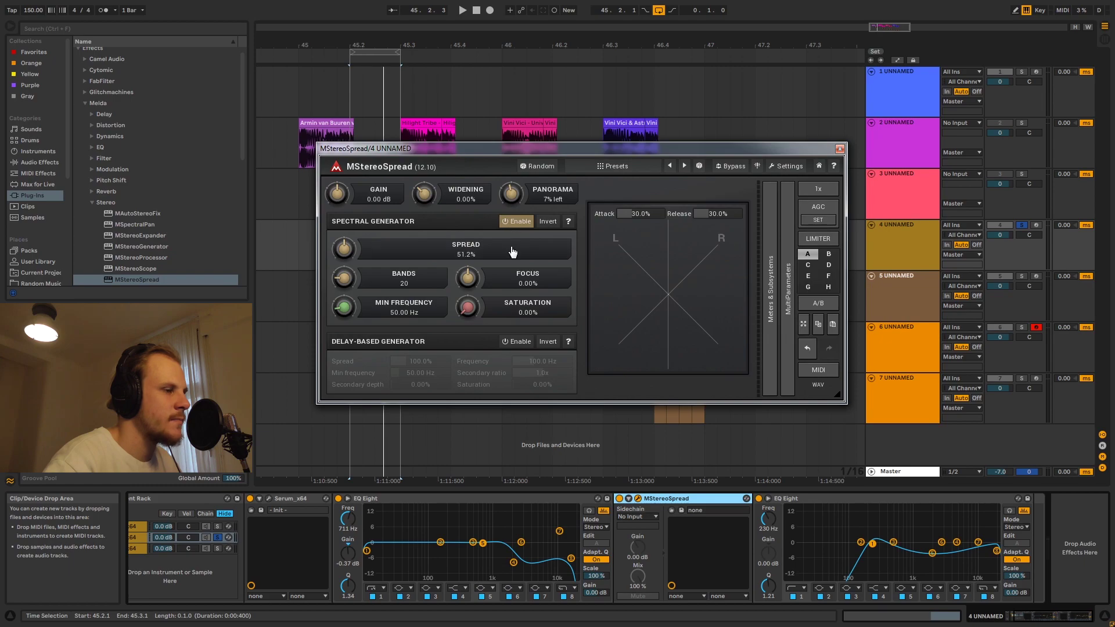
key(space)
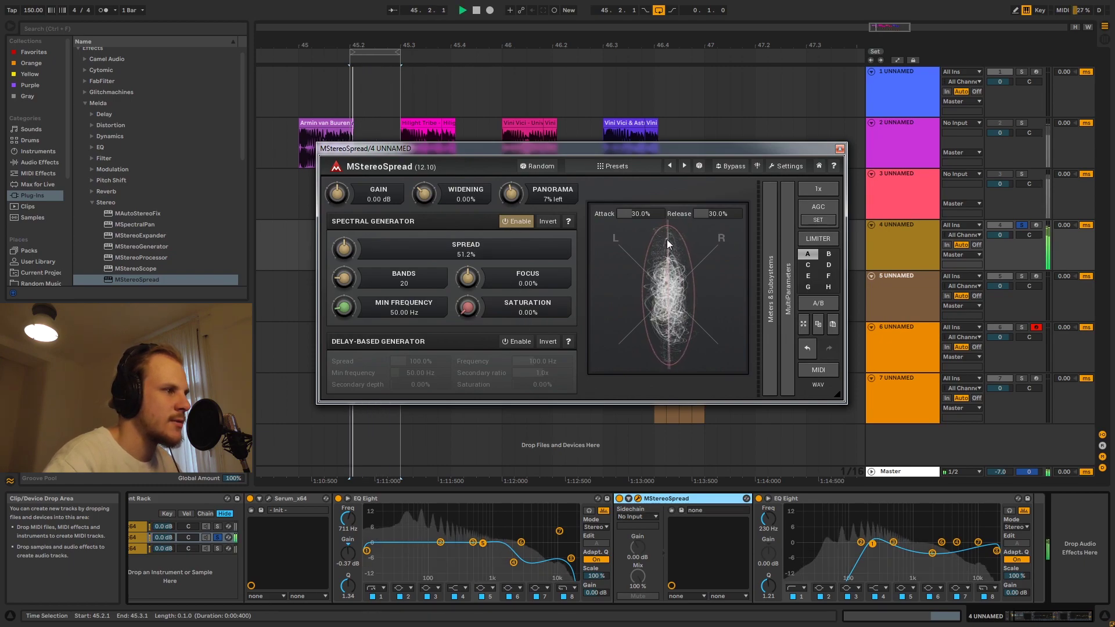
key(space)
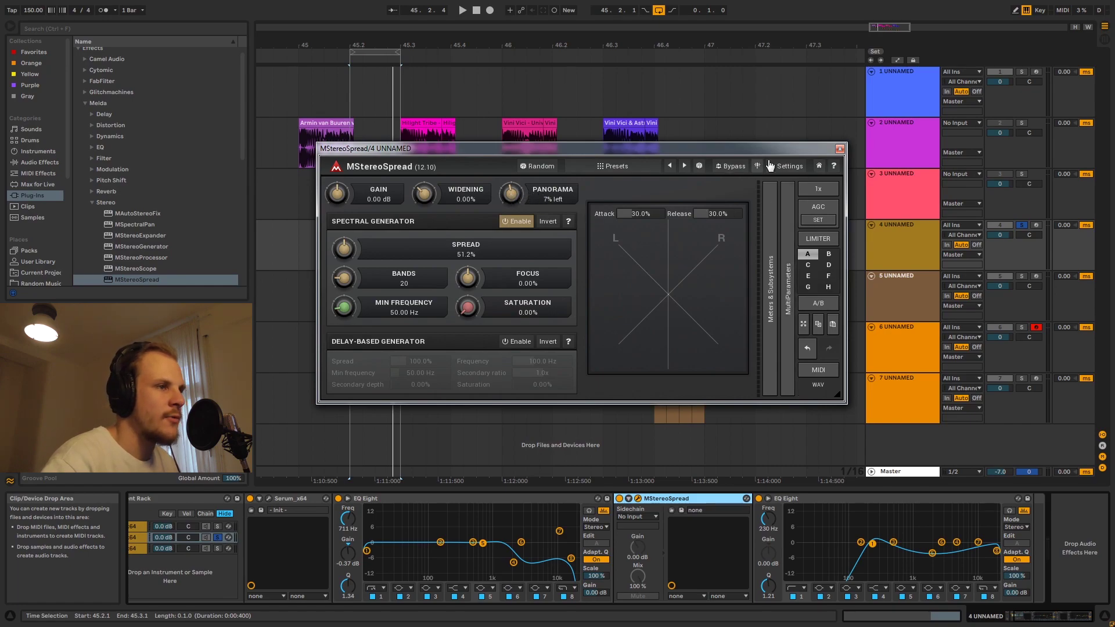
click(839, 149)
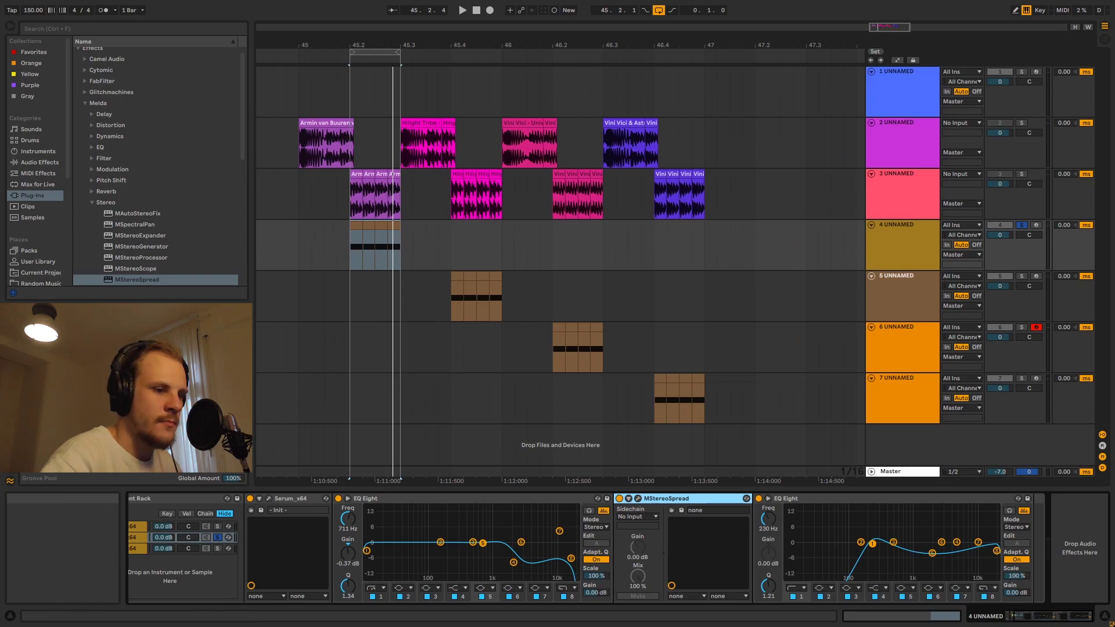
Solo the third Serum chain in track 4's Instrument Rack and play it from the note at 45.2.1.
click(1026, 614)
click(226, 549)
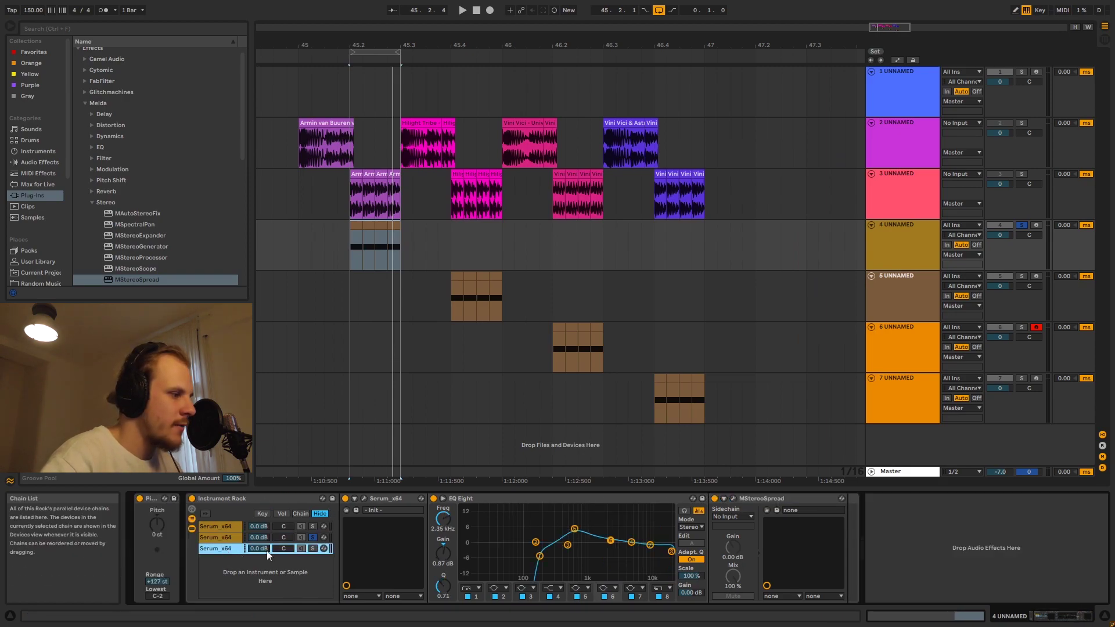
click(352, 221)
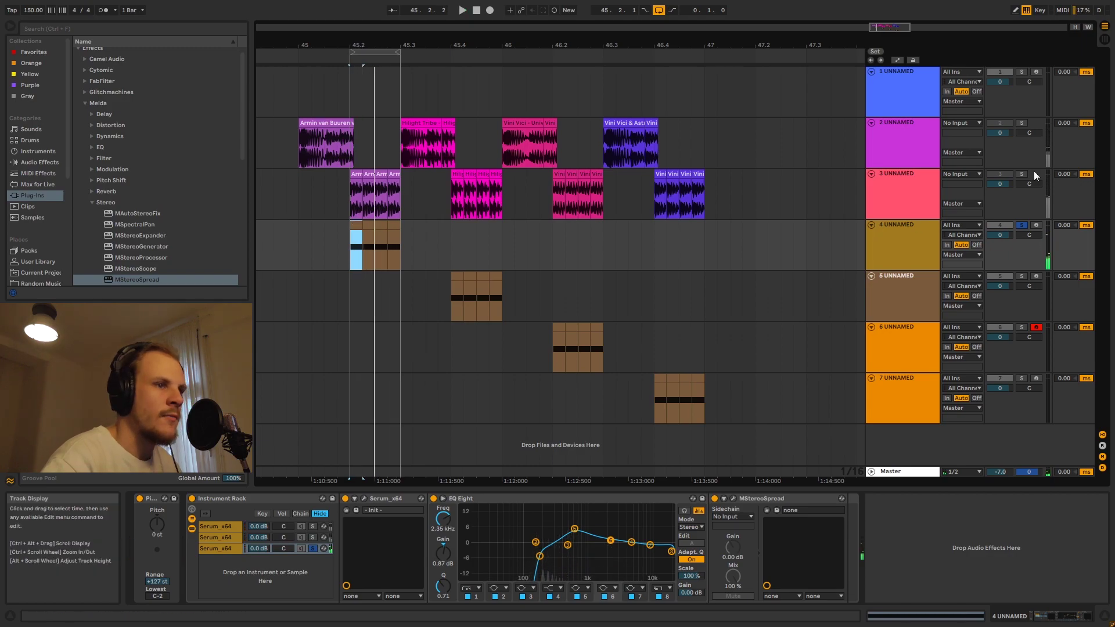
Solo track 3 and play its first bass slice at 45.2.1 as the reference.
click(369, 174)
click(356, 212)
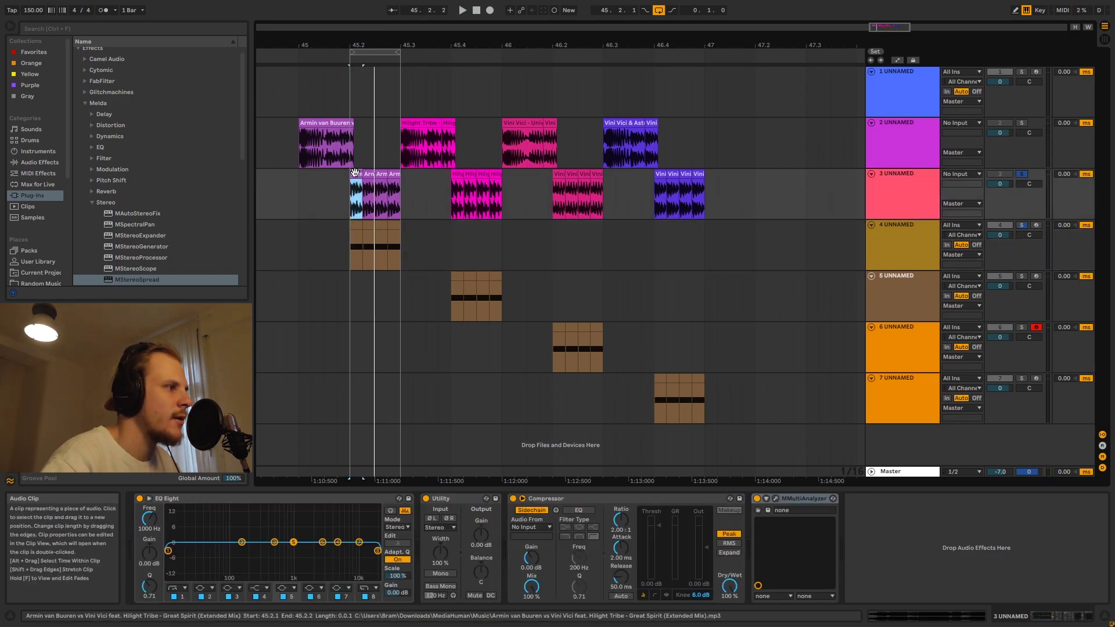
key(space)
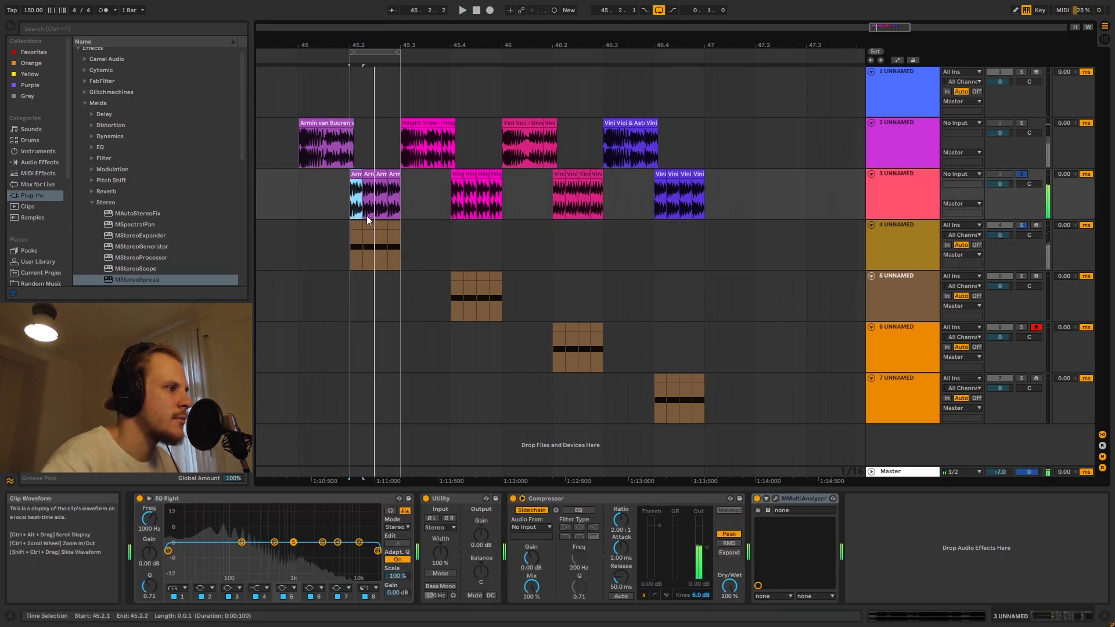
Open the Serum plug-in of track 4's third chain and enable oscillator B, keeping its custom wavetable.
click(876, 232)
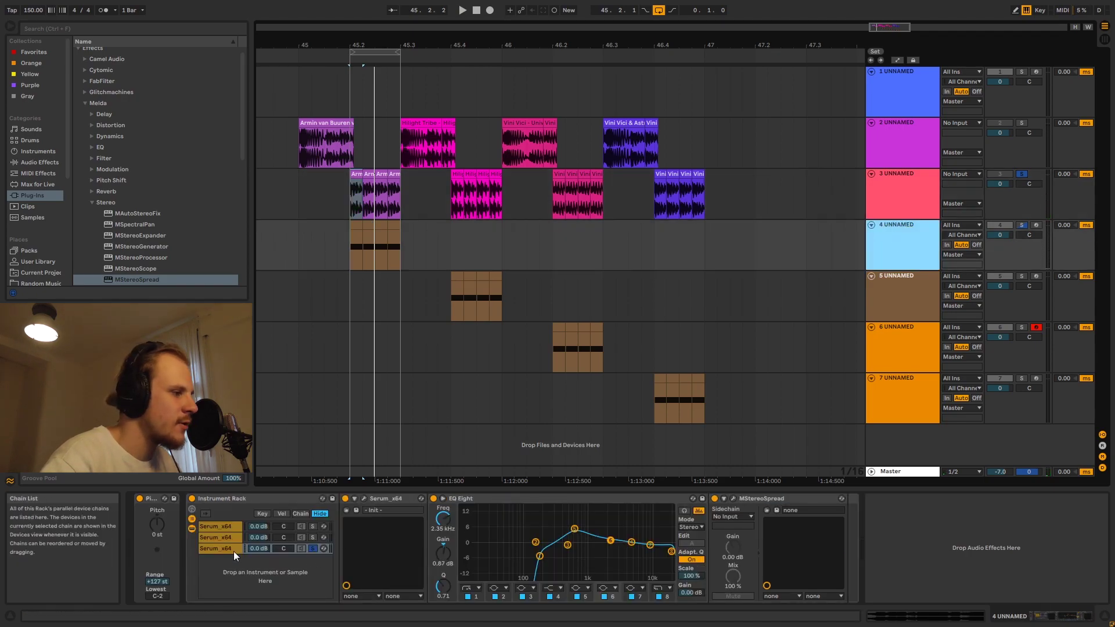
click(364, 499)
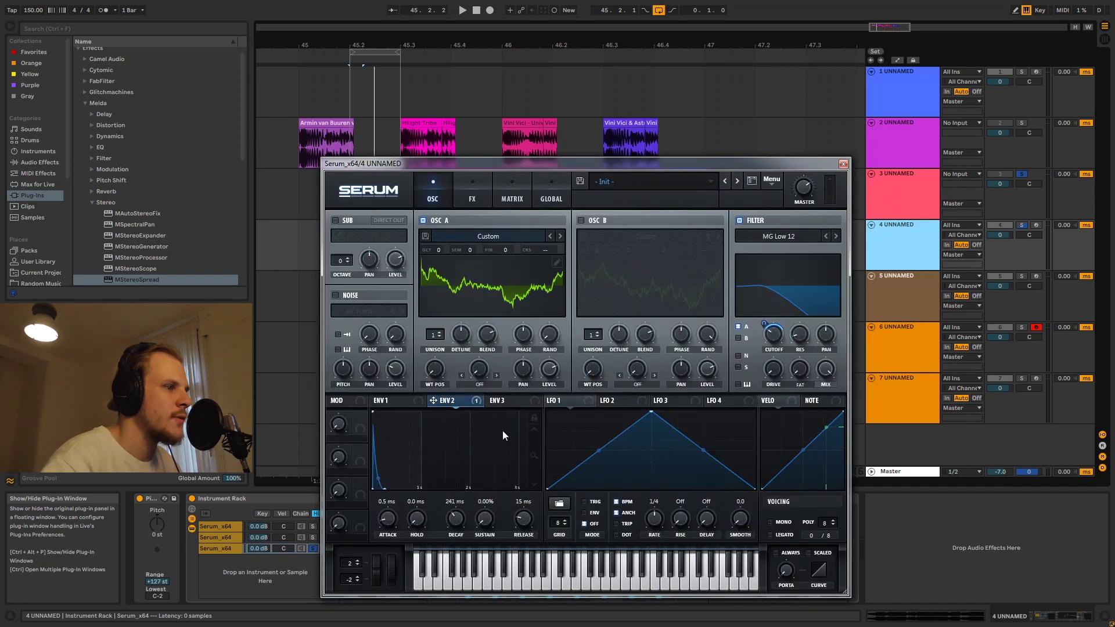
click(582, 221)
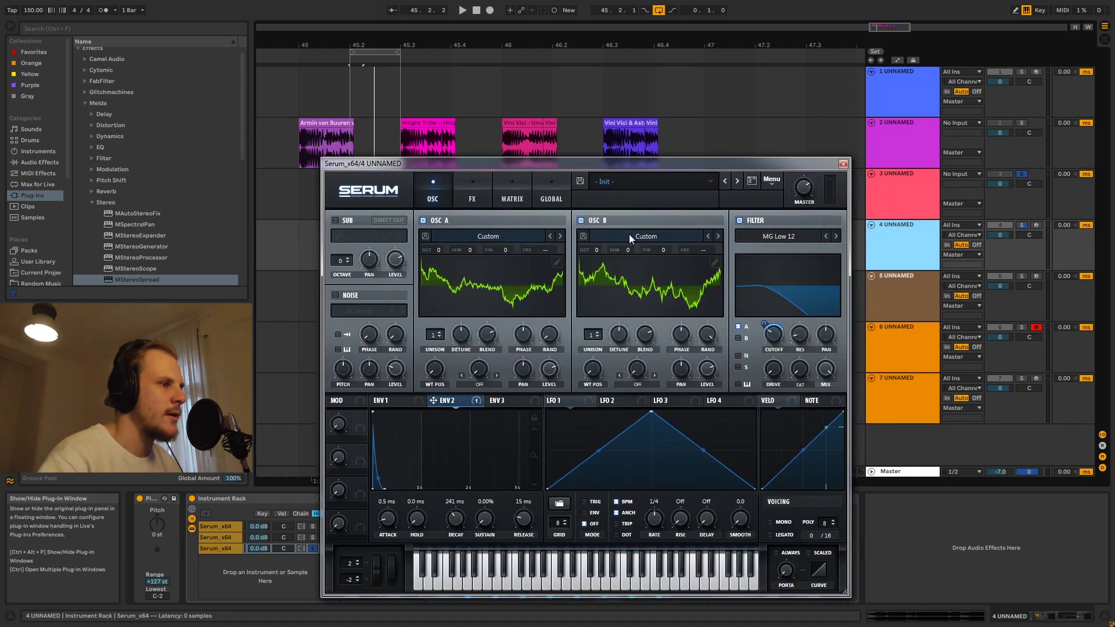
click(629, 235)
mouse_move(633, 256)
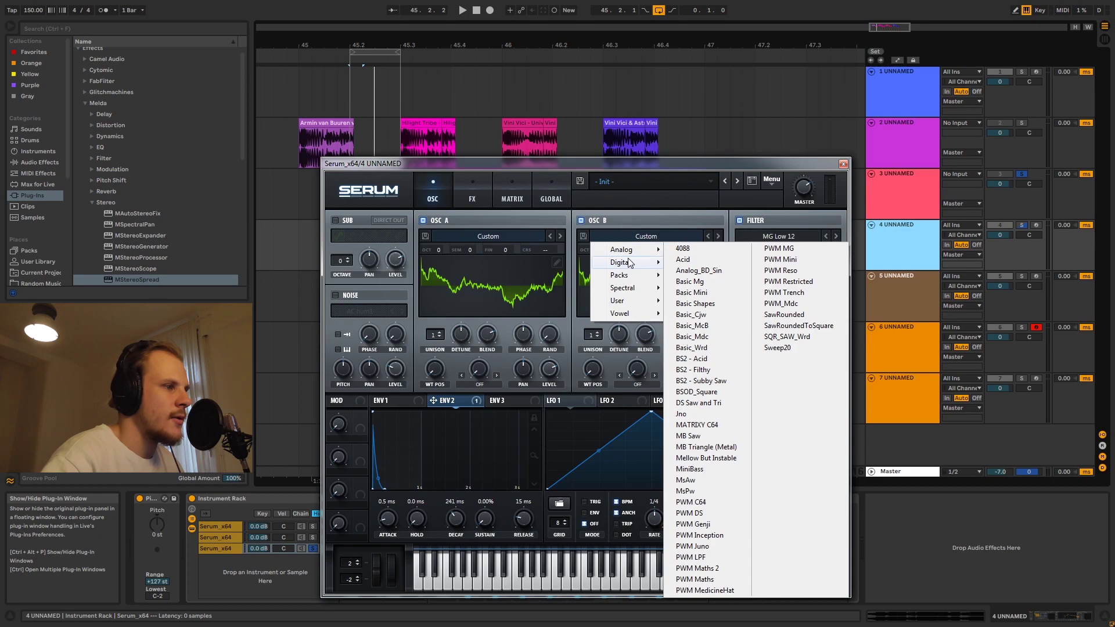
click(630, 221)
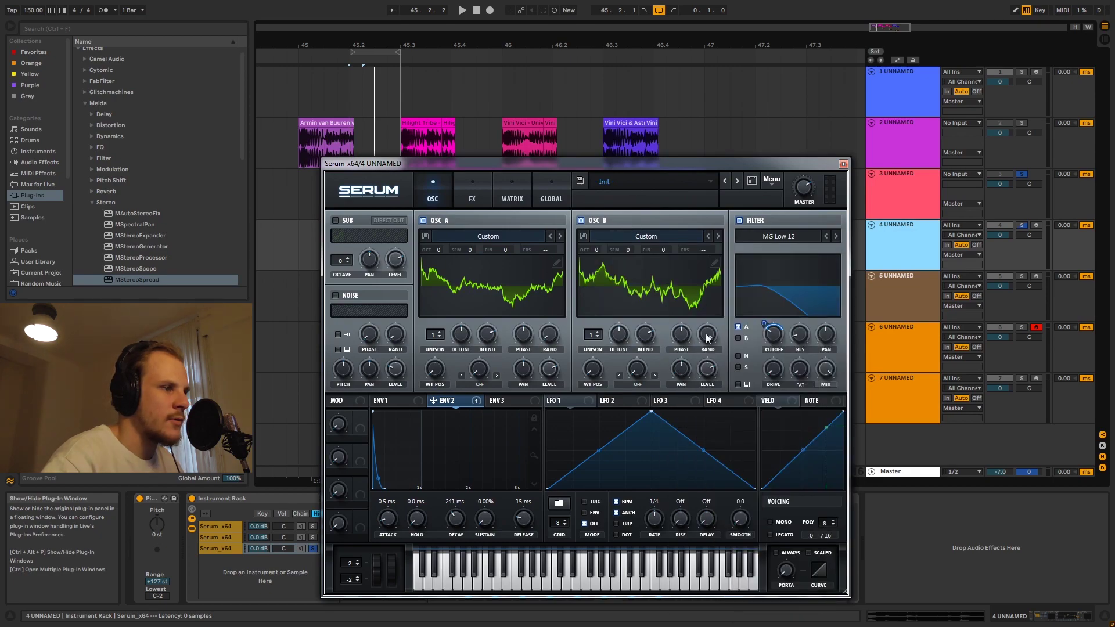
Redraw oscillator B's wavetable as a sawtooth with rising lines, ramping from zero to maximum, then minimum to zero.
click(715, 263)
click(348, 325)
click(390, 375)
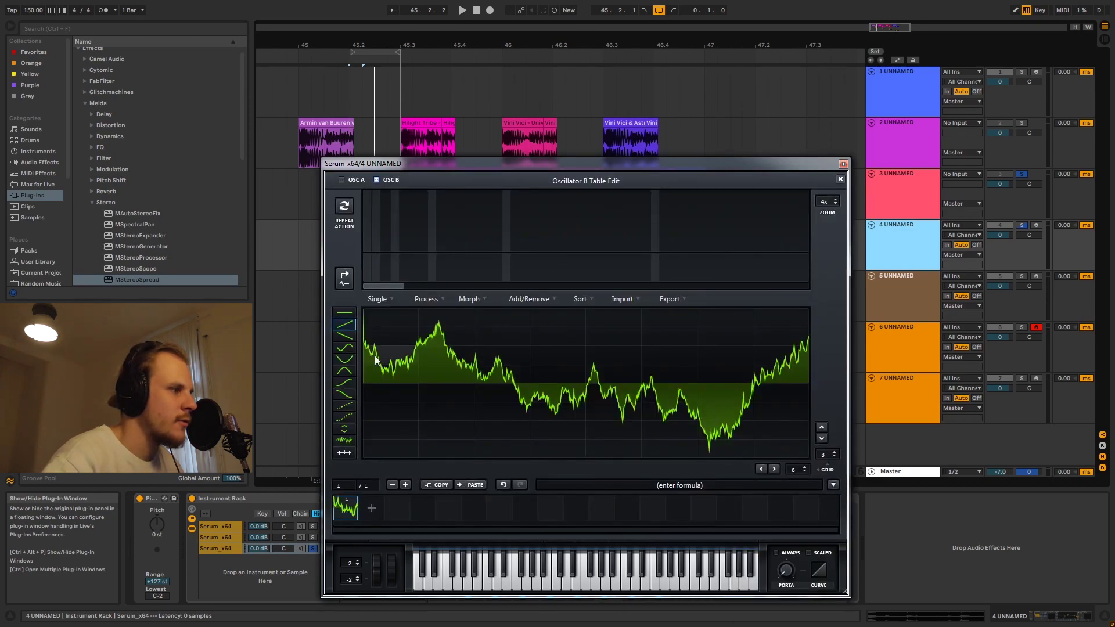
drag(391, 375, 581, 348)
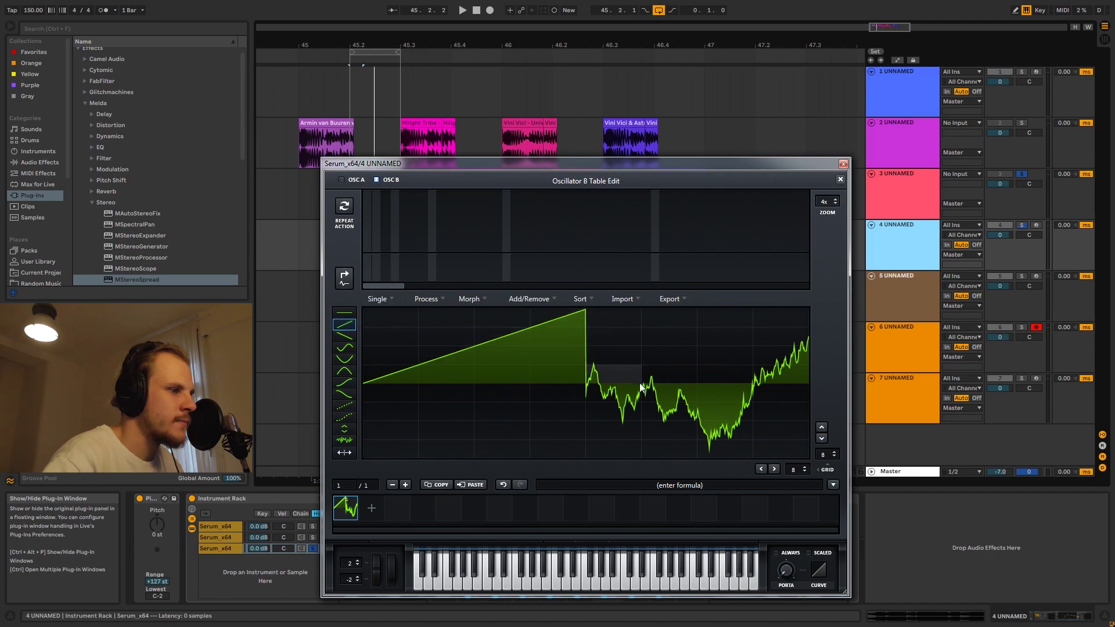
drag(618, 457, 778, 388)
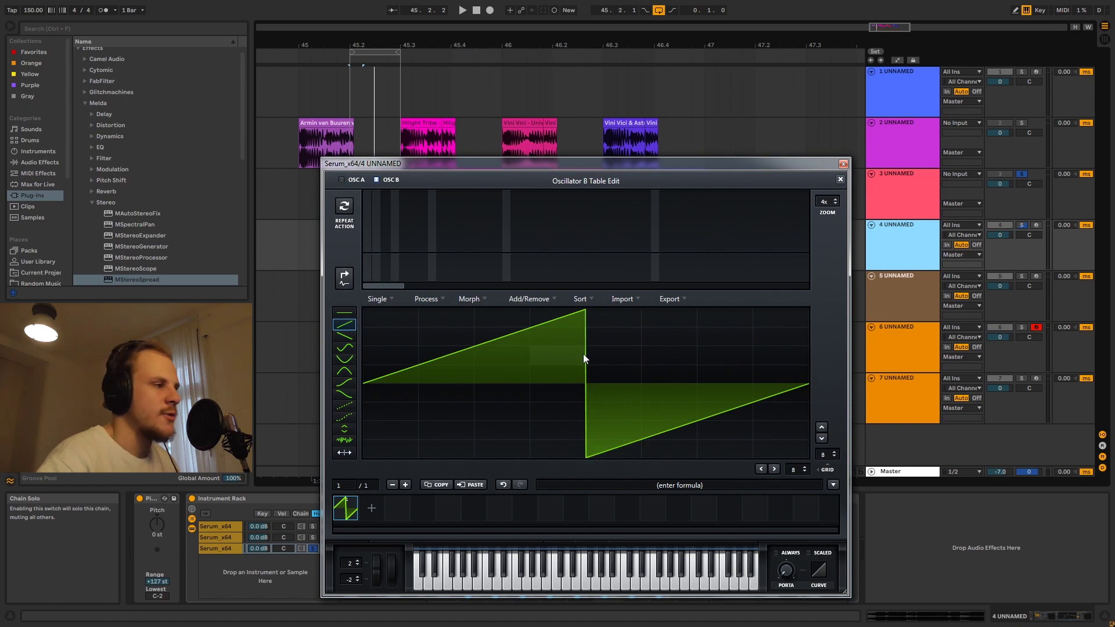
Convert oscillator B's sawtooth into FFT bins with all phases randomized, and switch oscillator B off.
click(345, 278)
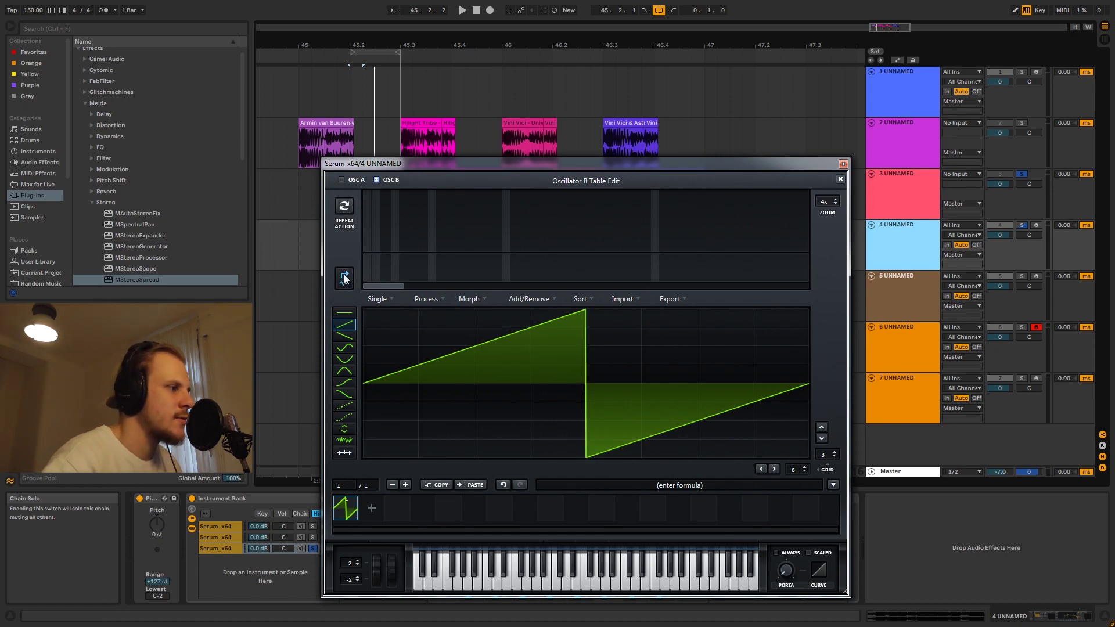
right_click(368, 271)
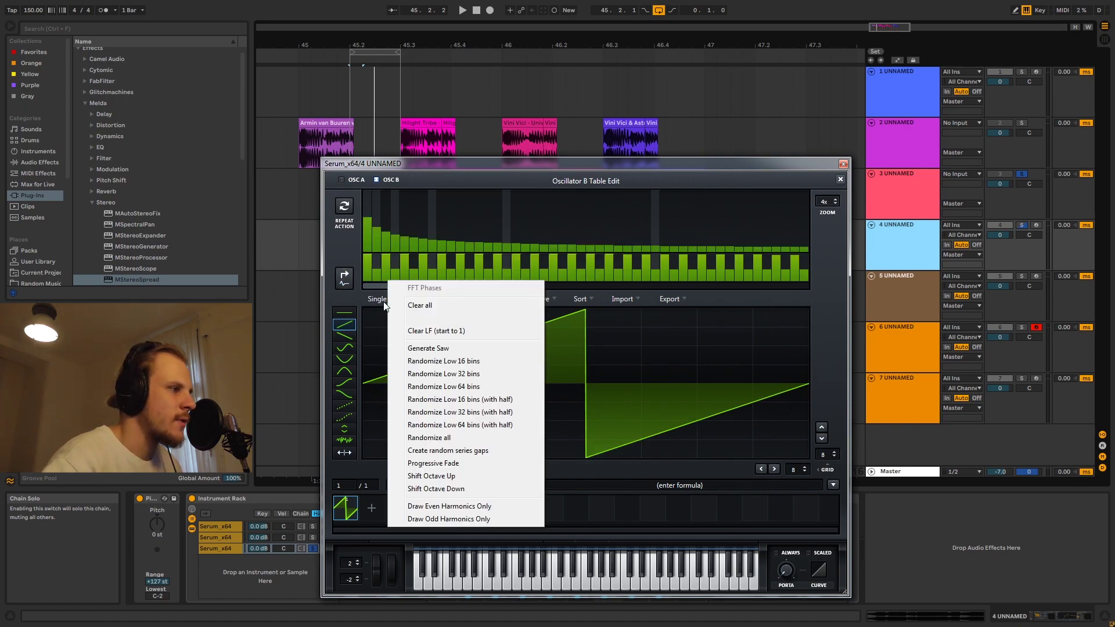
click(430, 439)
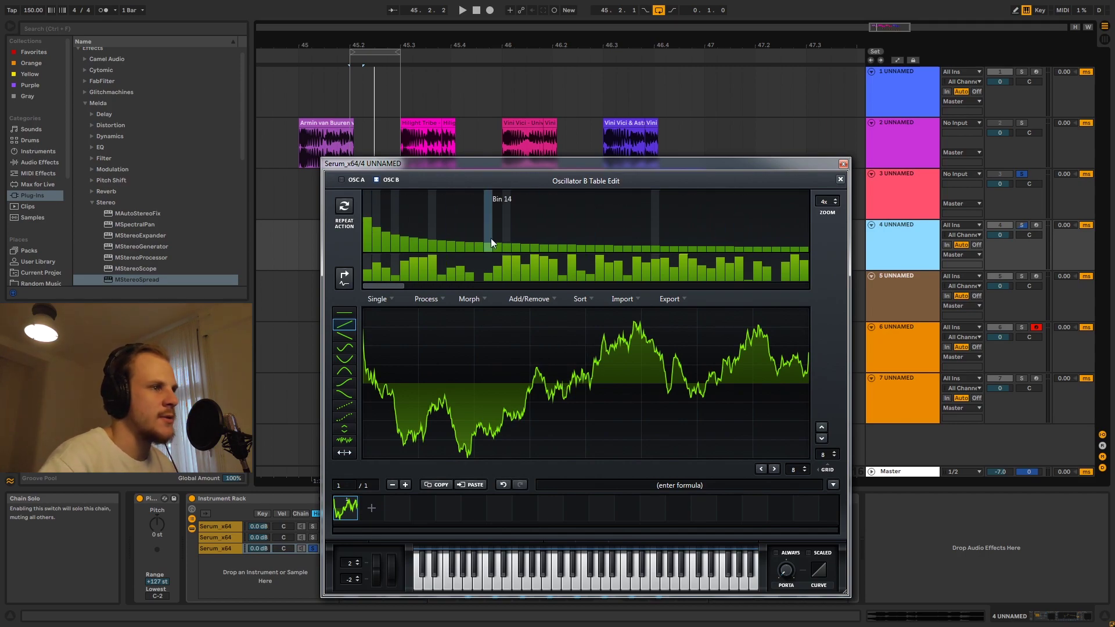
click(840, 179)
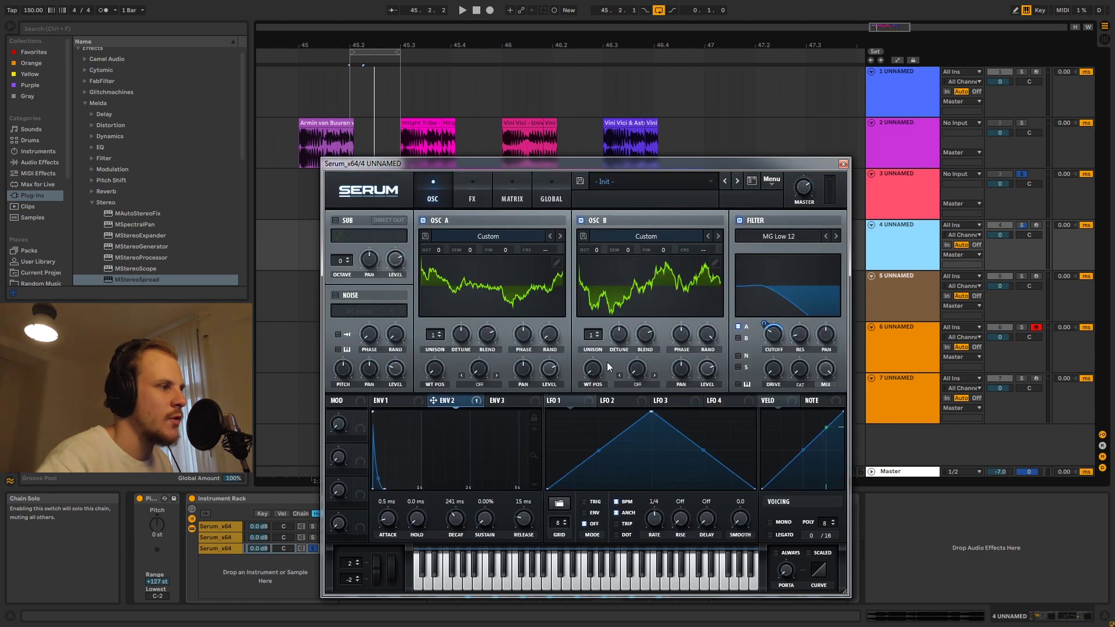
click(580, 220)
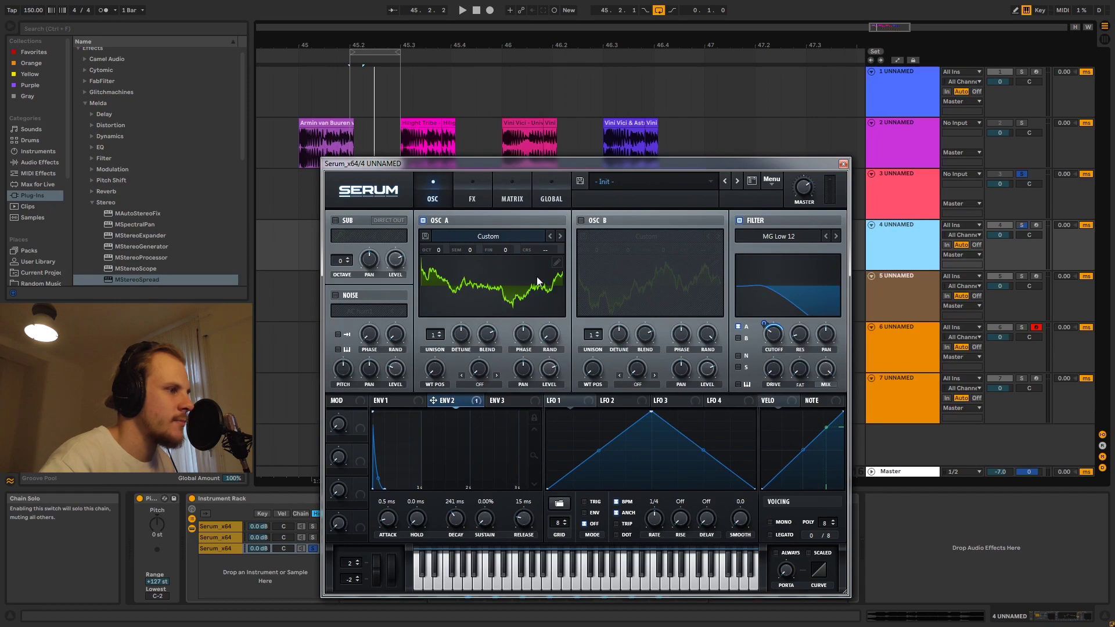
Examine oscillator A's custom wavetable and the compressor and EQ in the plug-in's effects rack, closing Serum when done.
click(555, 265)
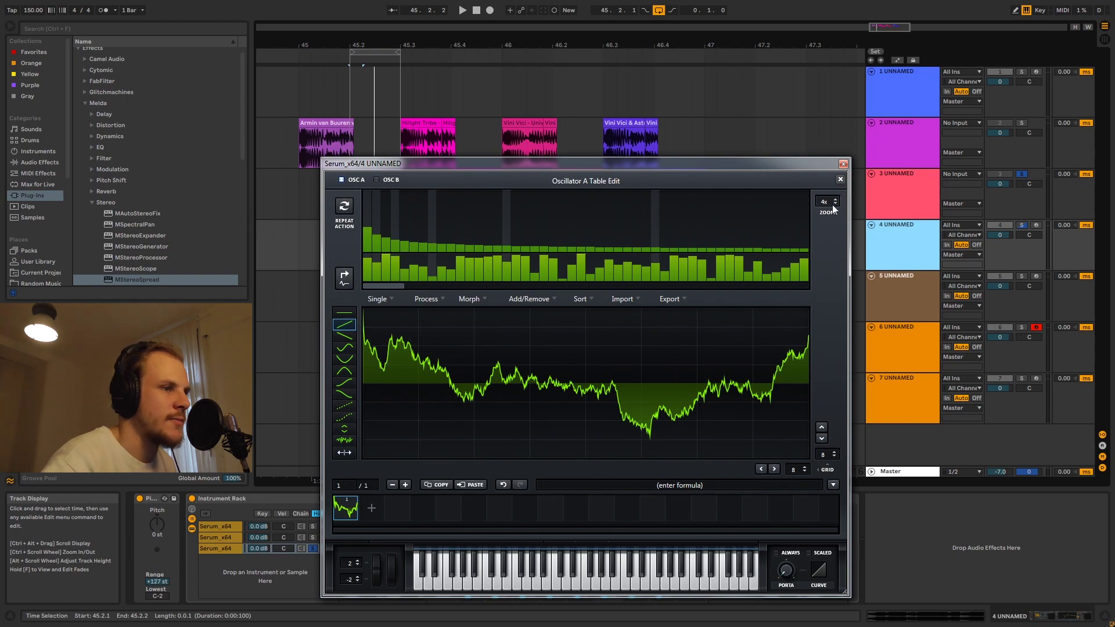
click(840, 180)
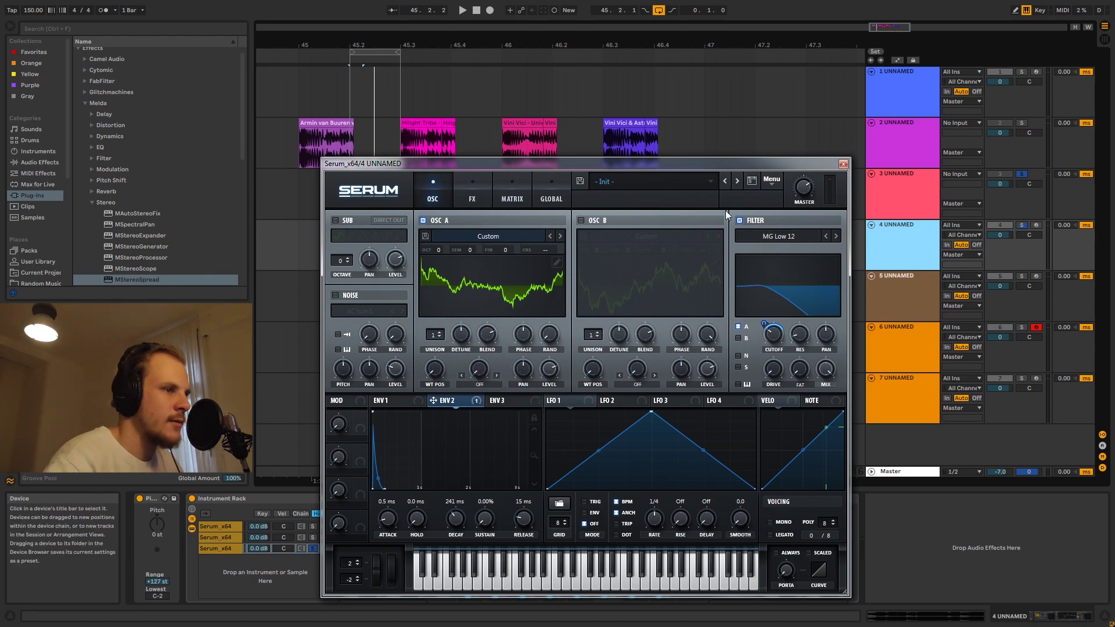
drag(713, 168, 746, 150)
click(511, 175)
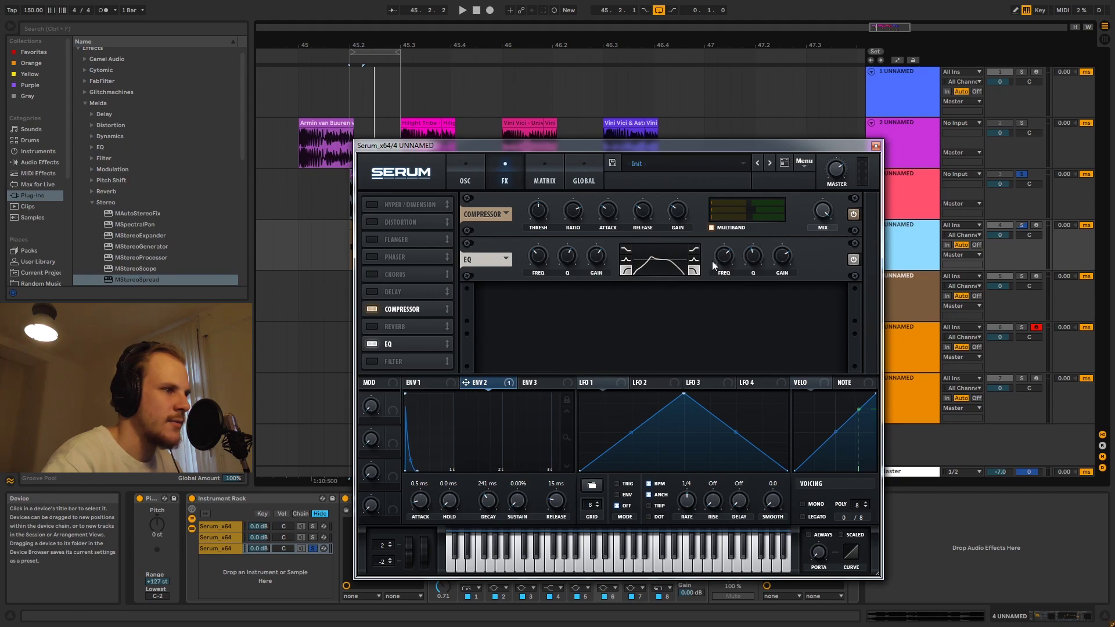
click(876, 146)
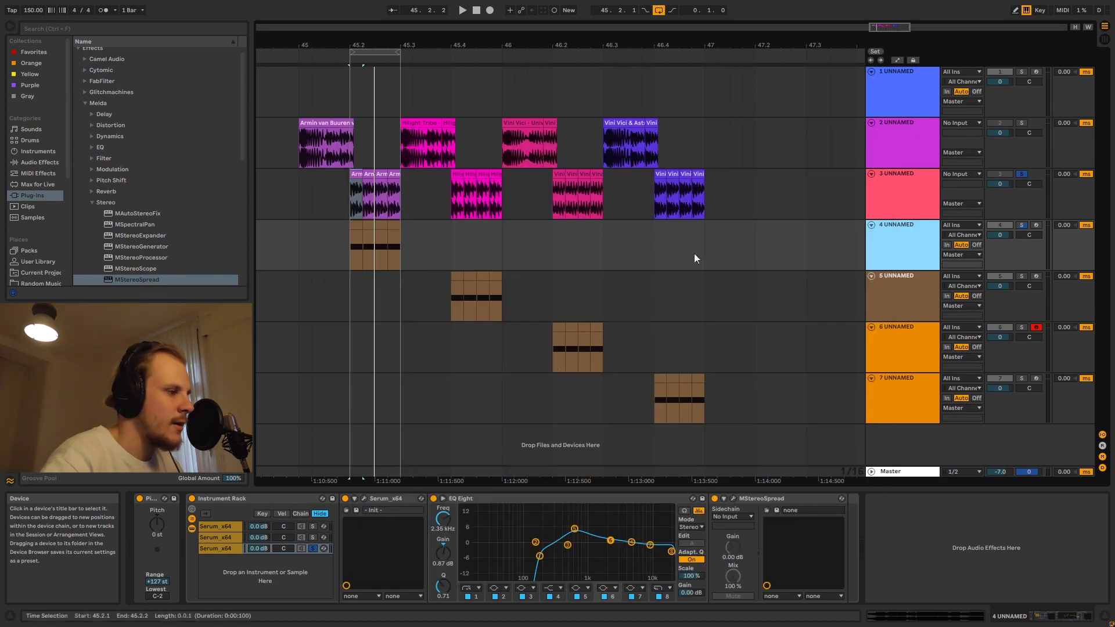
Inspect the EQ Eight curve and the MStereoSpread settings on track 4's third chain.
click(483, 498)
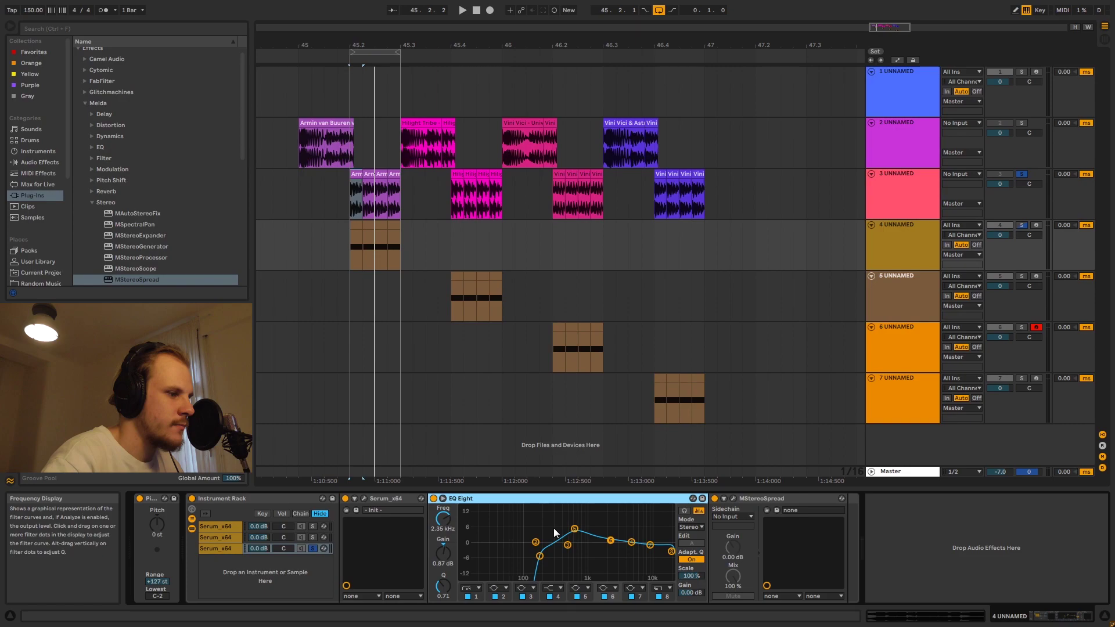
click(732, 498)
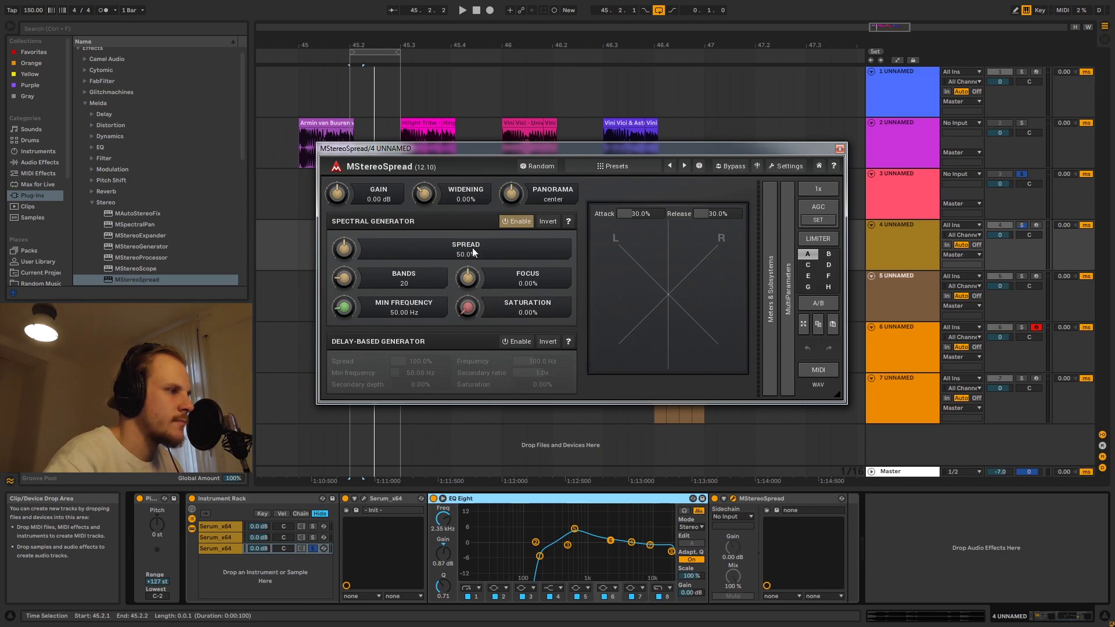
click(839, 150)
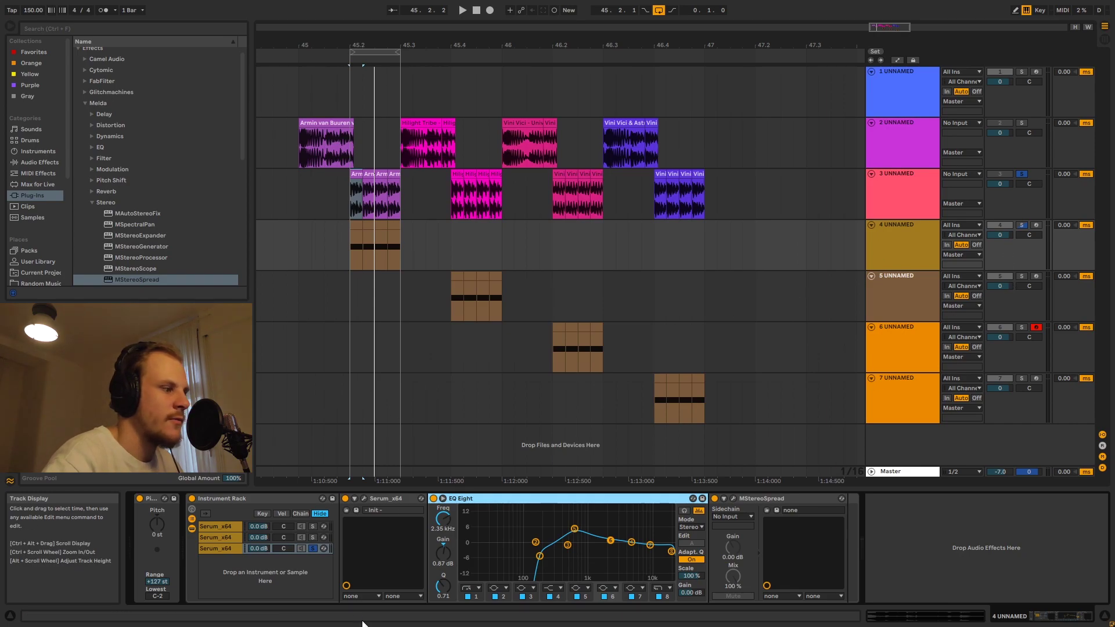
Unsolo the third chain and play all of track 4's Serum layers together from 45.2.1 with only track 4 soloed.
click(312, 548)
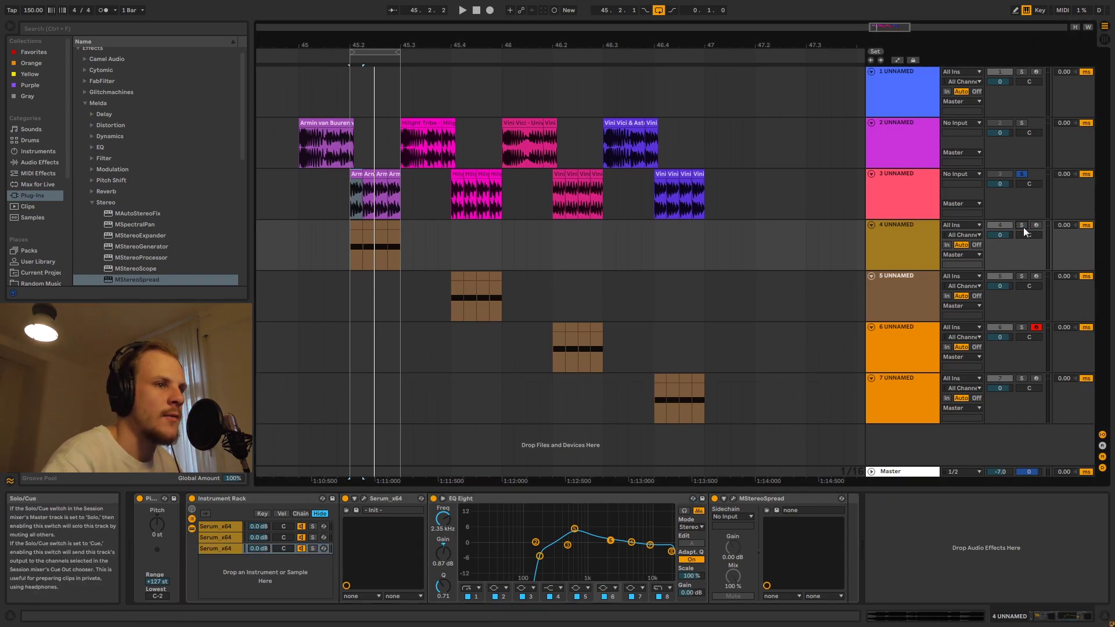
click(360, 227)
key(space)
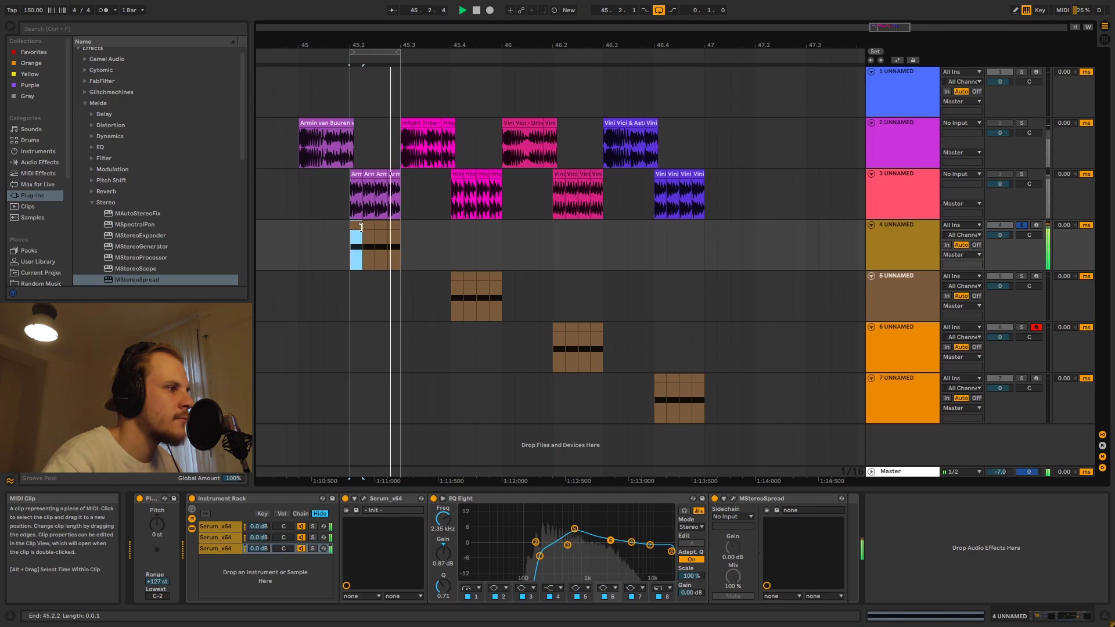
key(space)
Extend the arrangement loop to run from 45.1.1 to 47.1.1 across all the clips.
drag(352, 52, 301, 56)
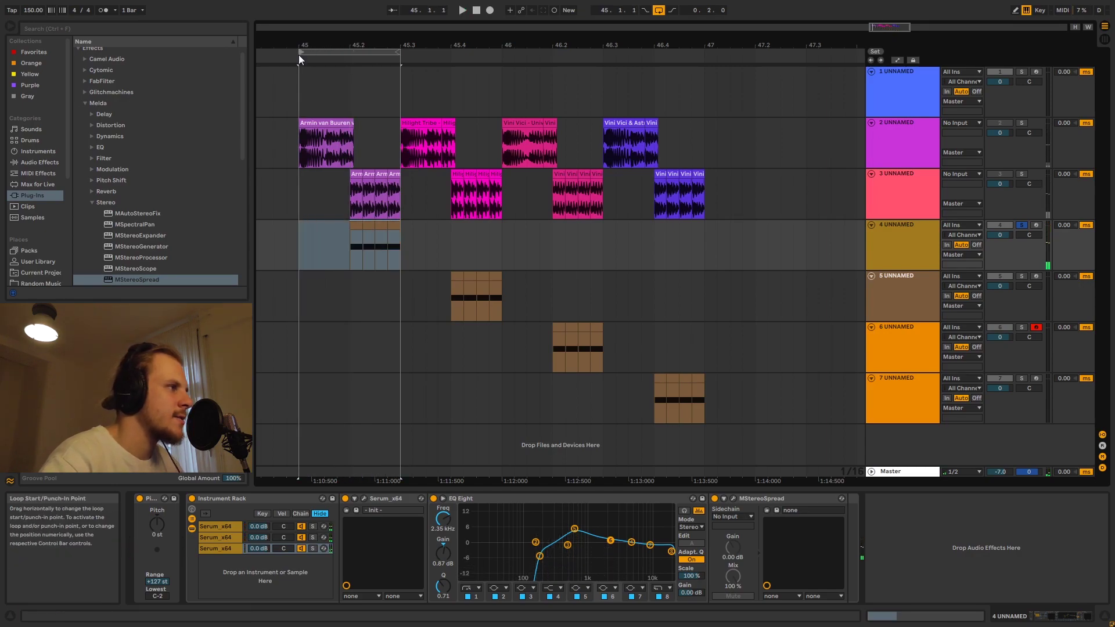
scroll(386, 49, down, 3)
drag(386, 49, 570, 92)
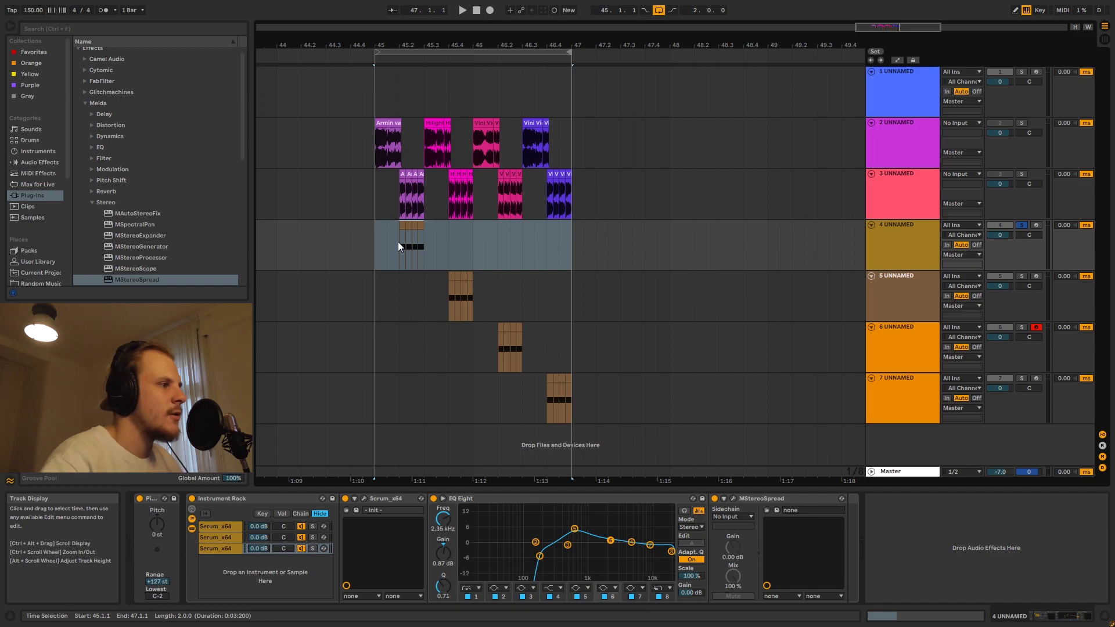
click(448, 241)
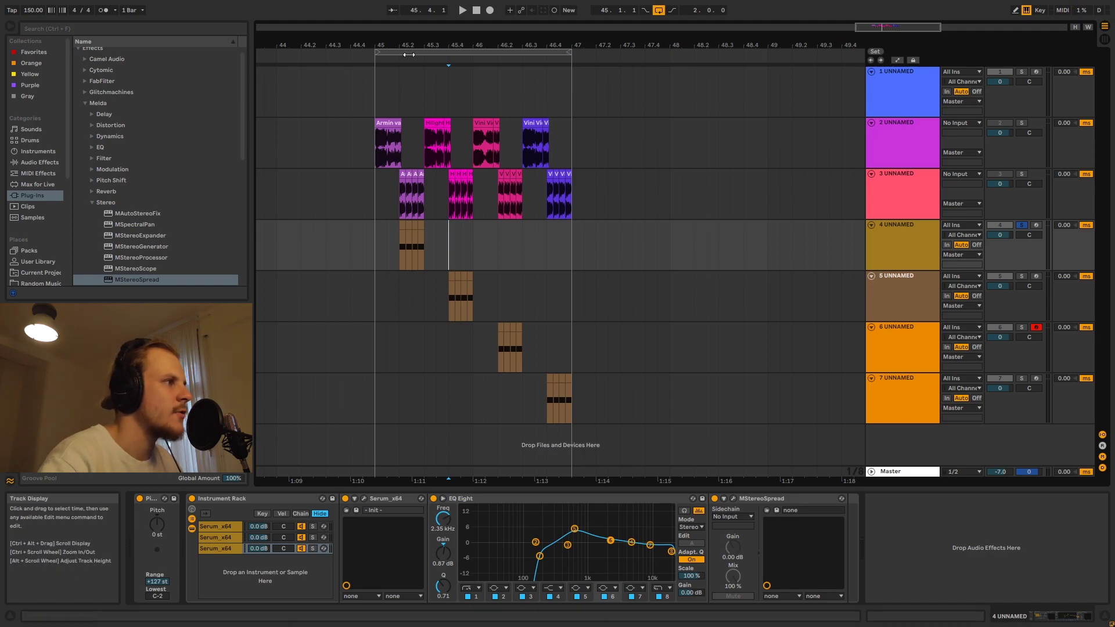
drag(408, 45, 410, 128)
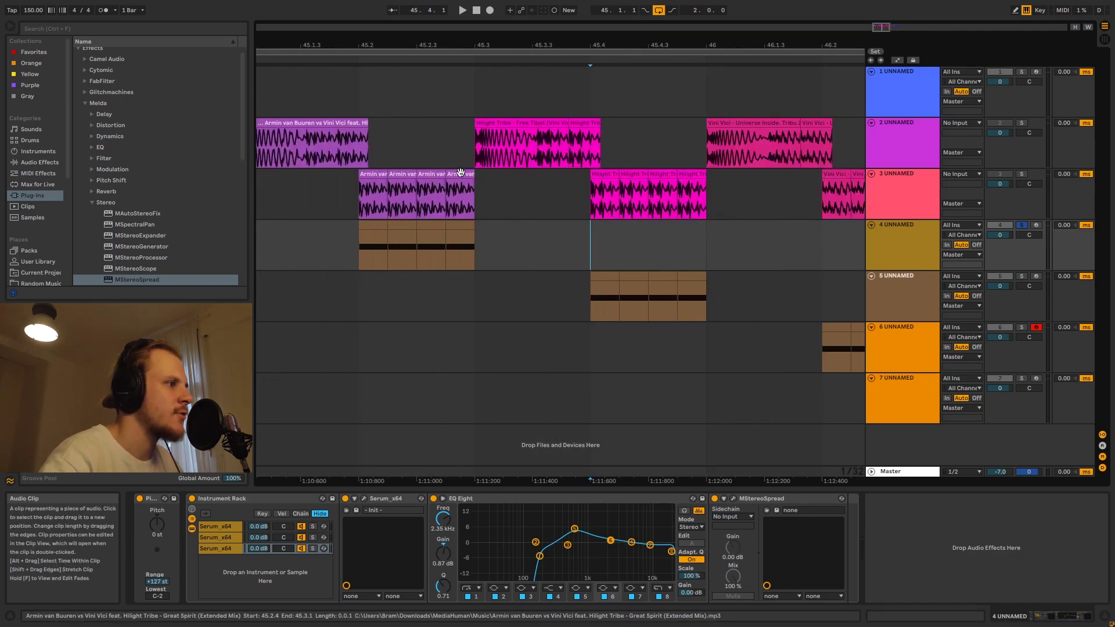
drag(629, 45, 629, 20)
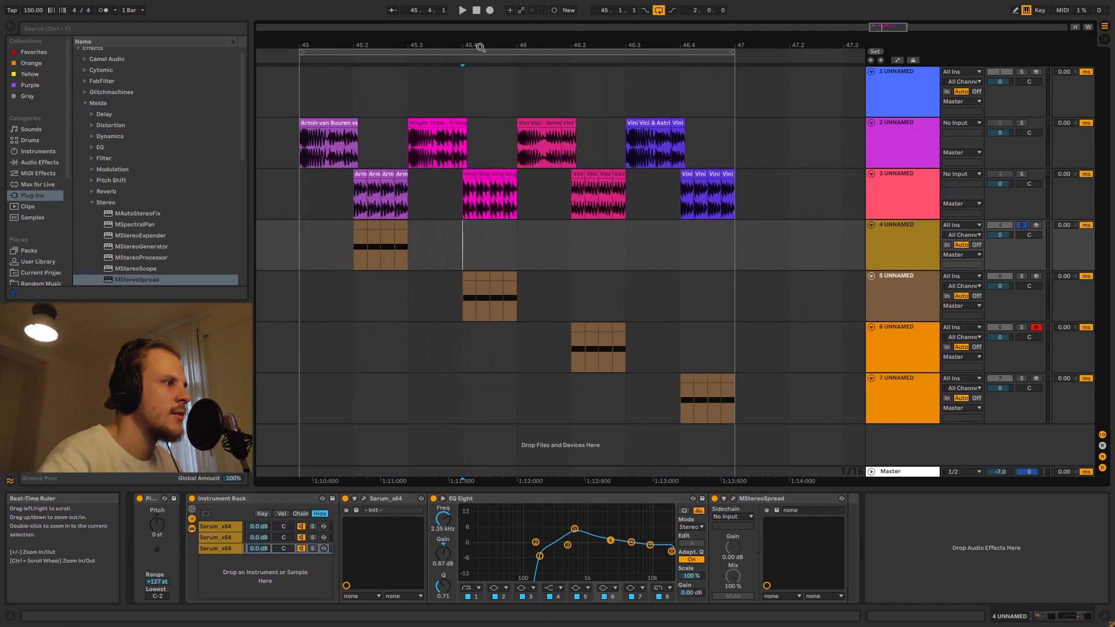
Solo track 3 and play its second group of bass slices as the reference, looped from 45.4.1 to 46.1.1.
drag(462, 243, 503, 243)
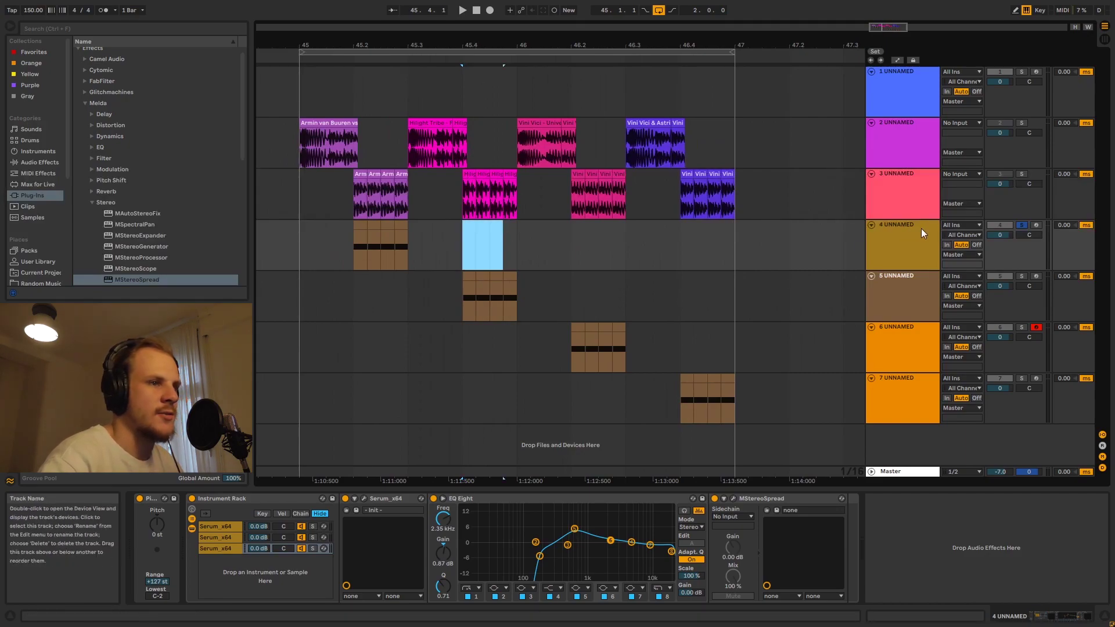
click(1023, 174)
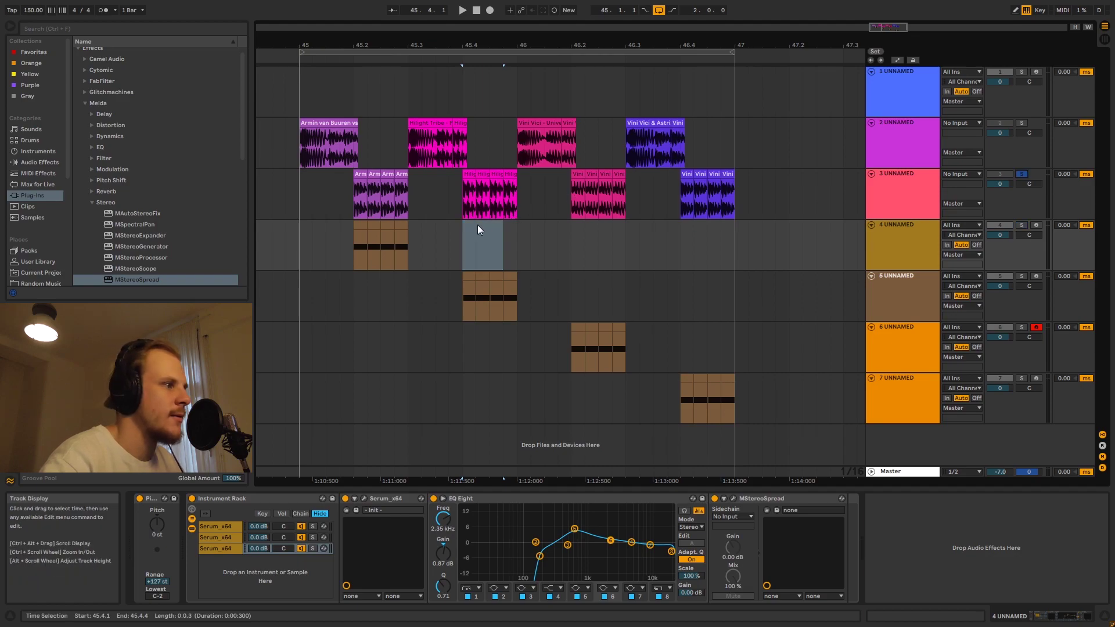
click(461, 239)
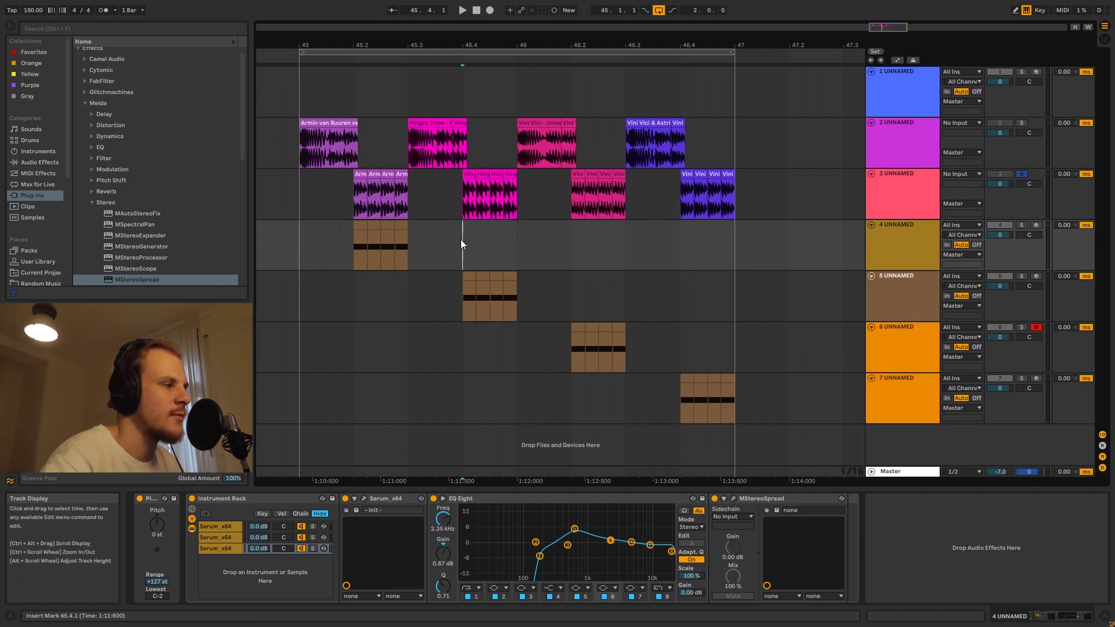
key(space)
drag(463, 239, 517, 238)
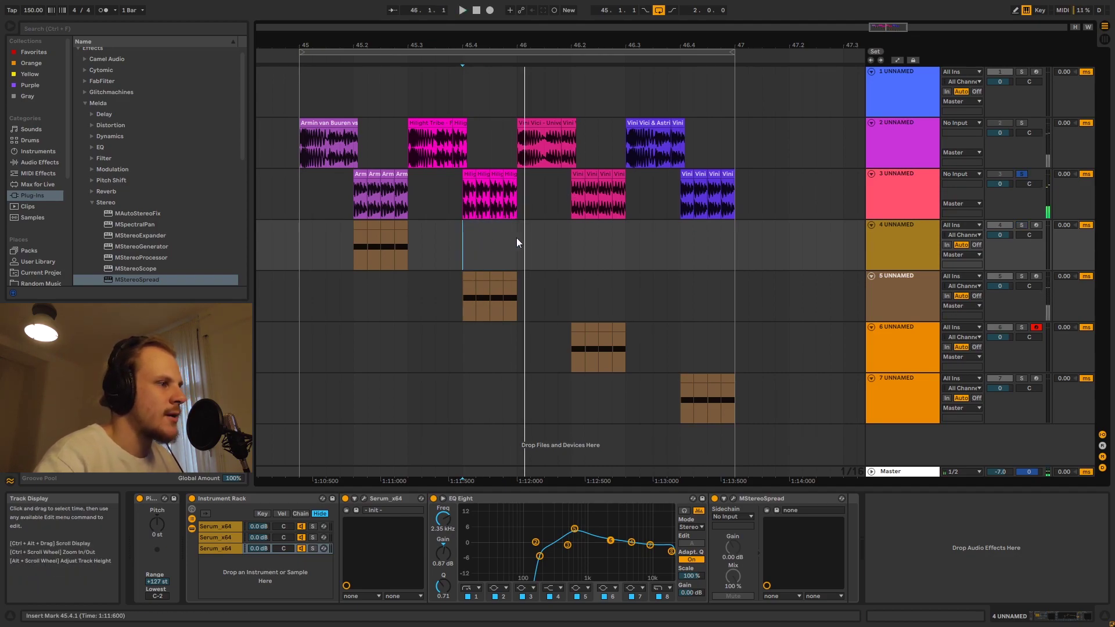
key(ctrl+l)
key(space)
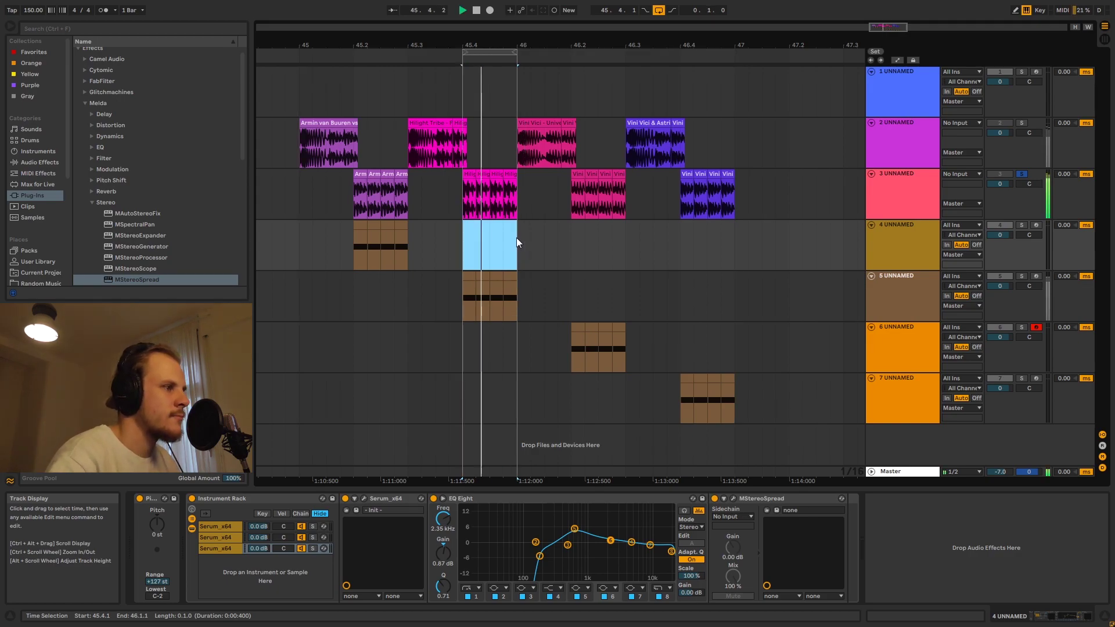
key(space)
Widen the loop to 45.1.1–47.1.1 and display the start of track 5's device chain with its Instrument Rack.
drag(462, 53, 298, 67)
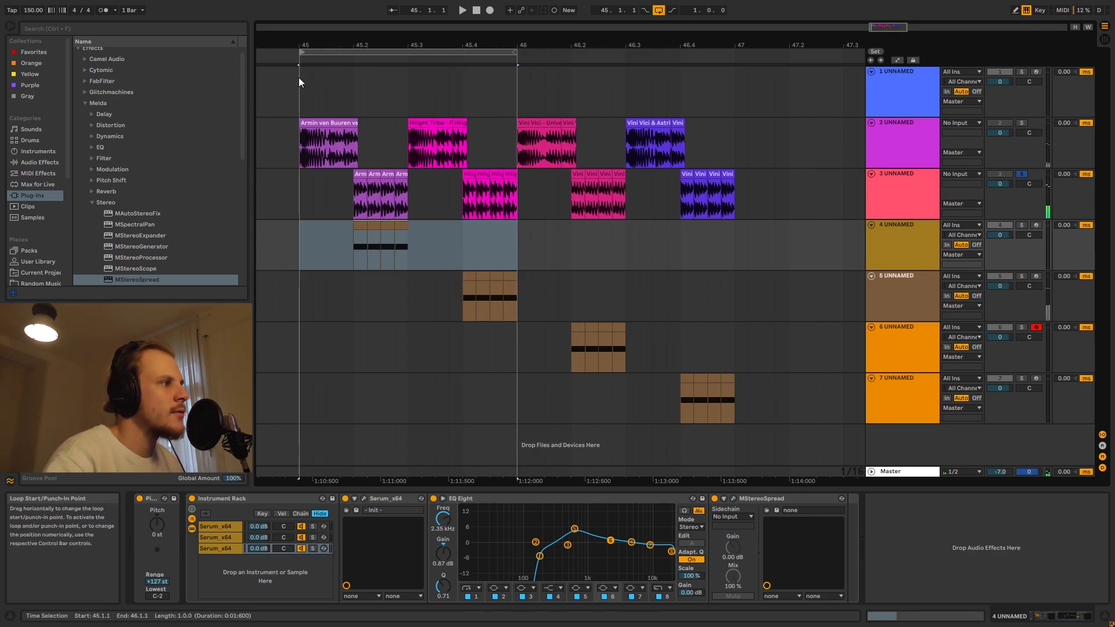
drag(517, 52, 721, 95)
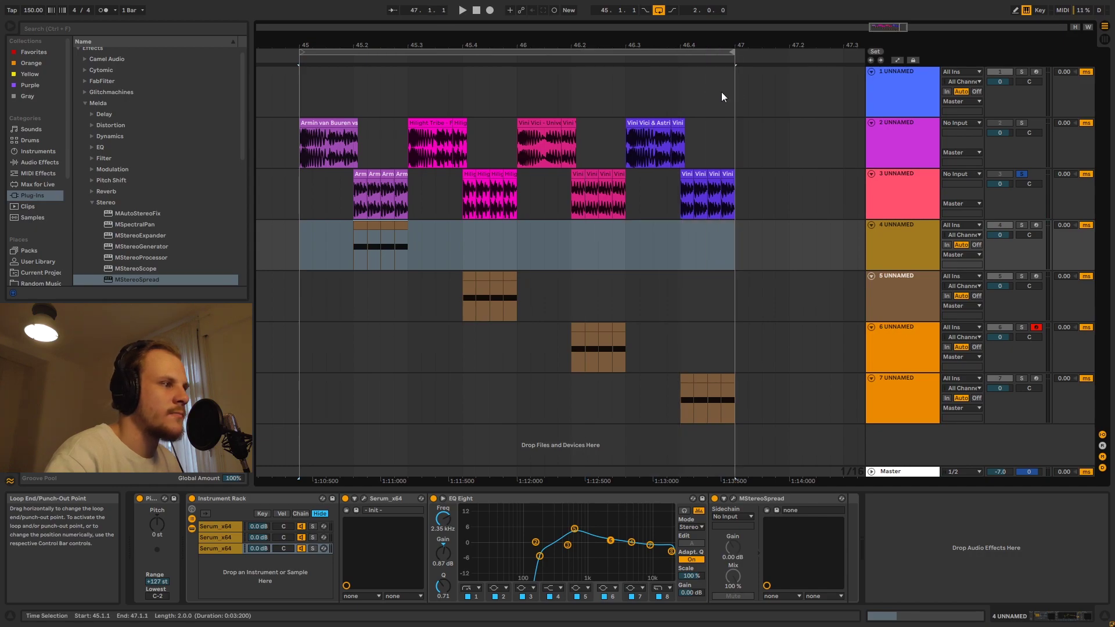
click(917, 294)
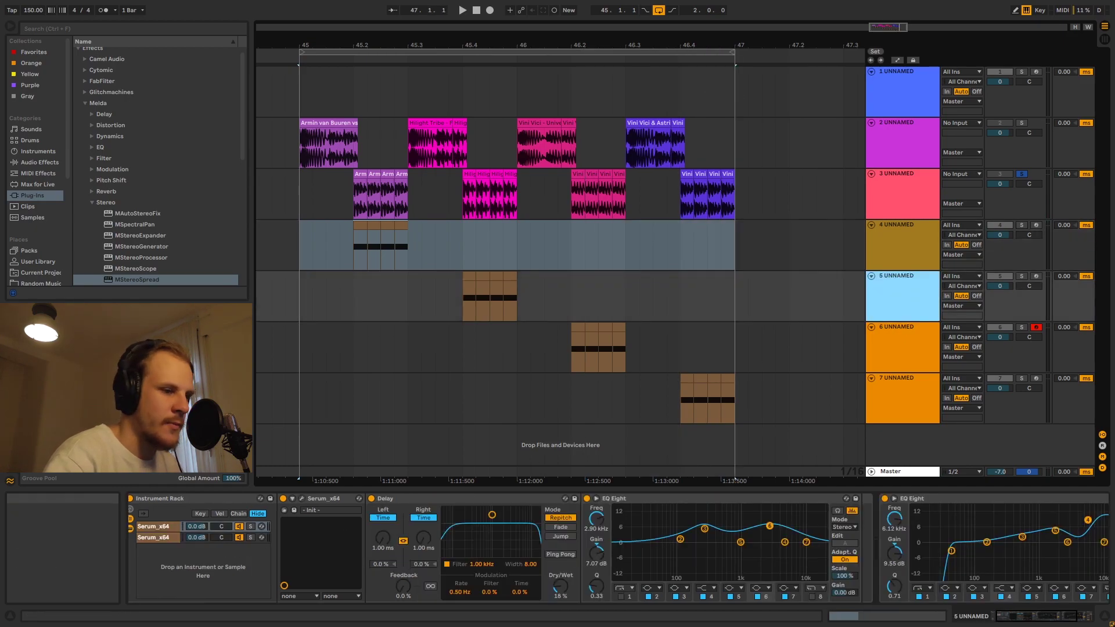
click(1042, 621)
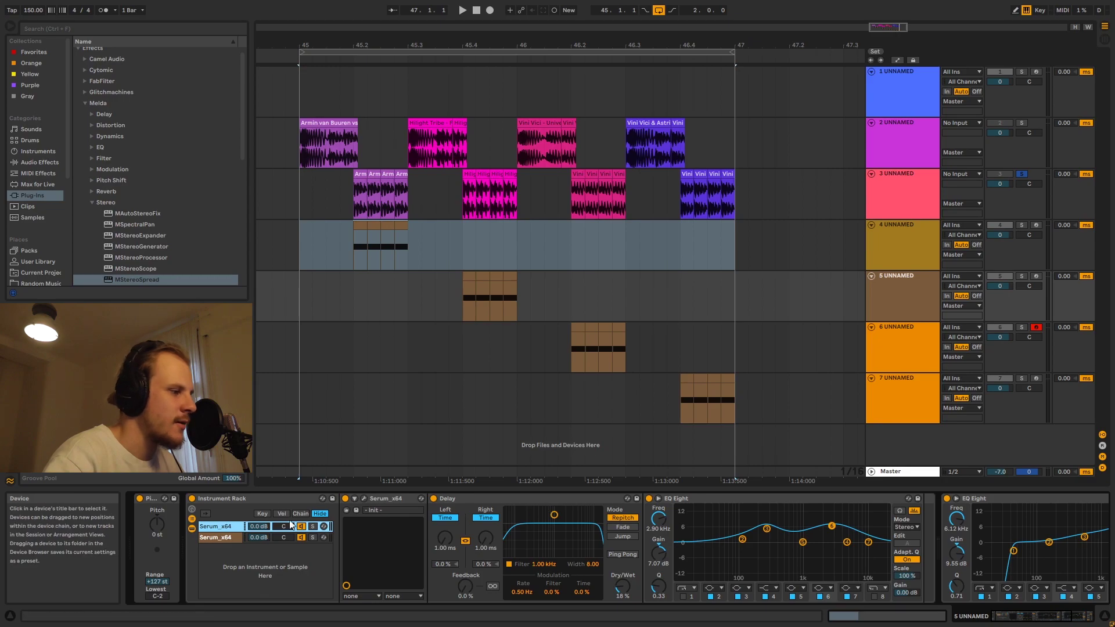
Loop 45.4.1 to 46.1.1 and play track 5's soloed first Serum chain against the track 3 reference.
click(311, 537)
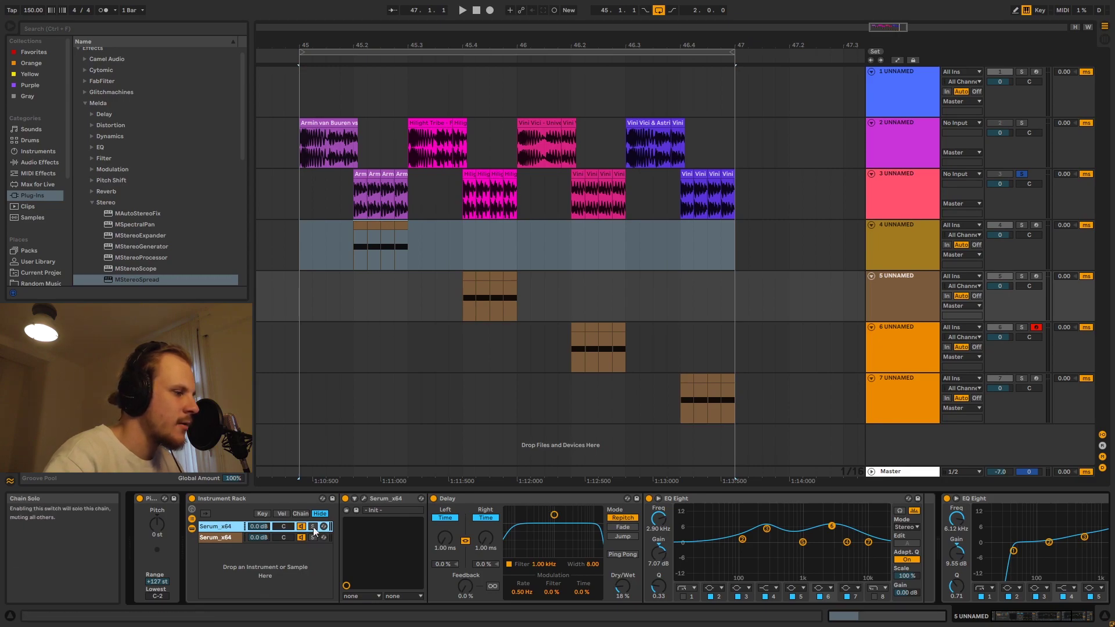
click(462, 290)
click(516, 292)
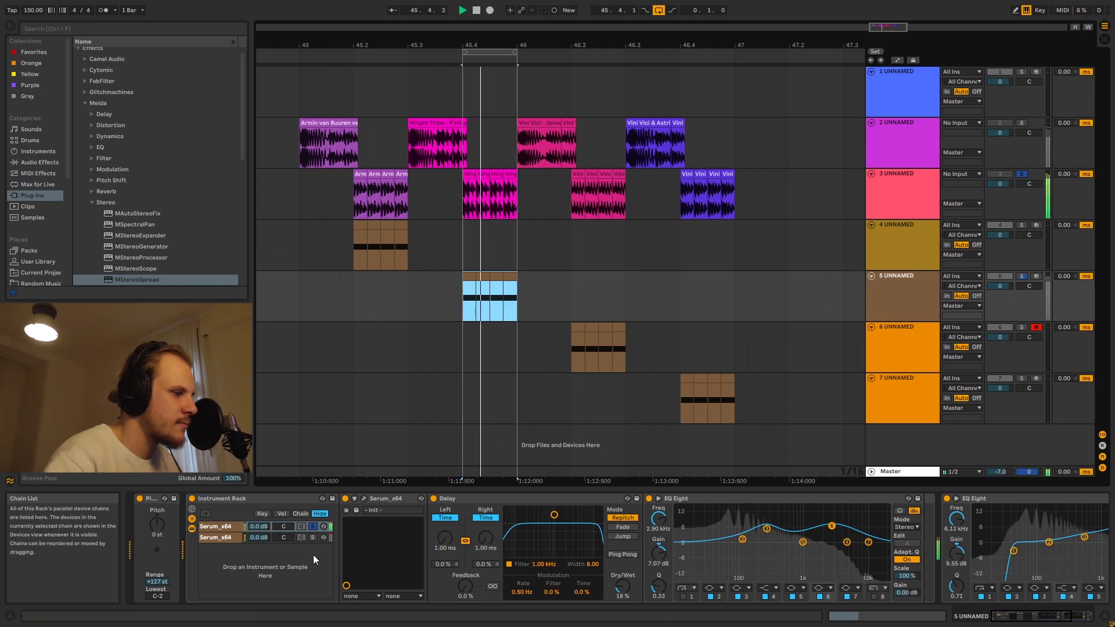
click(1021, 276)
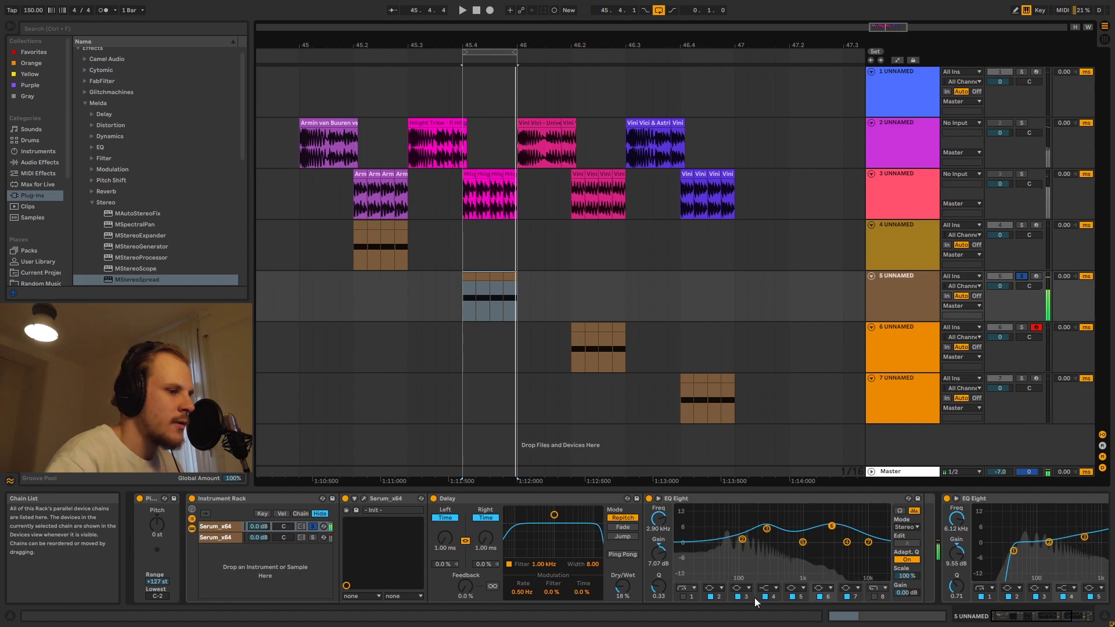
Solo track 5's second Serum chain, then return to the first one for playback and select its Delay device.
click(311, 536)
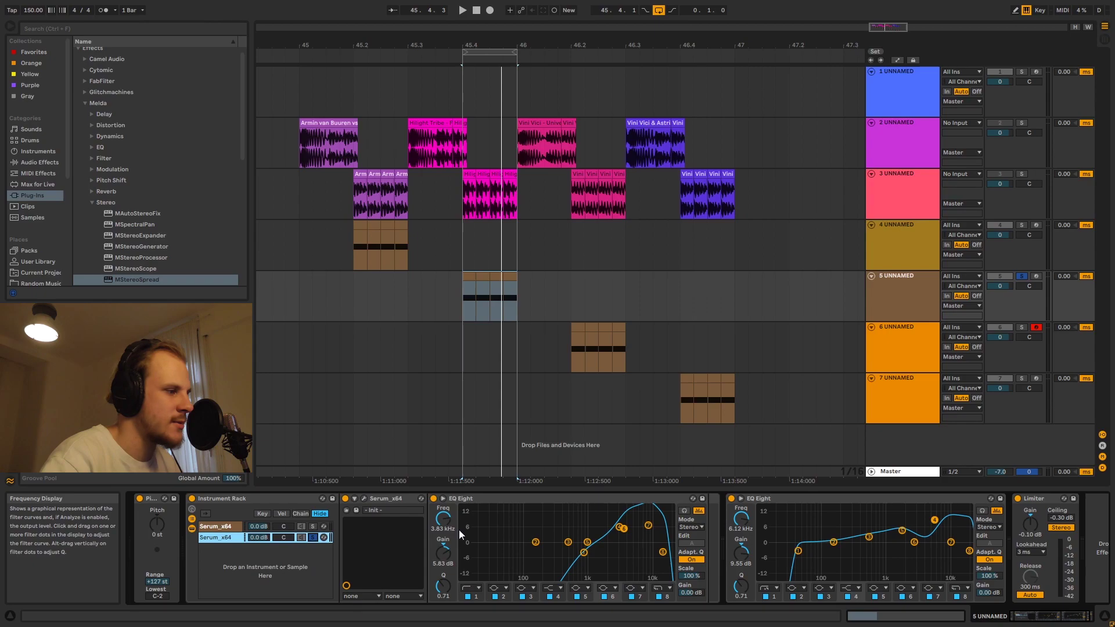
click(315, 526)
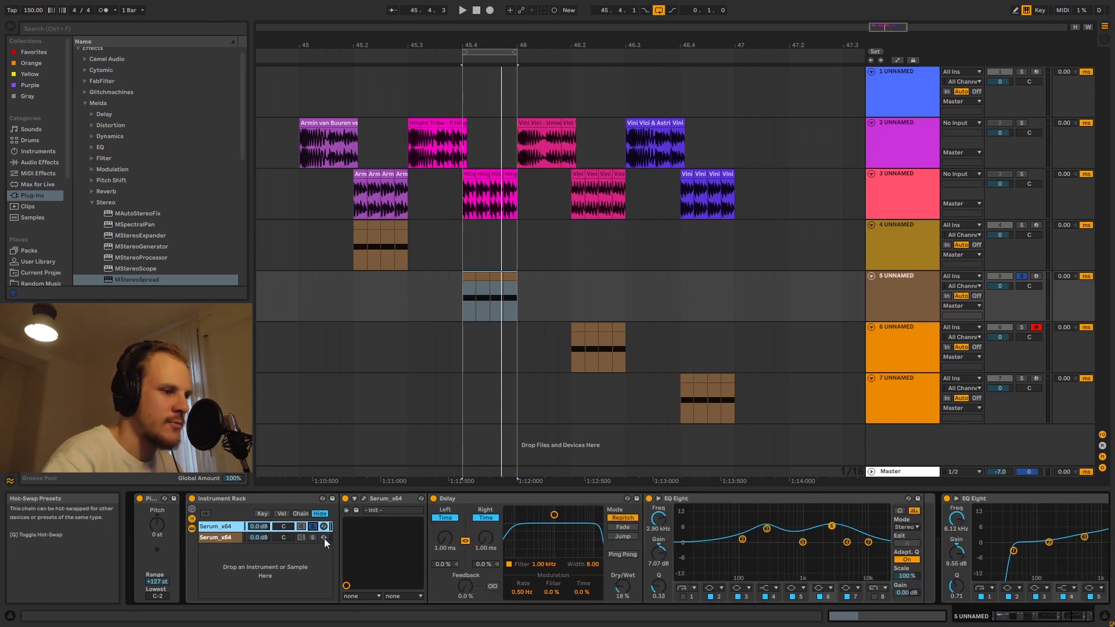
key(space)
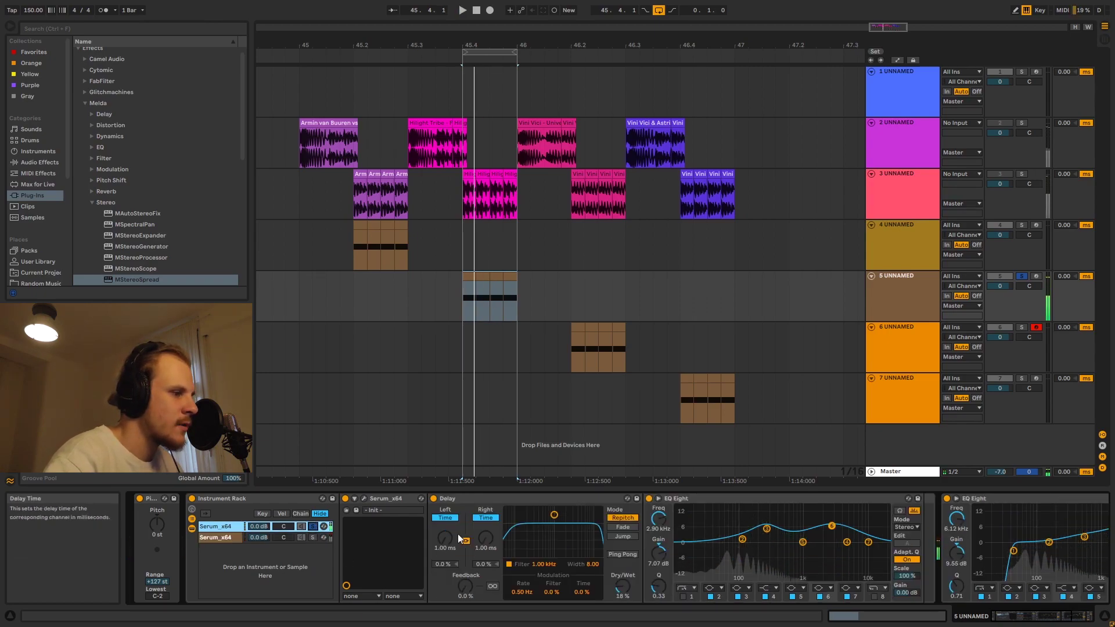
click(476, 500)
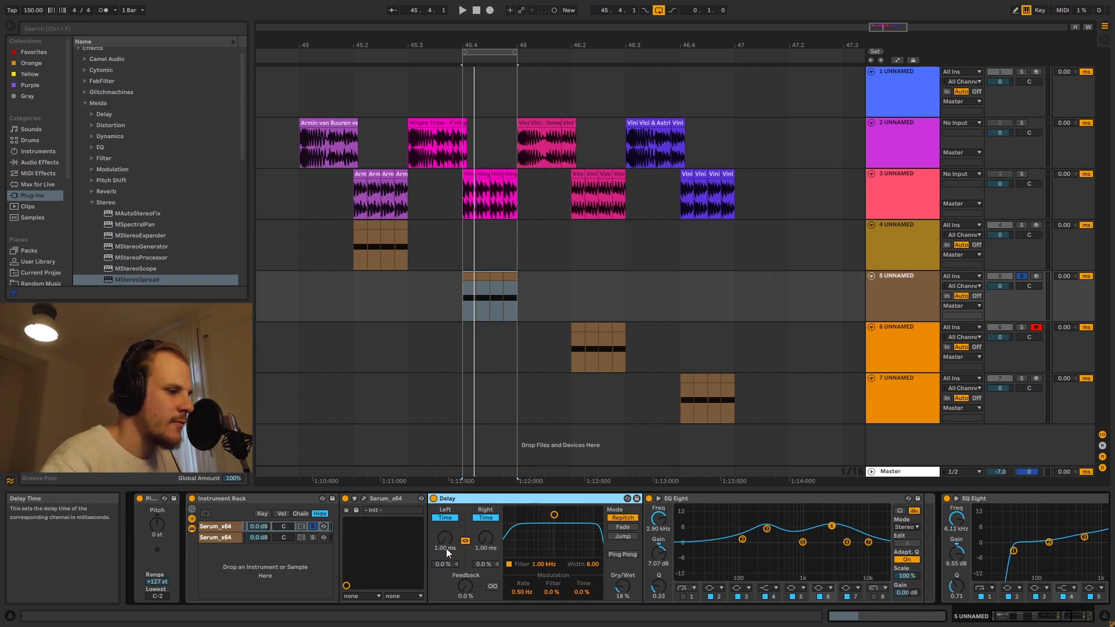
Audition track 5's Delay at a longer time of 27.0 ms, then return both channels to 1.00 ms and replay the loop.
click(460, 582)
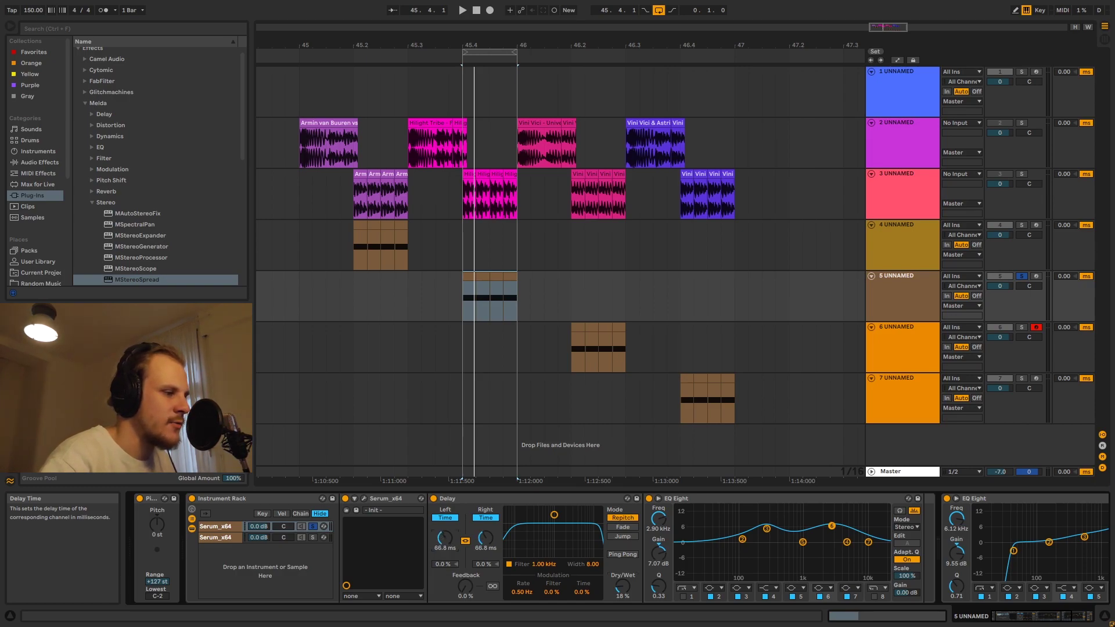
key(space)
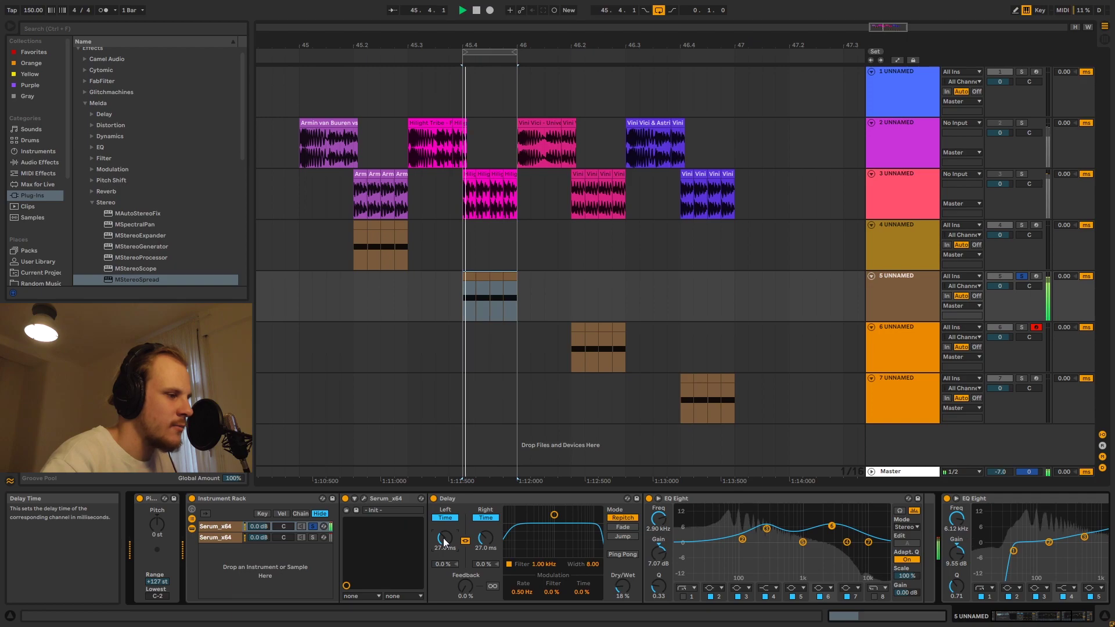
key(space)
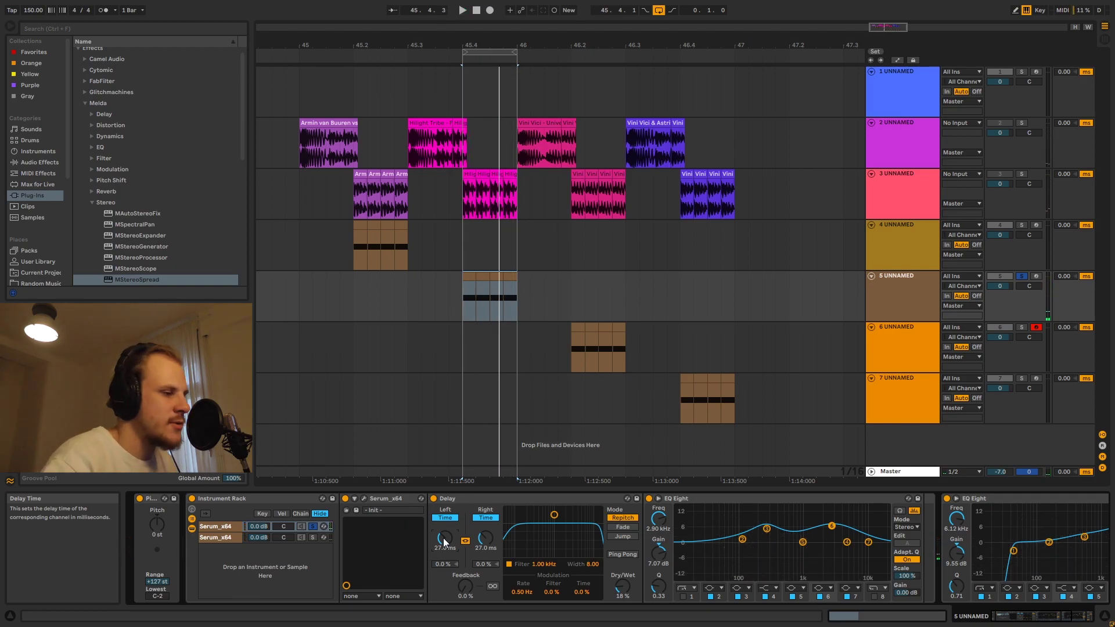
drag(444, 538, 437, 570)
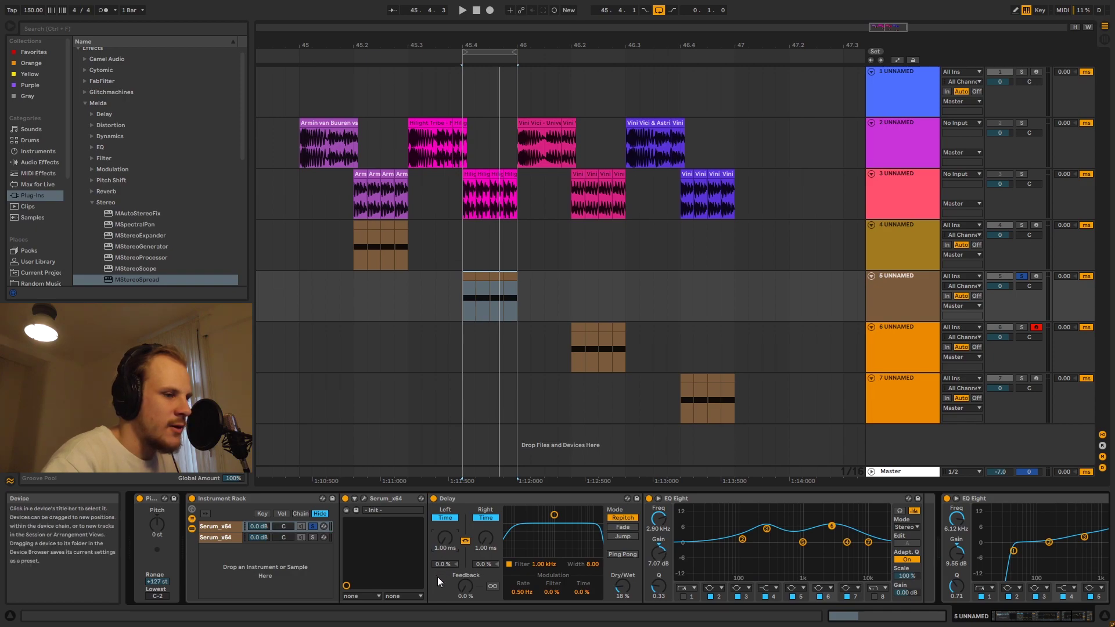
key(space)
key(space)
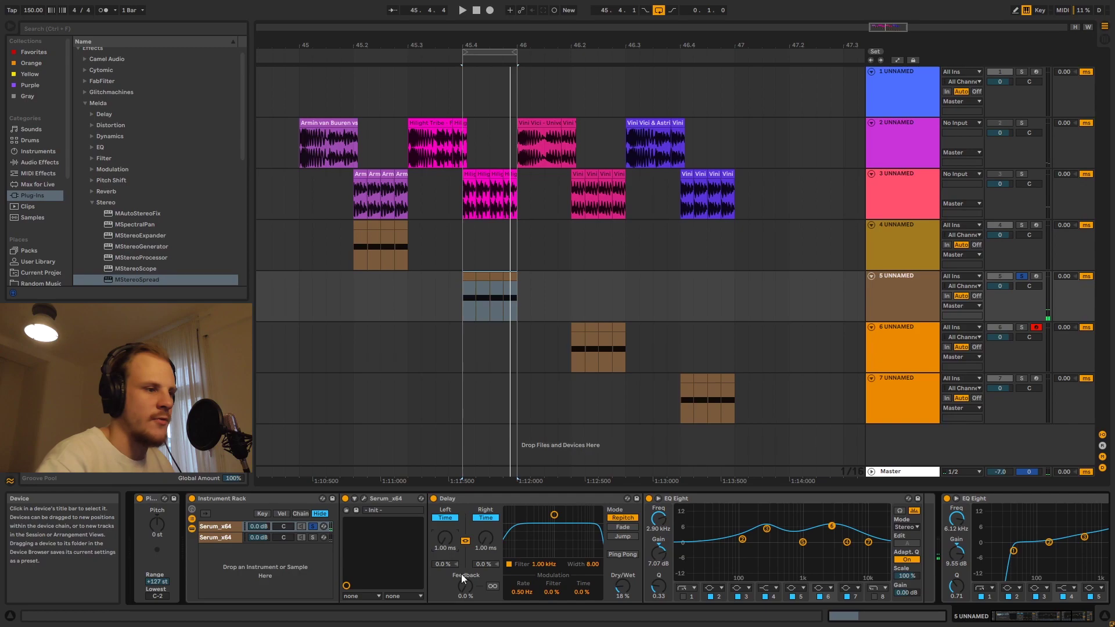
Play the loop with the first Serum chain's Delay bypassed, then re-enabled, to compare the sound.
click(1036, 619)
drag(1036, 618, 1039, 620)
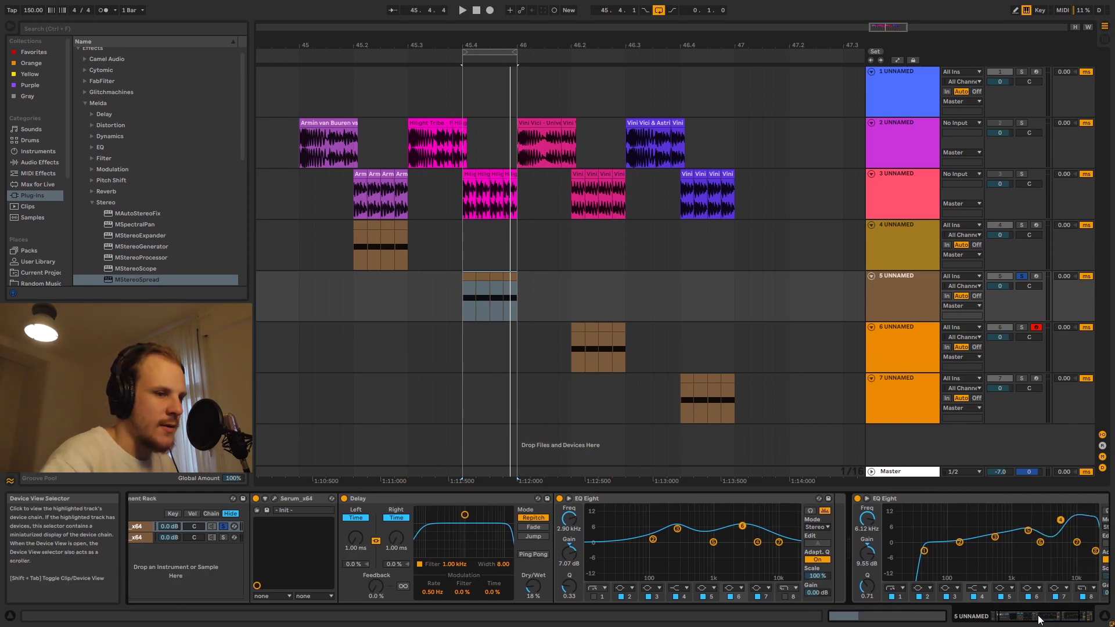
click(345, 498)
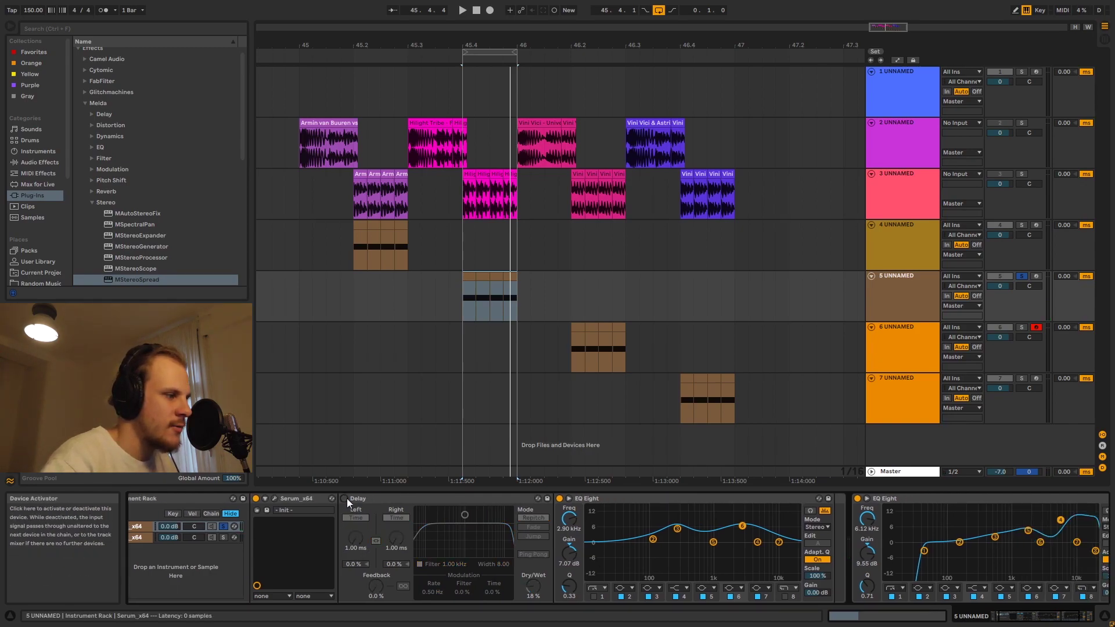
key(space)
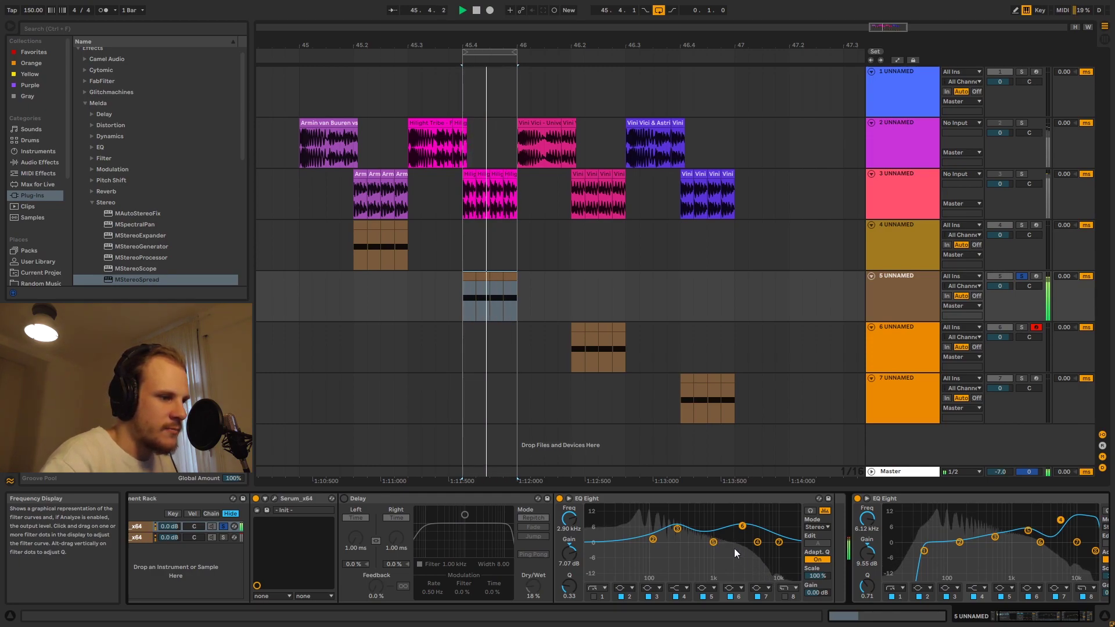
click(344, 498)
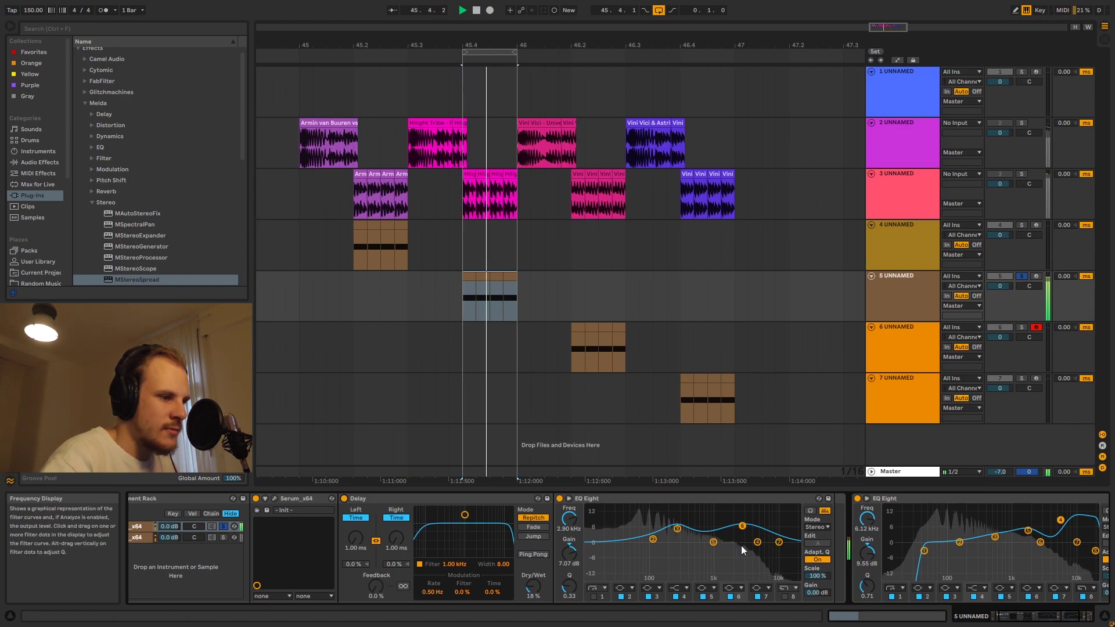
key(space)
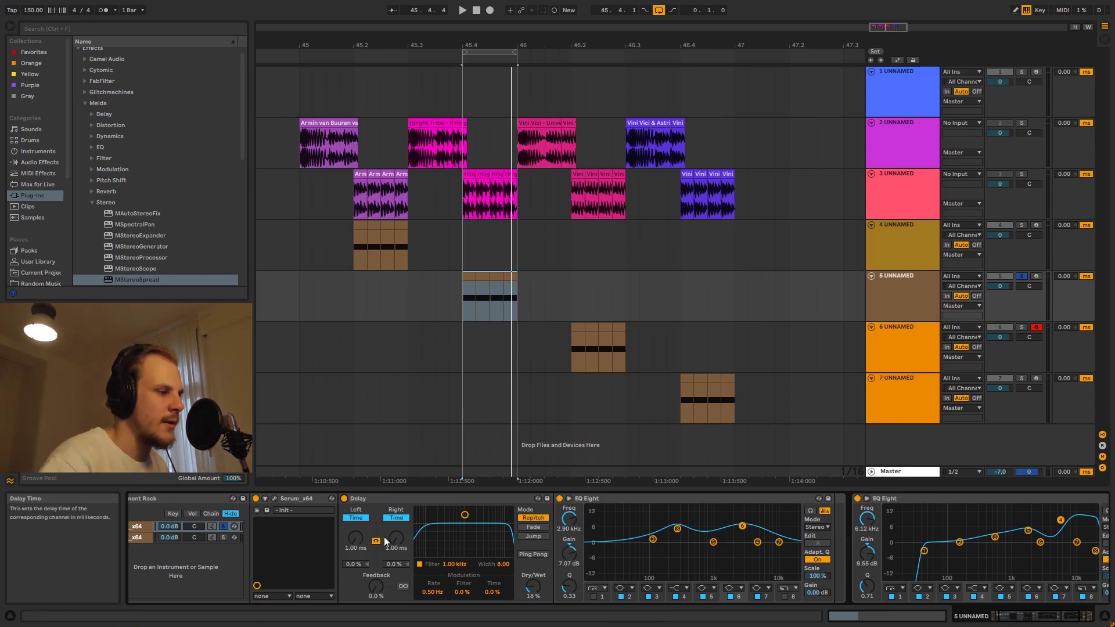
Audition different Dry/Wet amounts on the Delay over the playing loop and settle on 17%.
mouse_move(531, 594)
mouse_down()
mouse_move(531, 604)
mouse_move(532, 585)
mouse_up()
key(space)
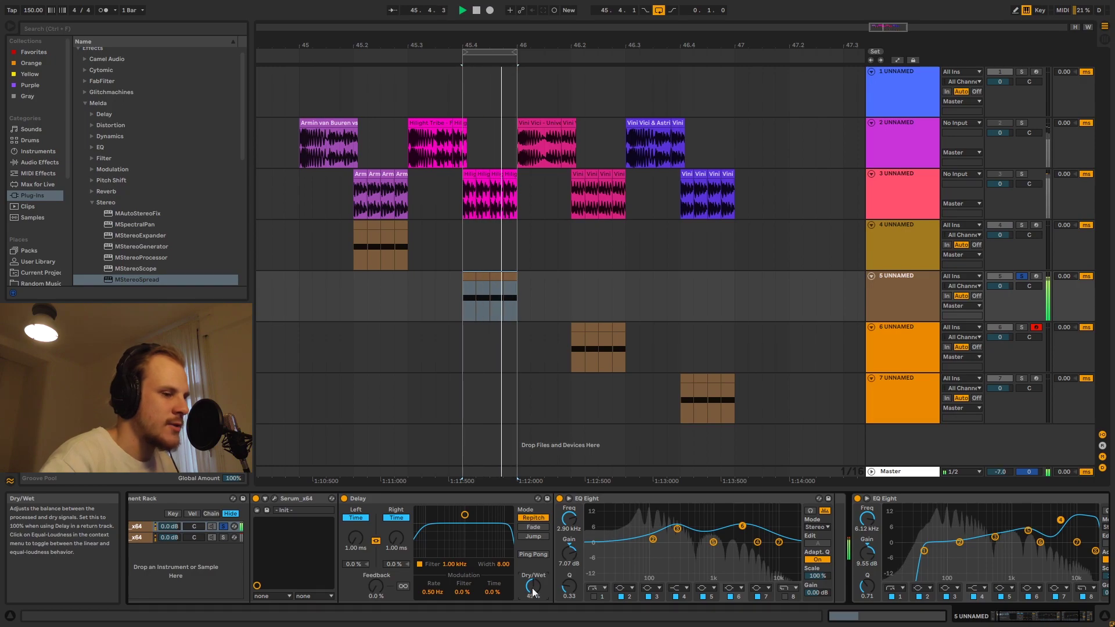
key(space)
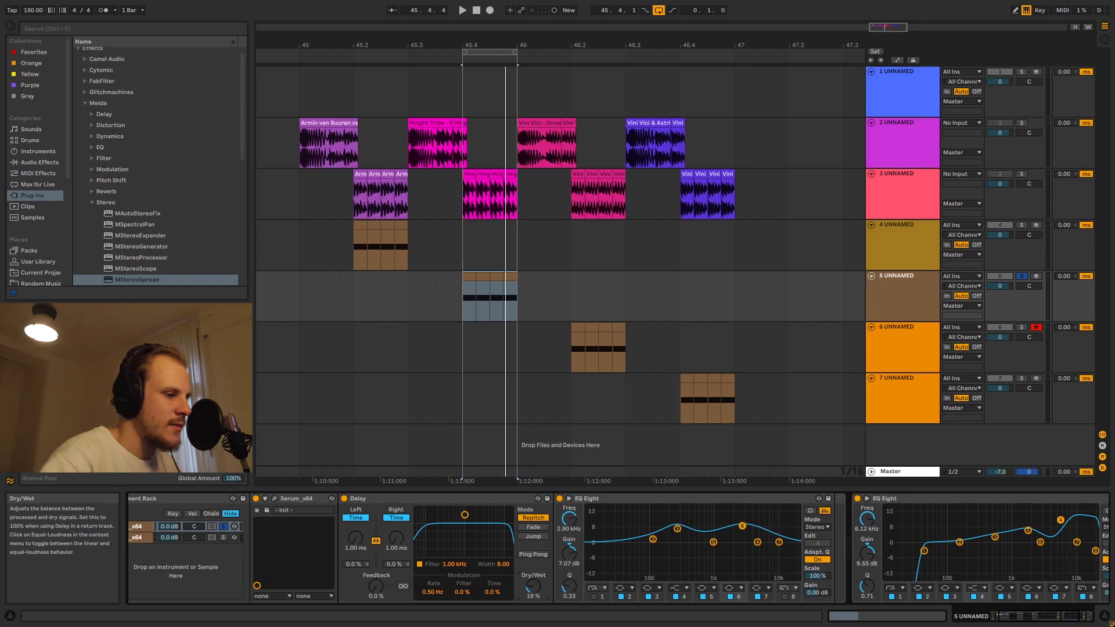
key(space)
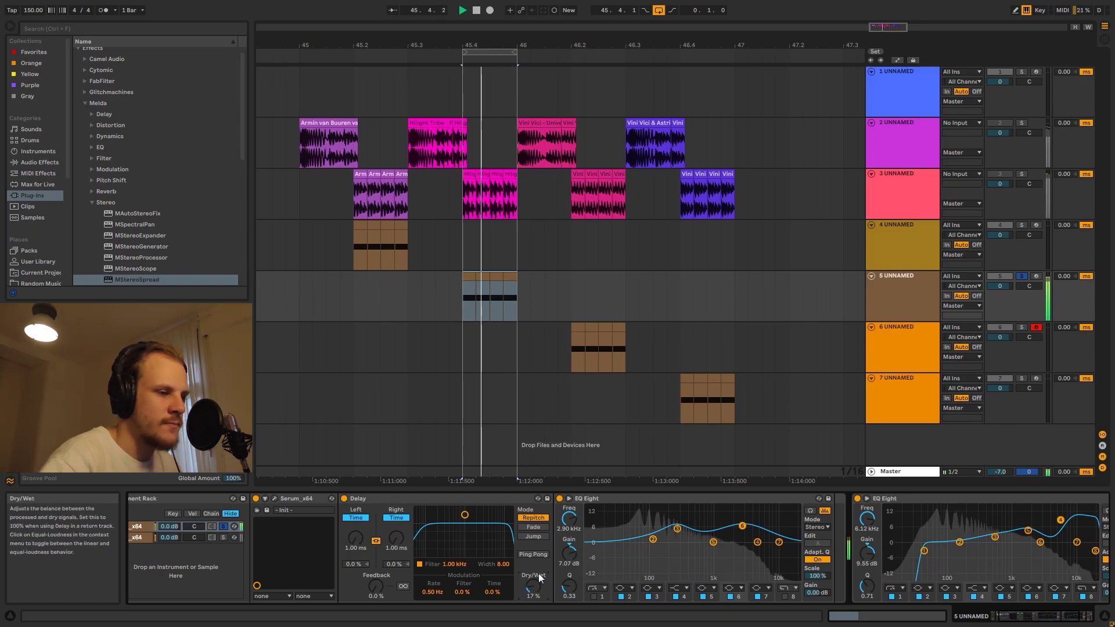
Return to track 5's device chain and unsolo the first Serum chain in its Instrument Rack.
click(904, 332)
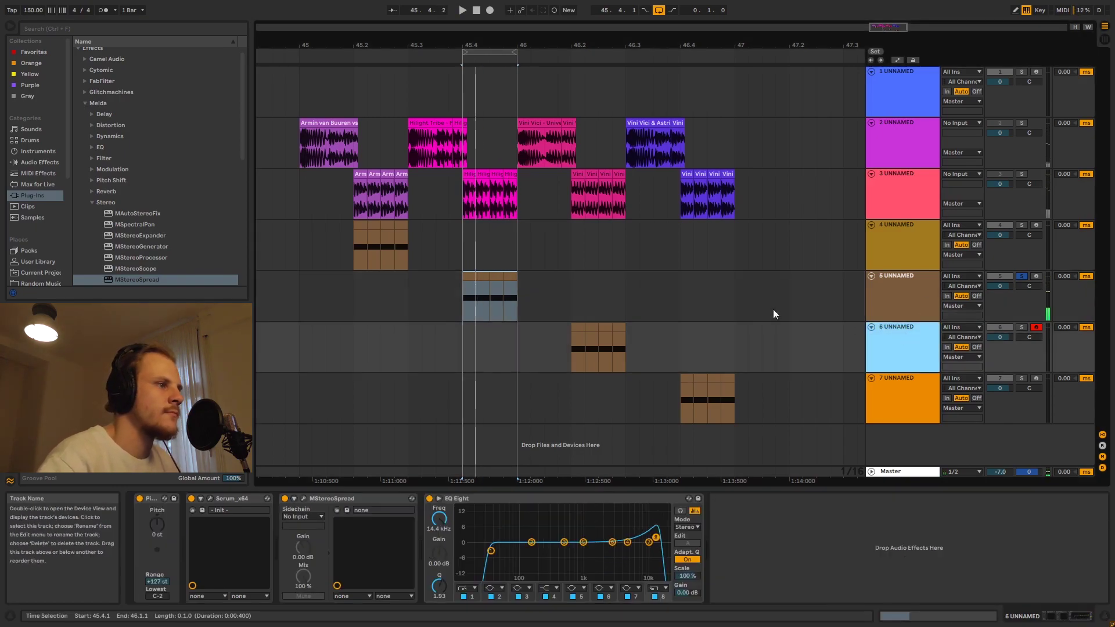
click(875, 302)
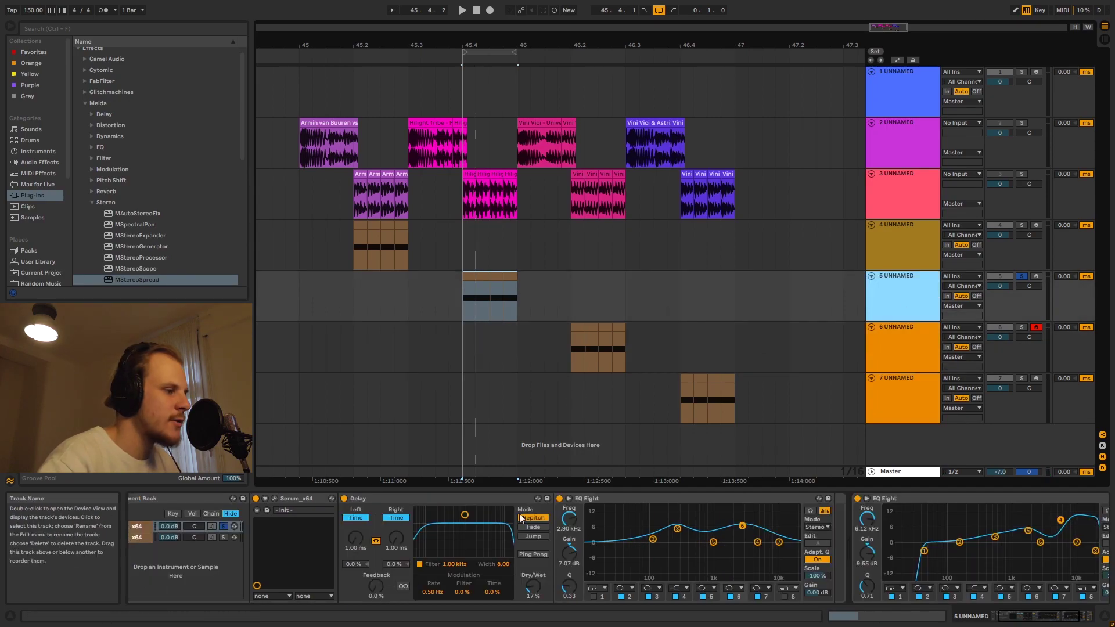
click(224, 526)
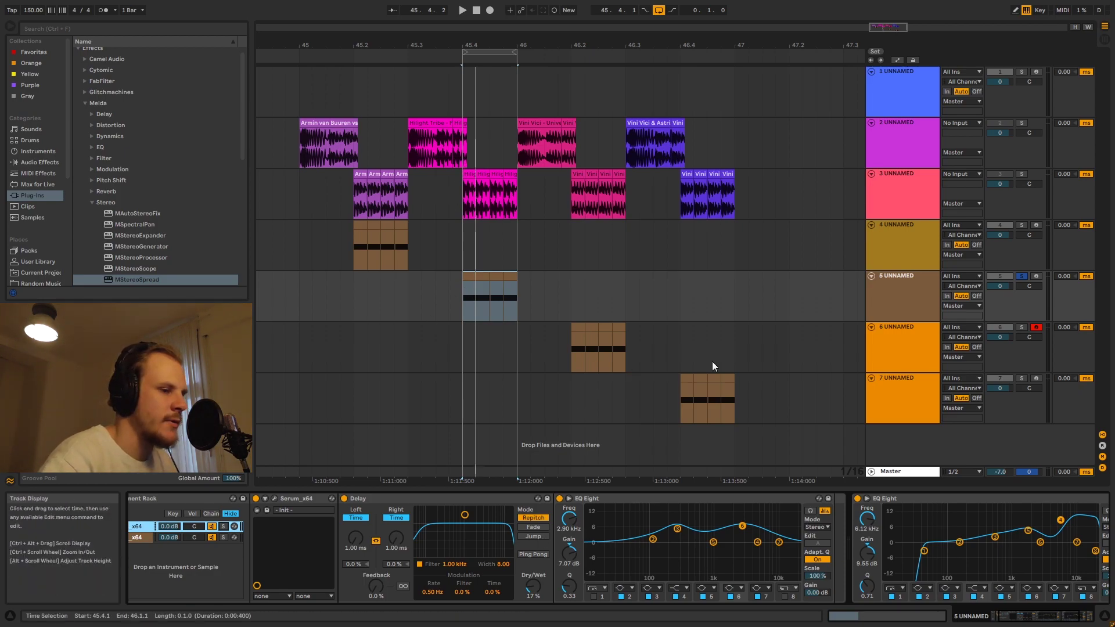
Loop 46.2.1 to 46.3.1 and open the Serum instrument on track 6.
click(907, 340)
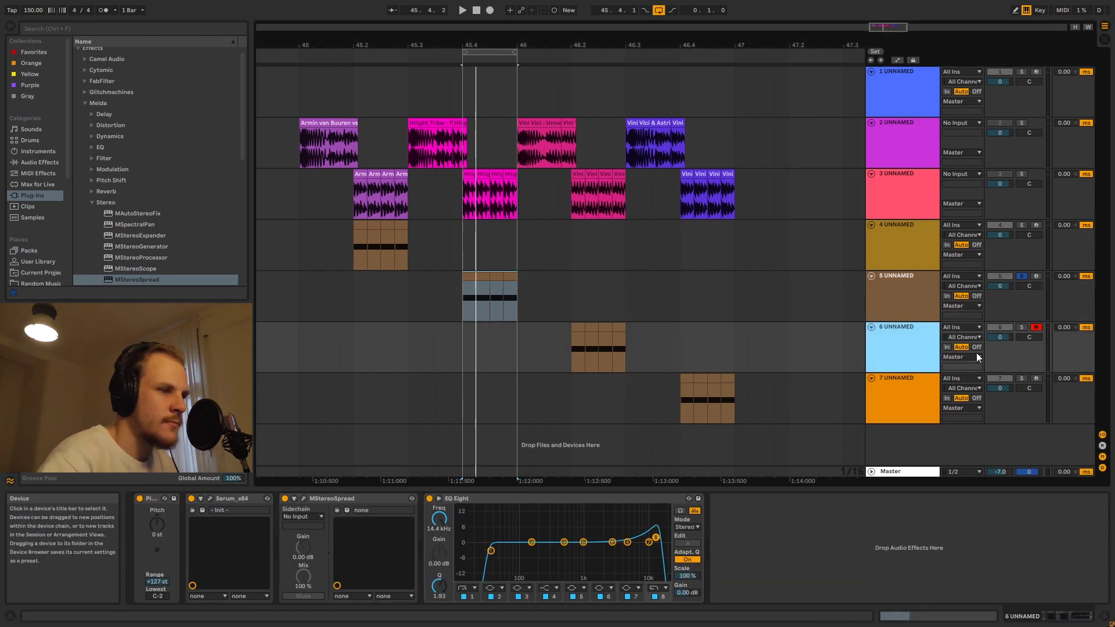
click(572, 295)
drag(572, 296, 623, 295)
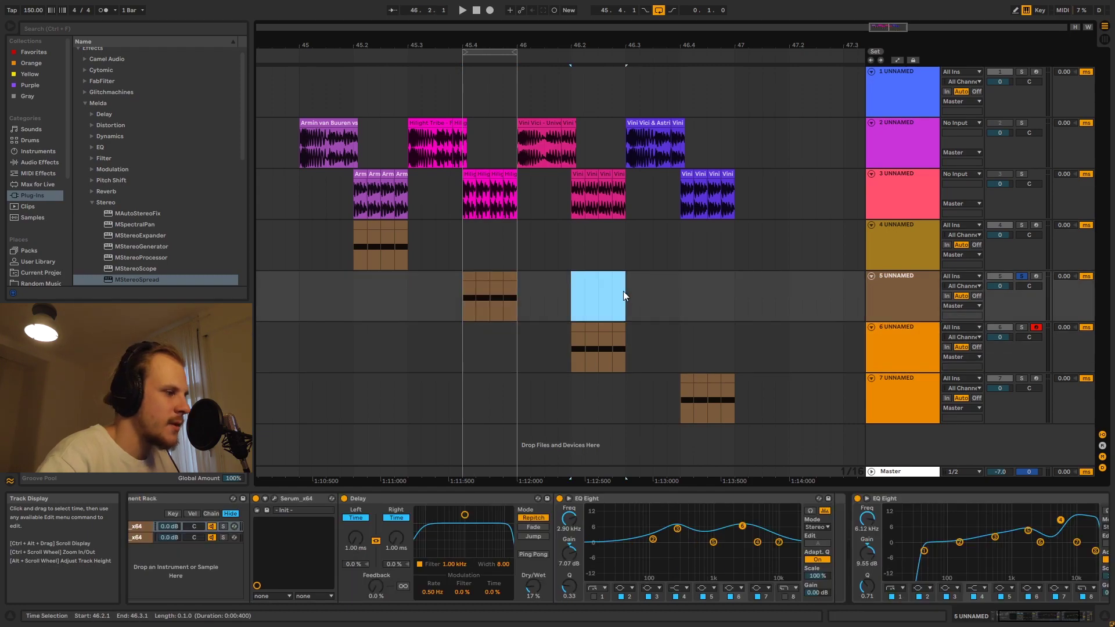
key(ctrl+l)
click(916, 340)
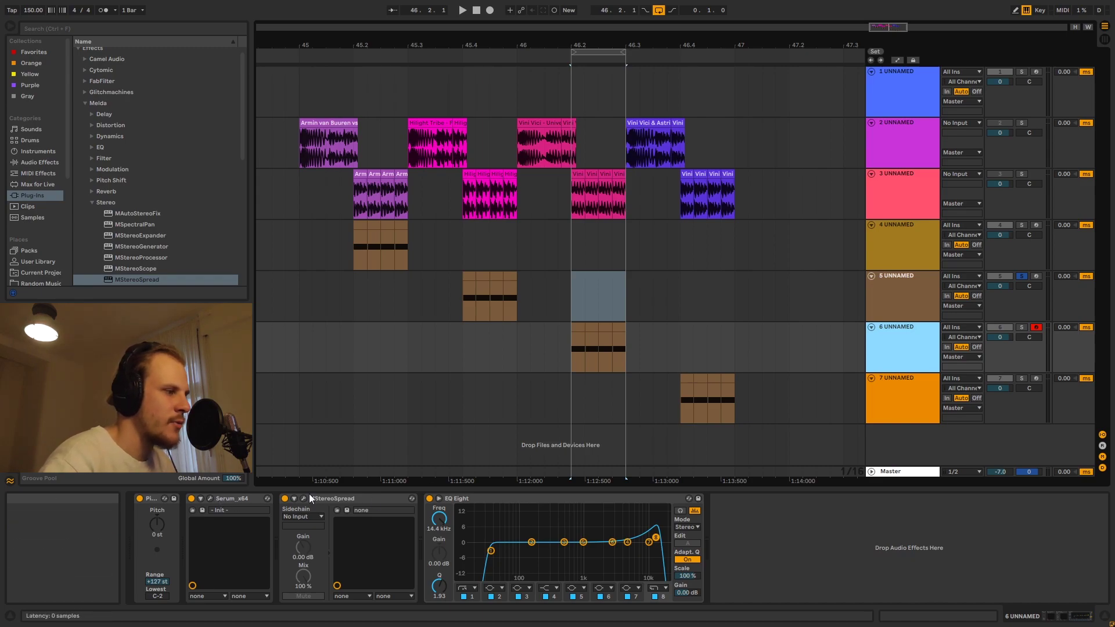
click(210, 498)
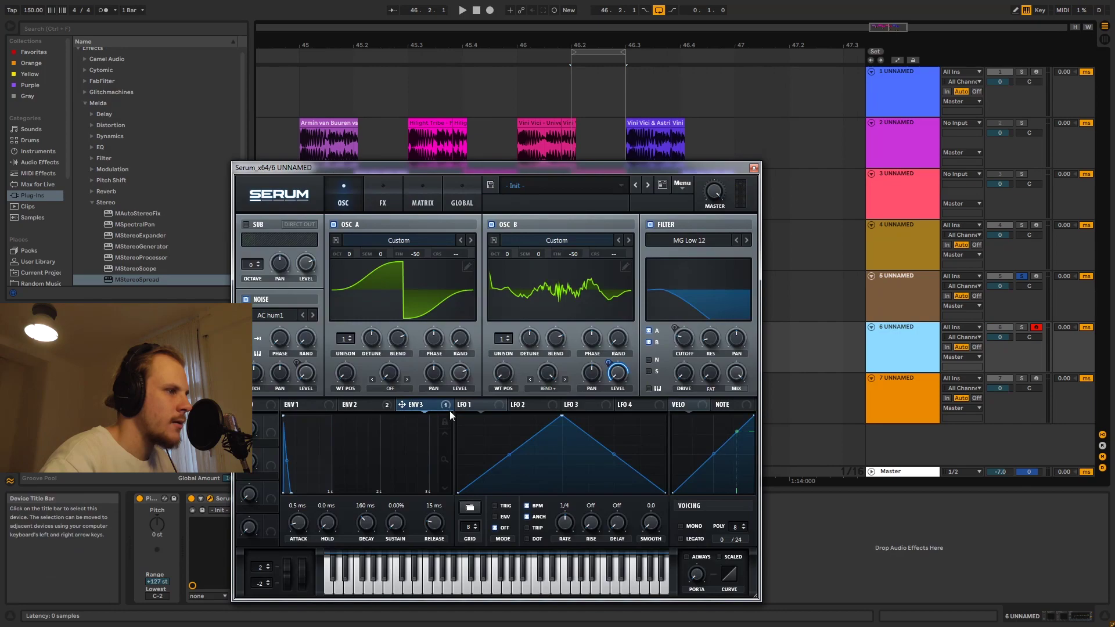
Solo and play track 3's third group of bass slices as the reference, then solo track 6 for comparison with Serum kept in view.
click(1021, 327)
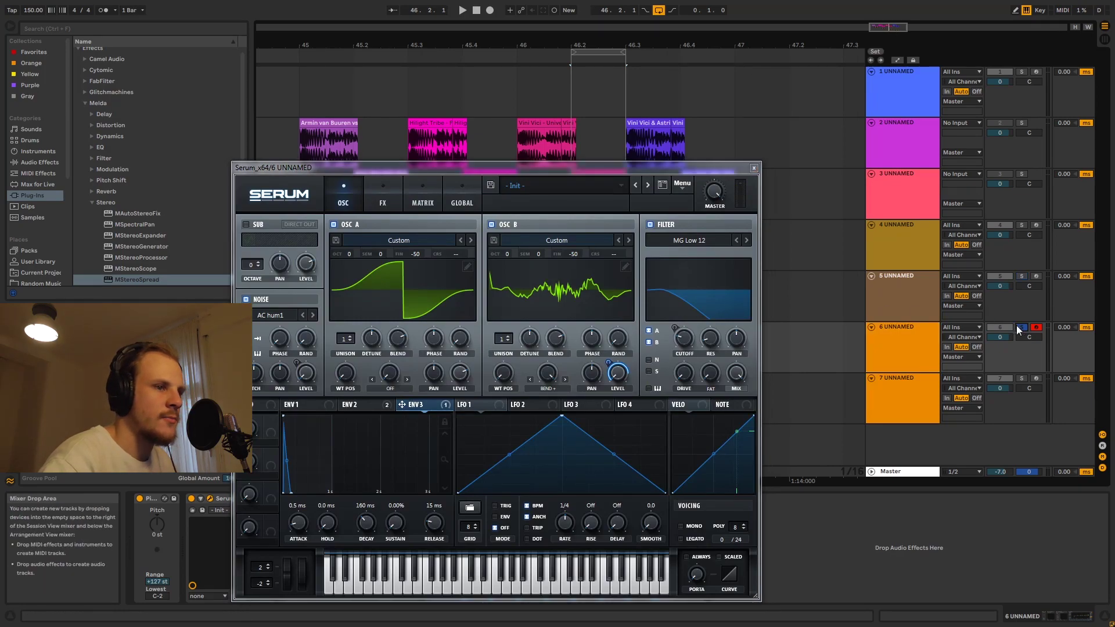
click(1021, 173)
drag(607, 167, 622, 222)
click(578, 175)
key(space)
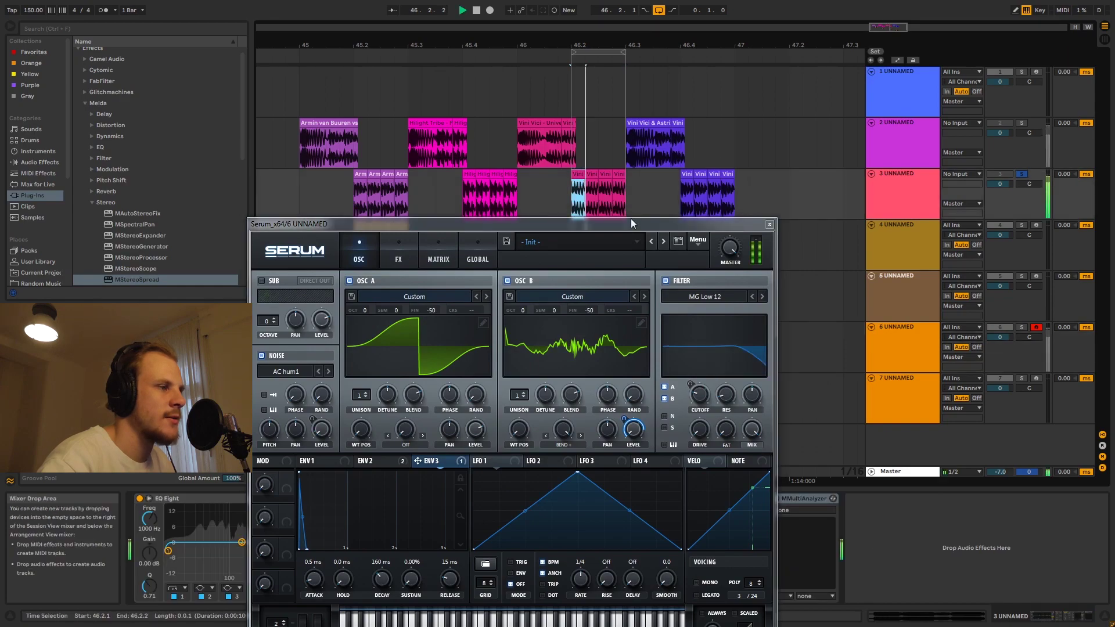
key(space)
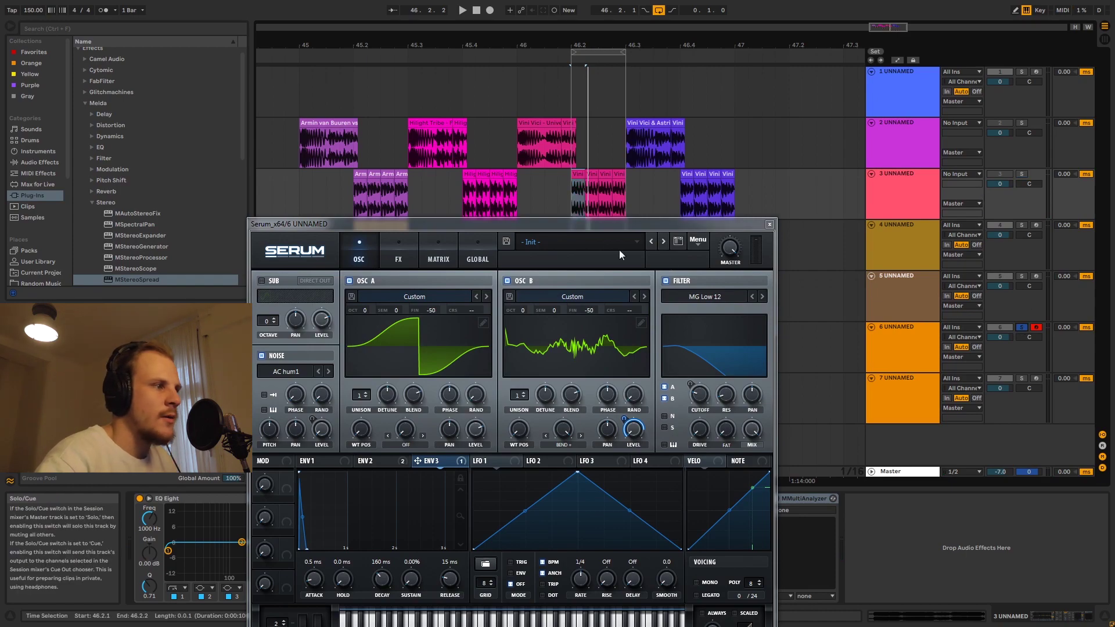
drag(606, 226, 679, 126)
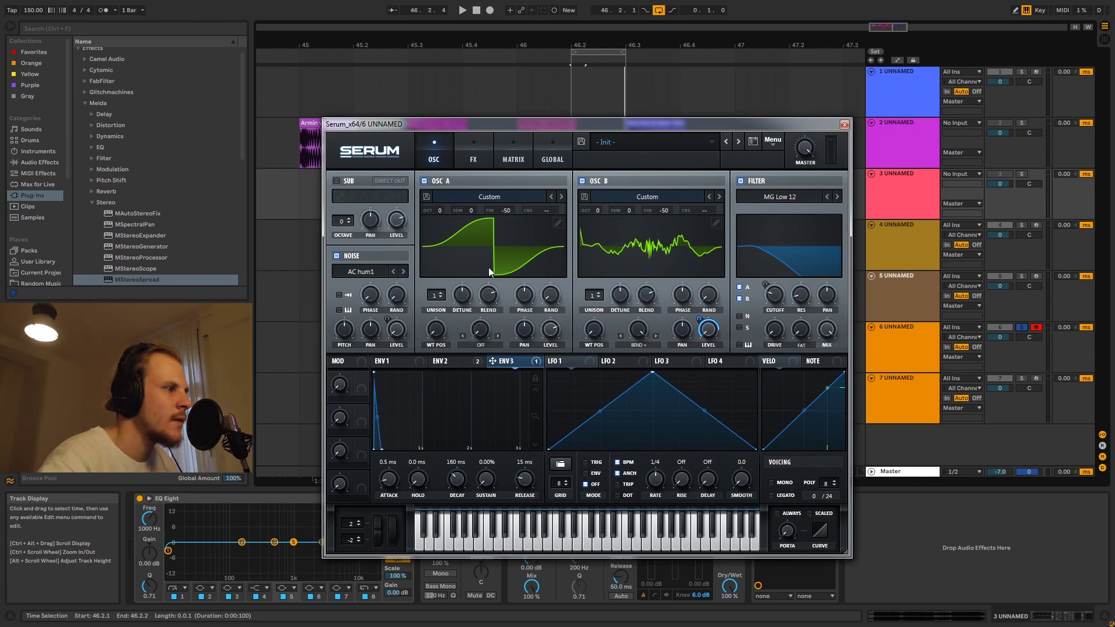
Examine Oscillator A's waveform and harmonic bins in Serum's wavetable editor, then close the editor.
click(556, 224)
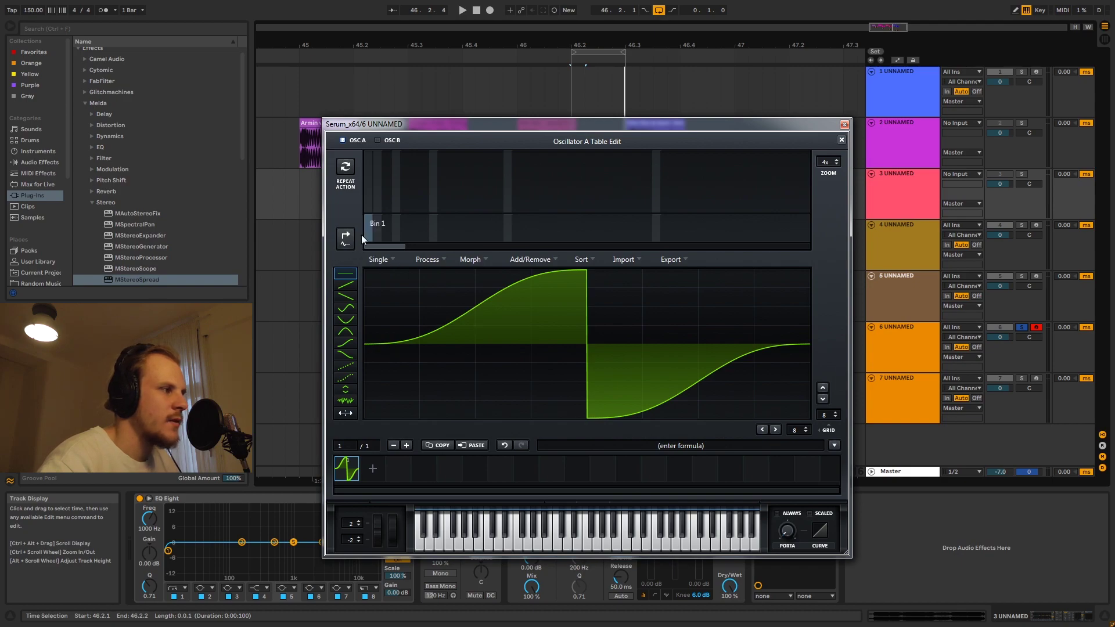
click(345, 238)
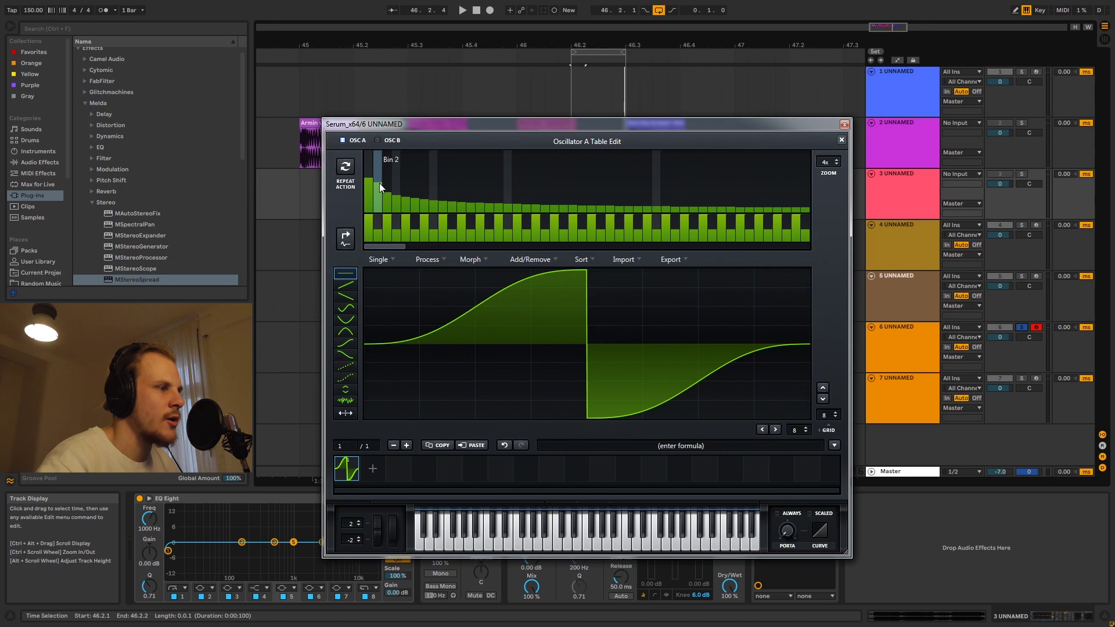
click(841, 140)
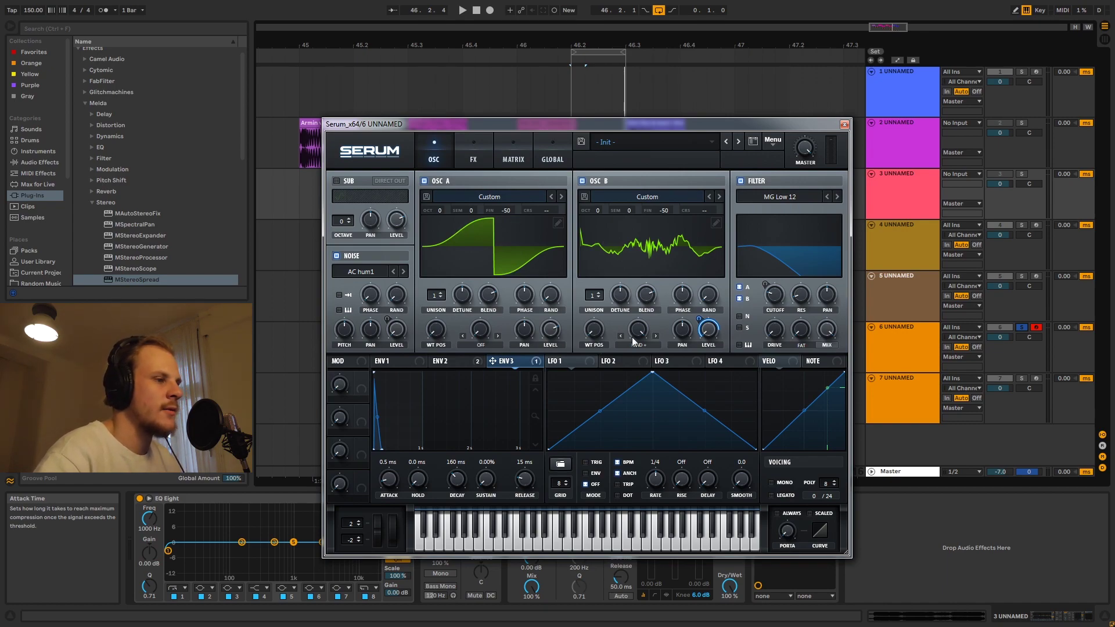
Switch off Oscillator A to audition Oscillator B, and examine Oscillator B's harmonic bins in the wavetable editor.
click(425, 181)
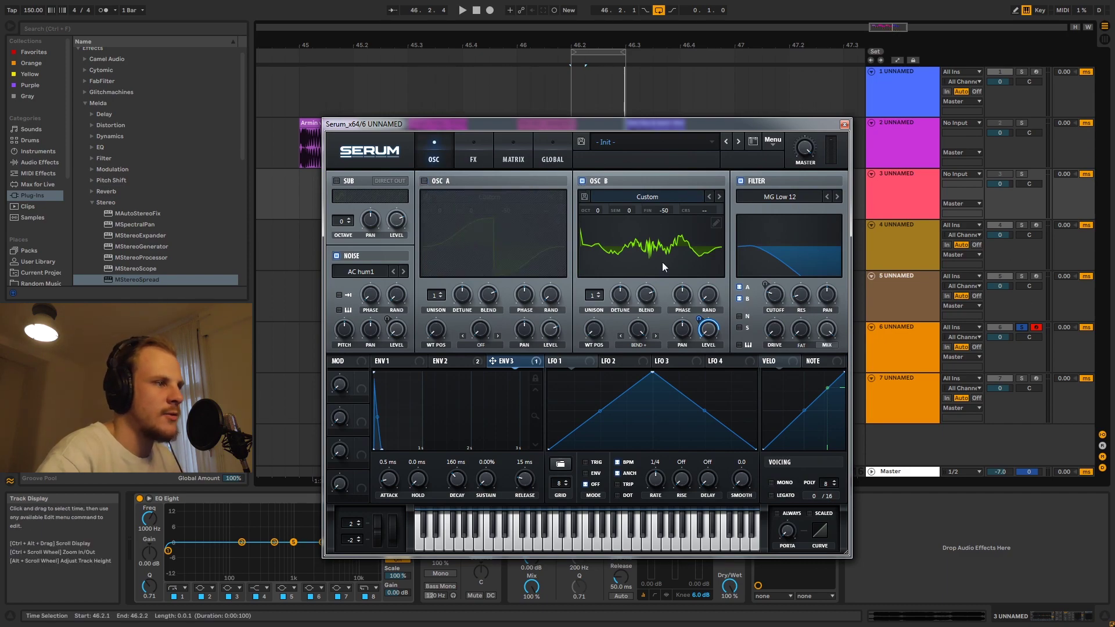
click(336, 256)
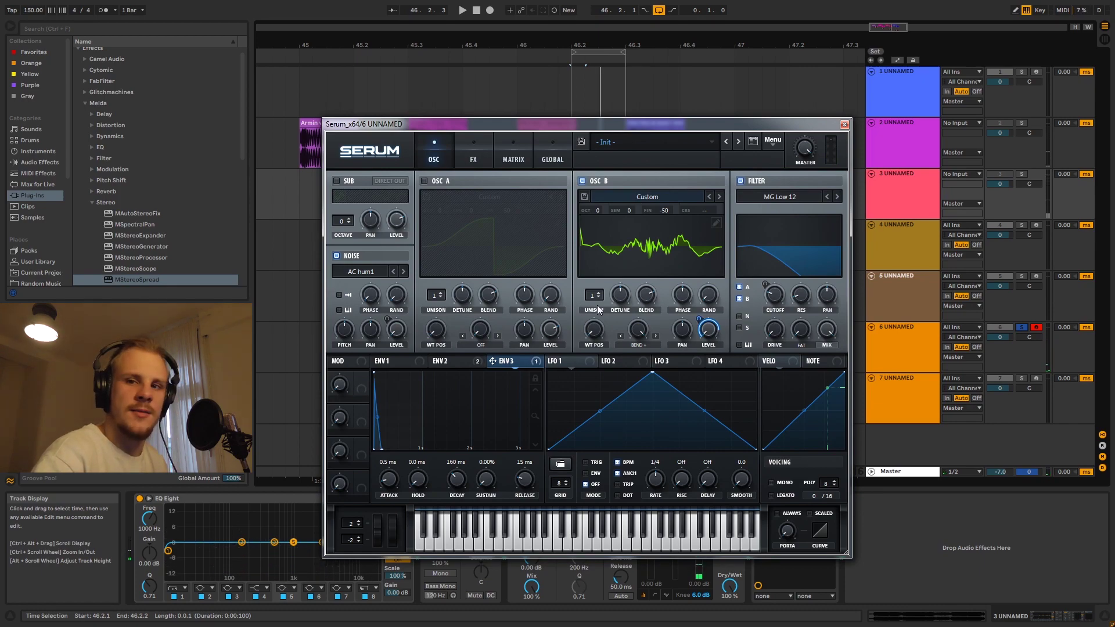
click(715, 226)
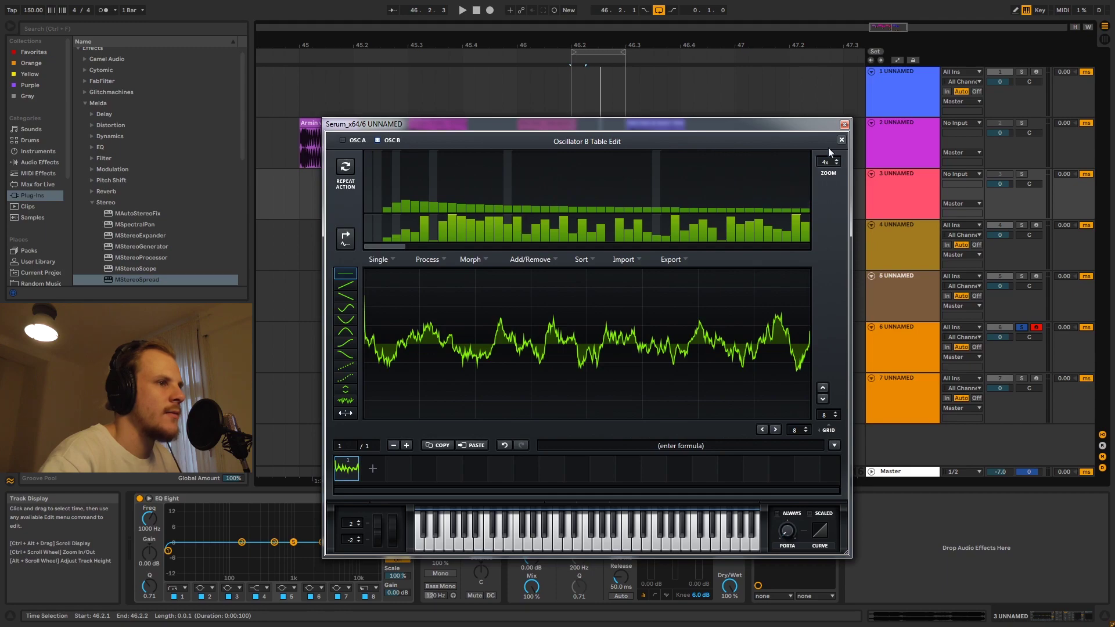
click(840, 140)
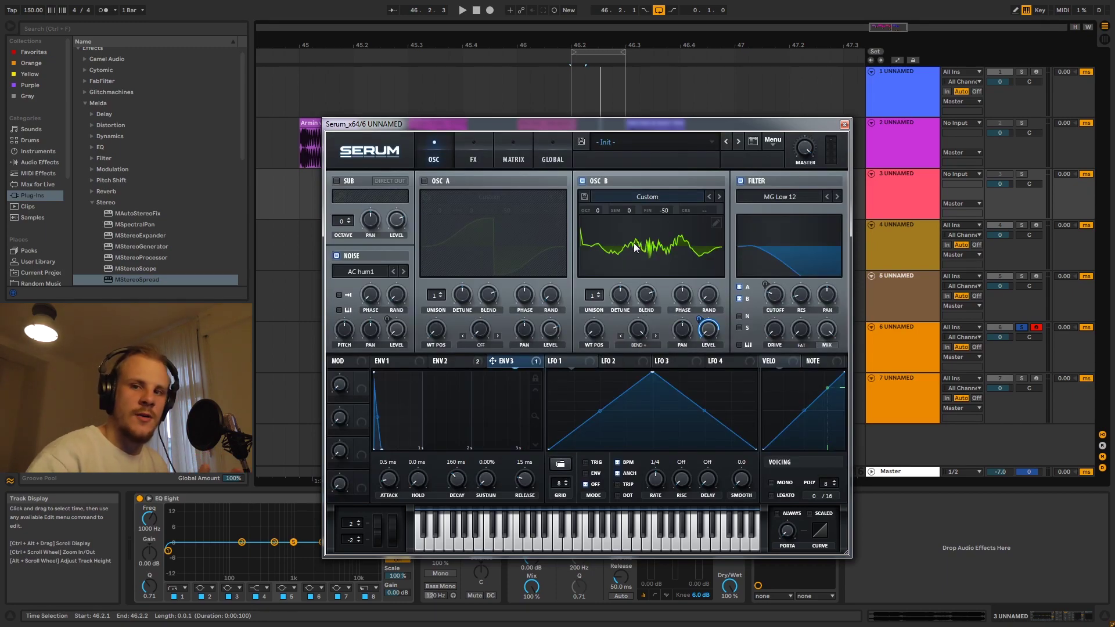
click(714, 223)
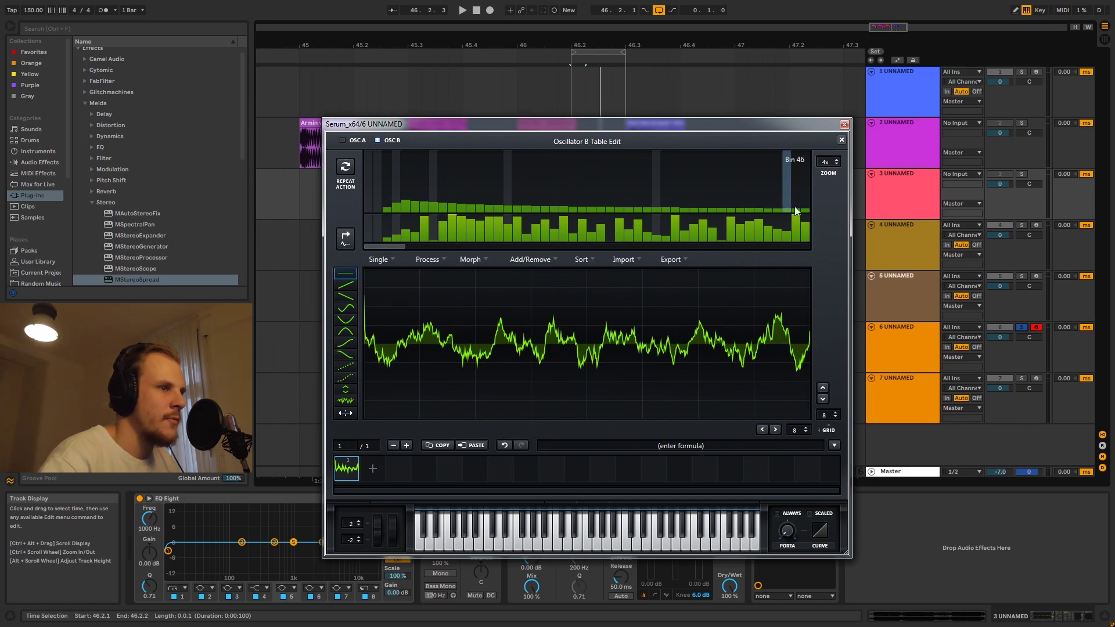
click(841, 139)
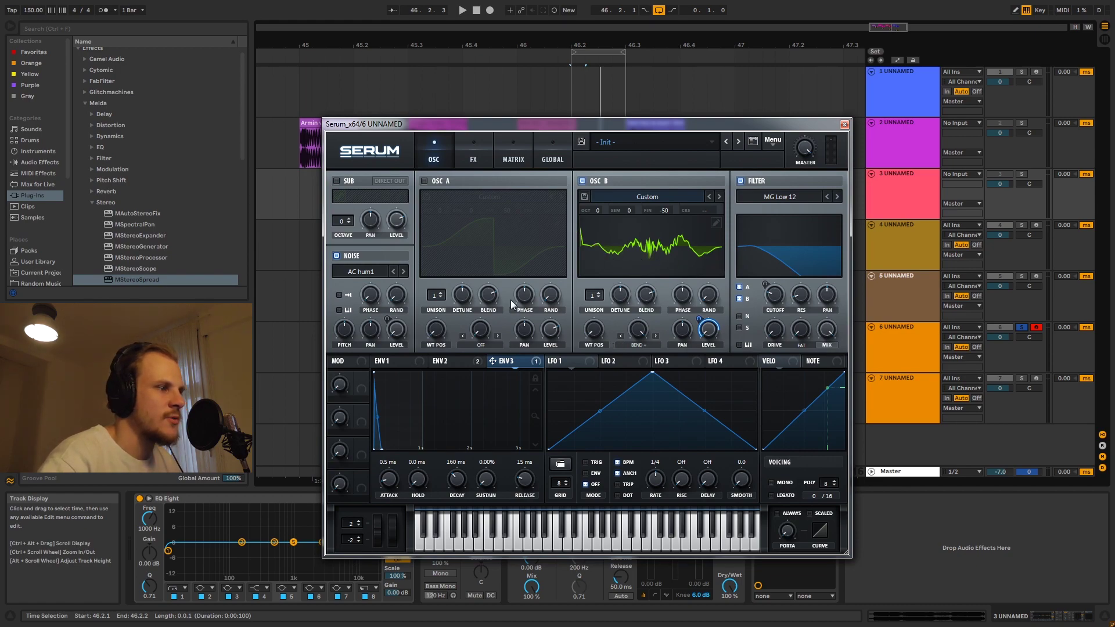
Switch Oscillator A back on and check Serum's effects page before returning to the oscillator page.
click(424, 181)
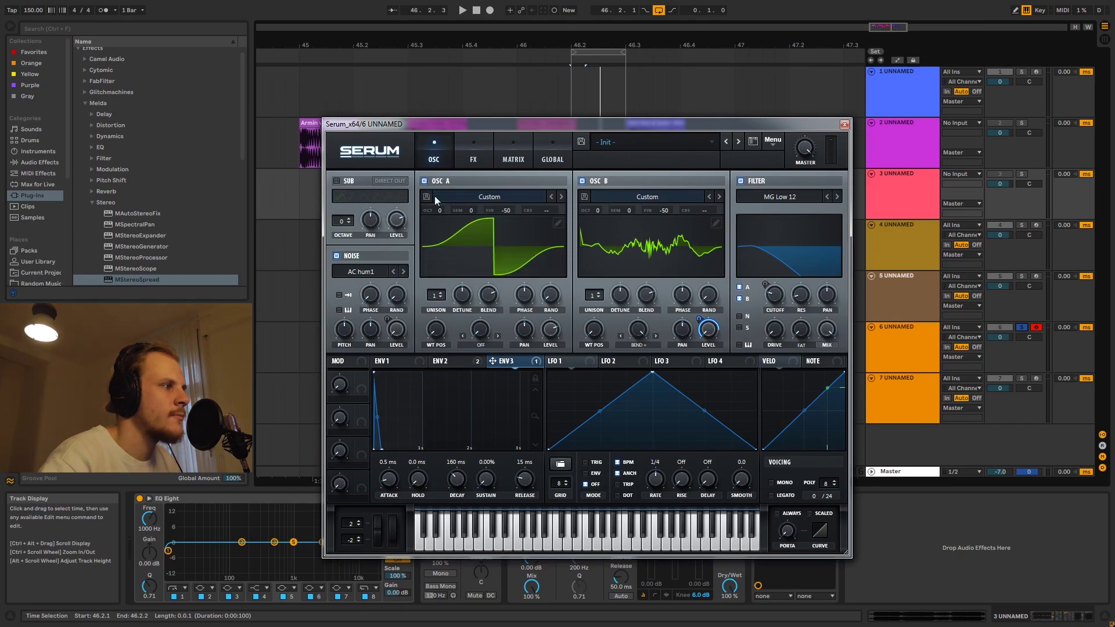
click(473, 161)
click(434, 153)
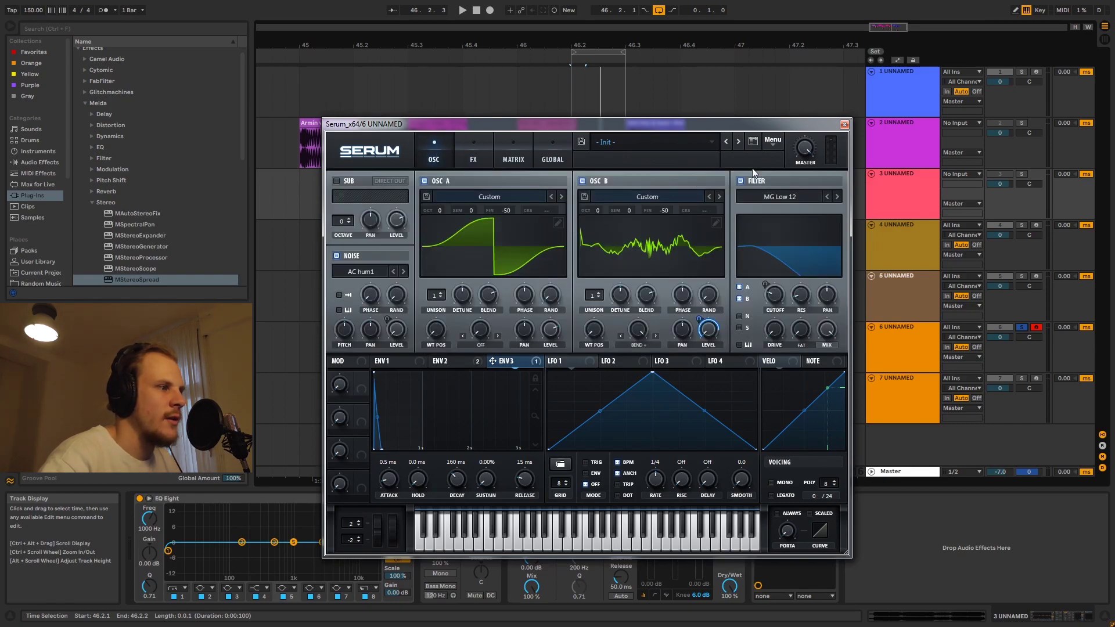
Close Serum and examine track 6's MStereoSpread widening and spectral generator settings, then close the plugin.
click(845, 124)
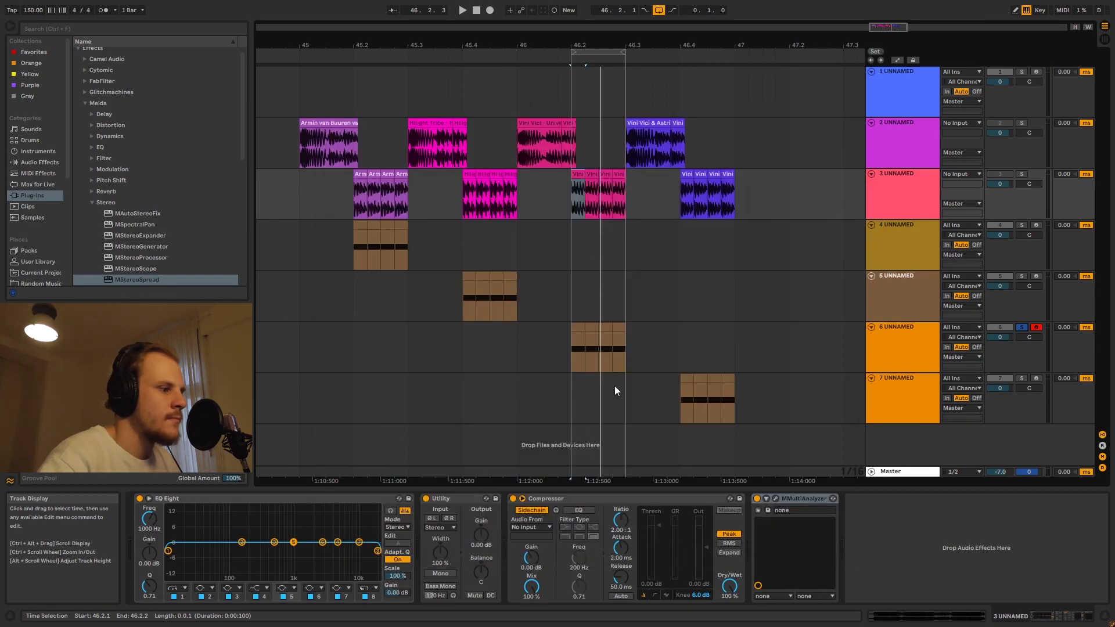
click(891, 344)
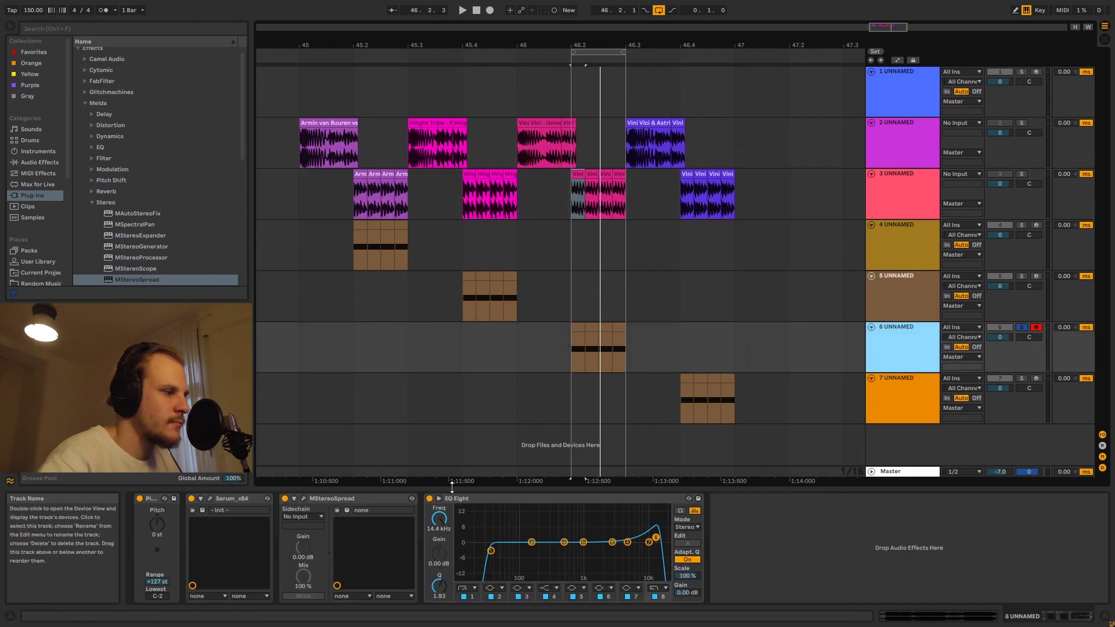
click(304, 499)
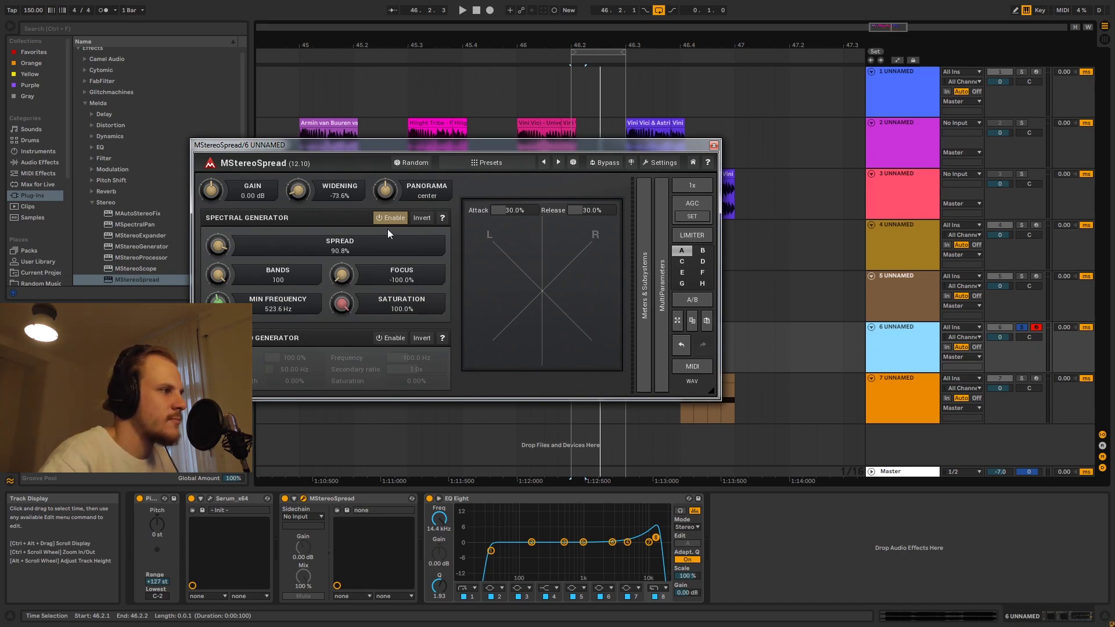
click(714, 145)
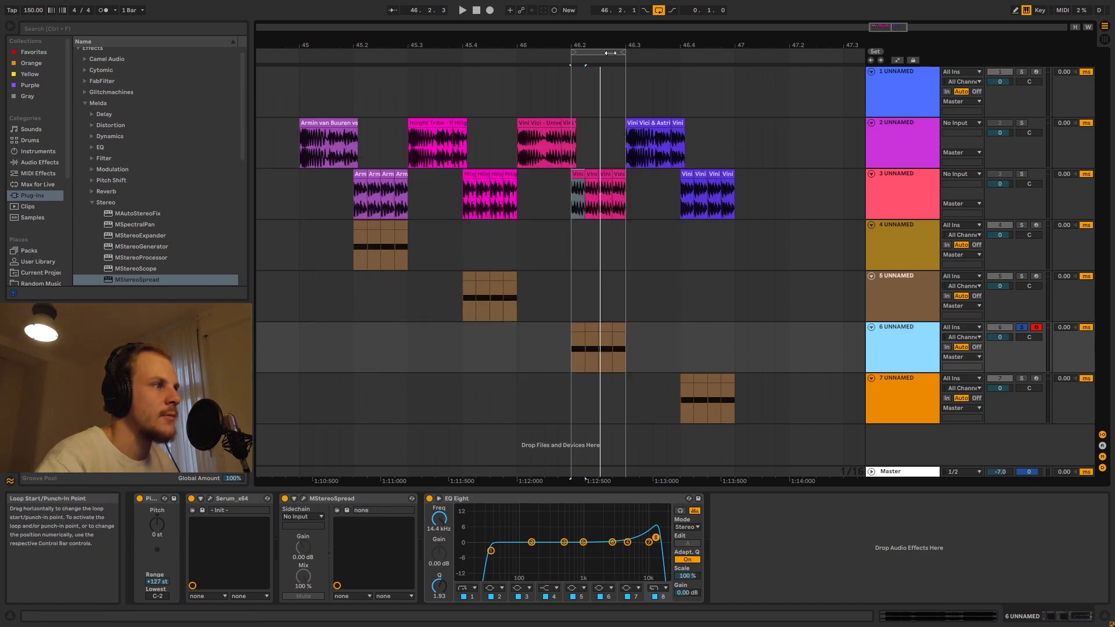
Move the loop to the fourth group of bass slices at 46.4, then solo track 3 and play its first slice as reference.
drag(608, 51, 717, 51)
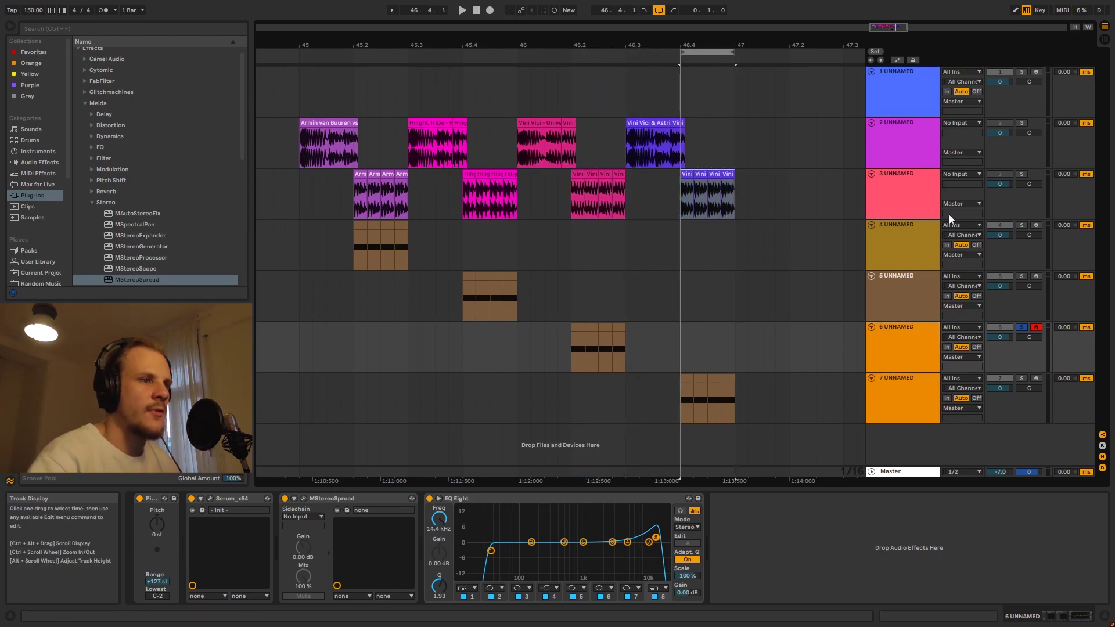
click(901, 191)
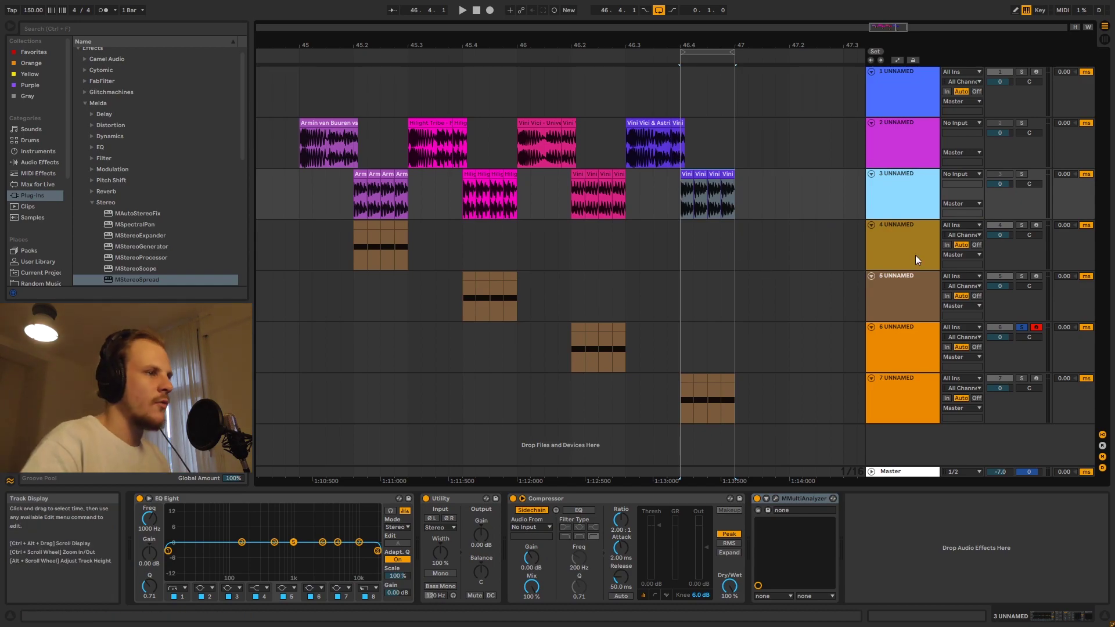
click(1021, 173)
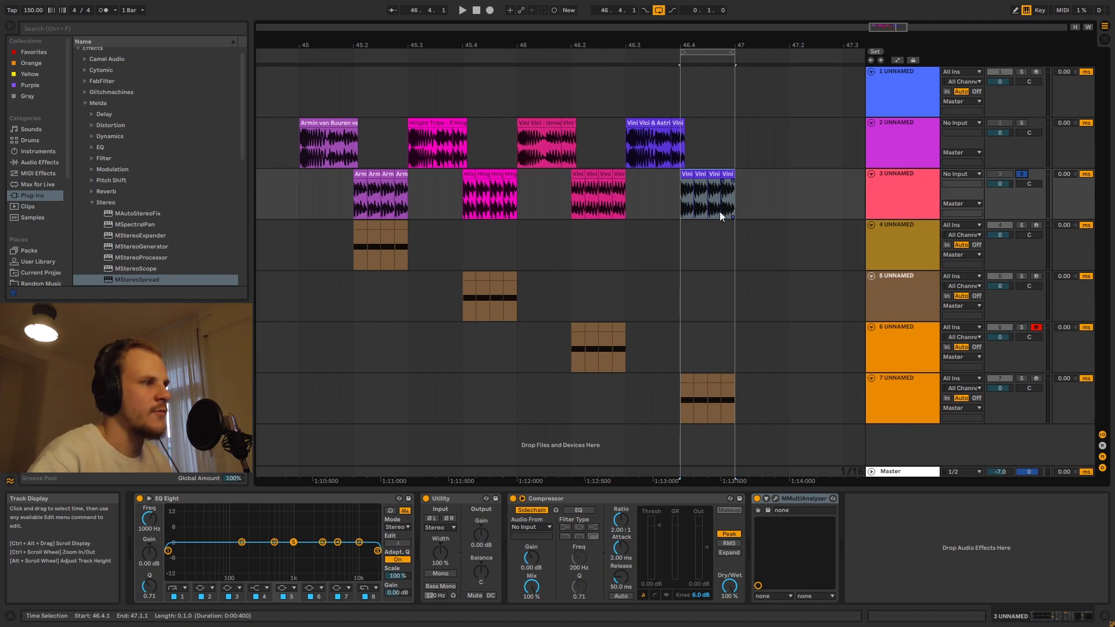
click(687, 201)
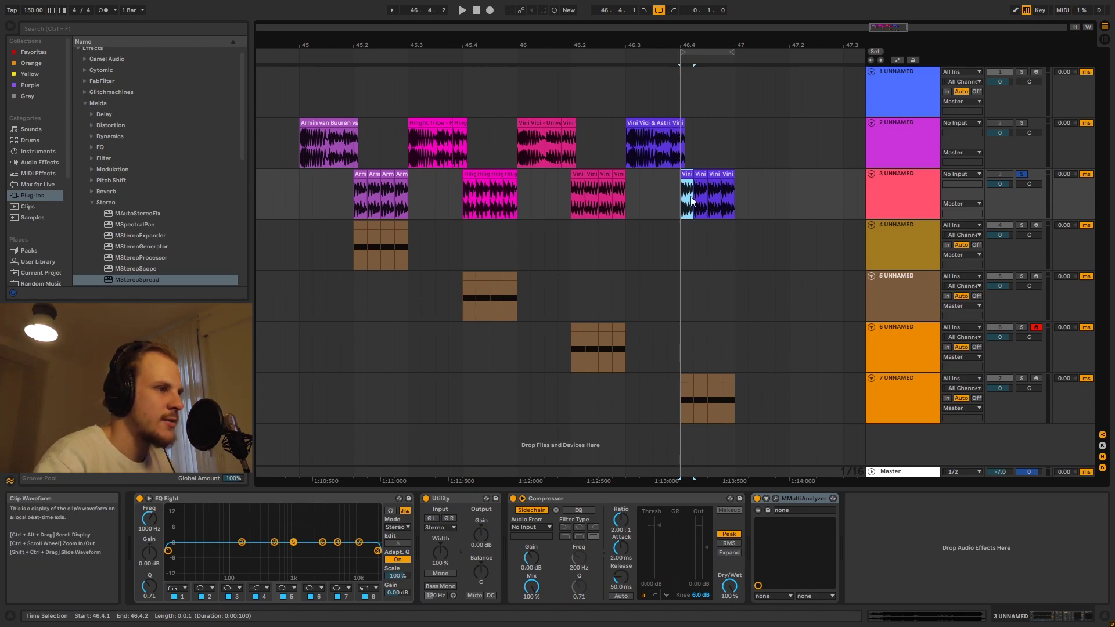
key(space)
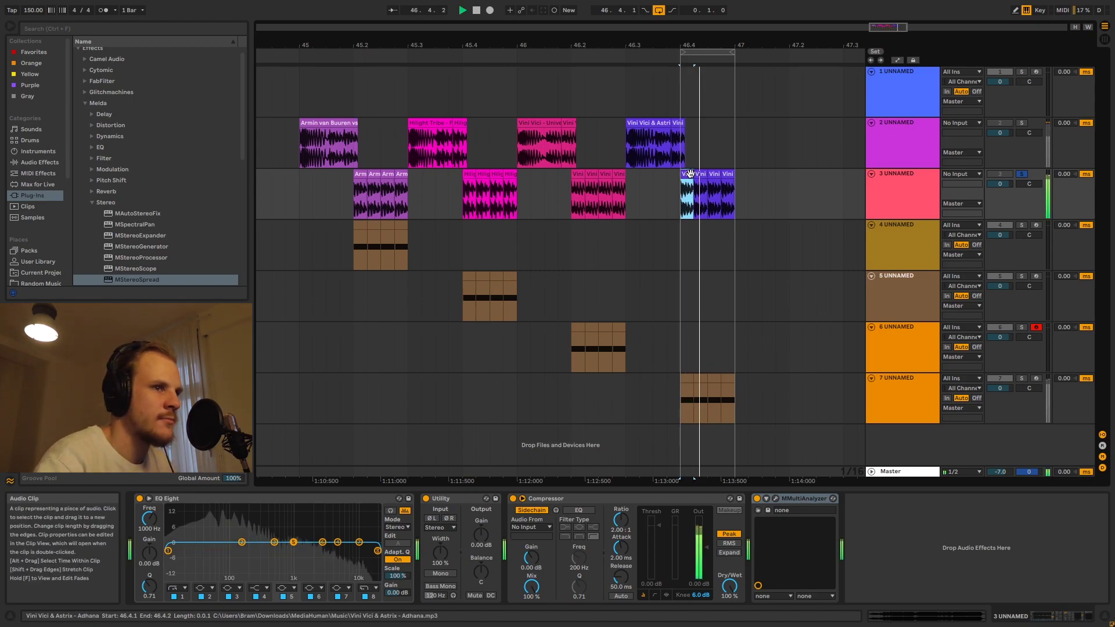
key(space)
Solo track 7 and play its first MIDI clip at 46.4 for comparison with the reference.
click(1021, 378)
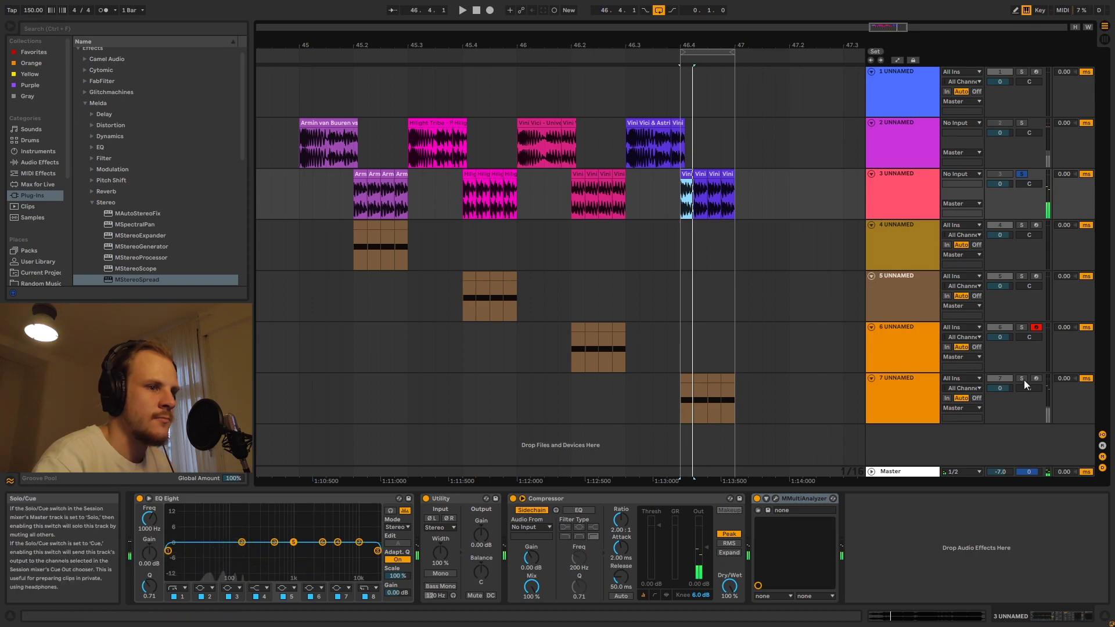
click(893, 392)
click(686, 400)
key(space)
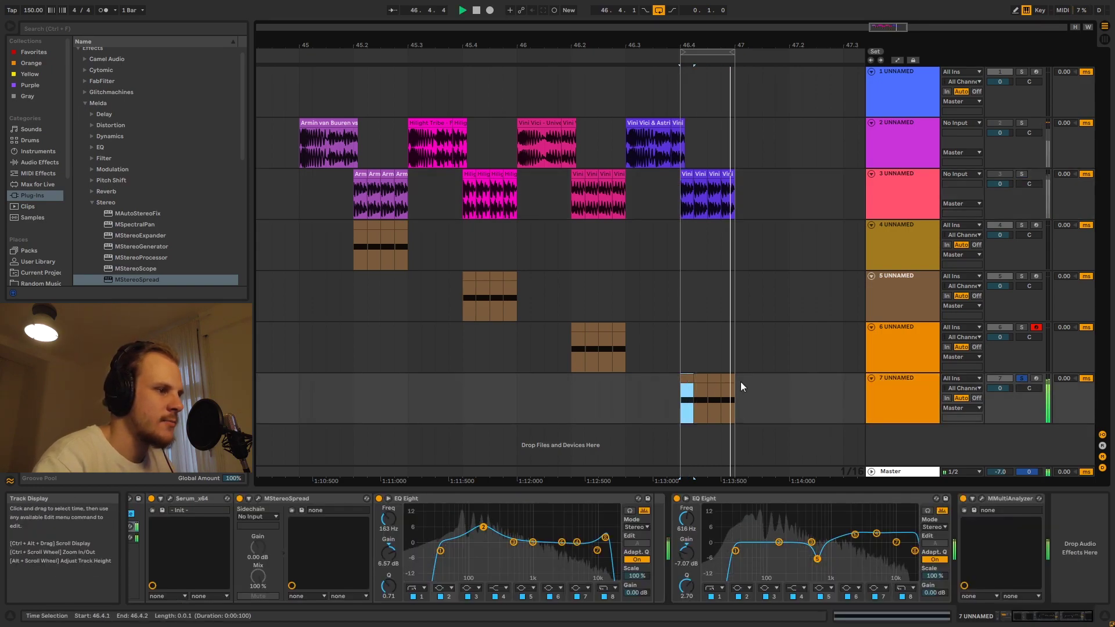
key(space)
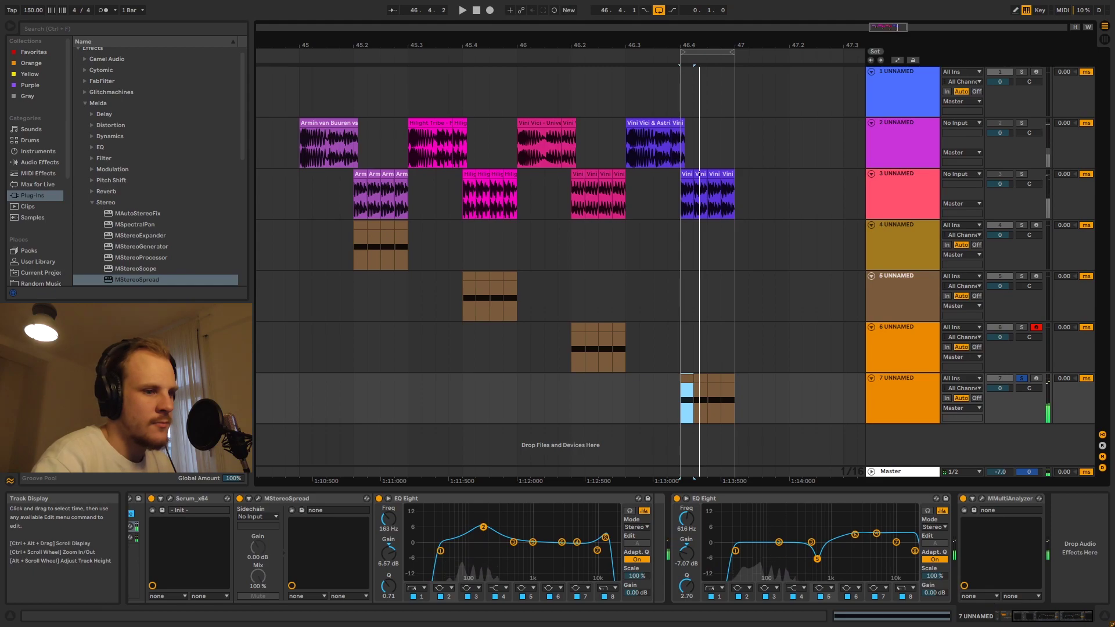
Open Serum from the first chain of track 7's instrument rack and examine its oscillator and effects pages, including Oscillator B's bend modulation.
drag(1044, 616, 1019, 616)
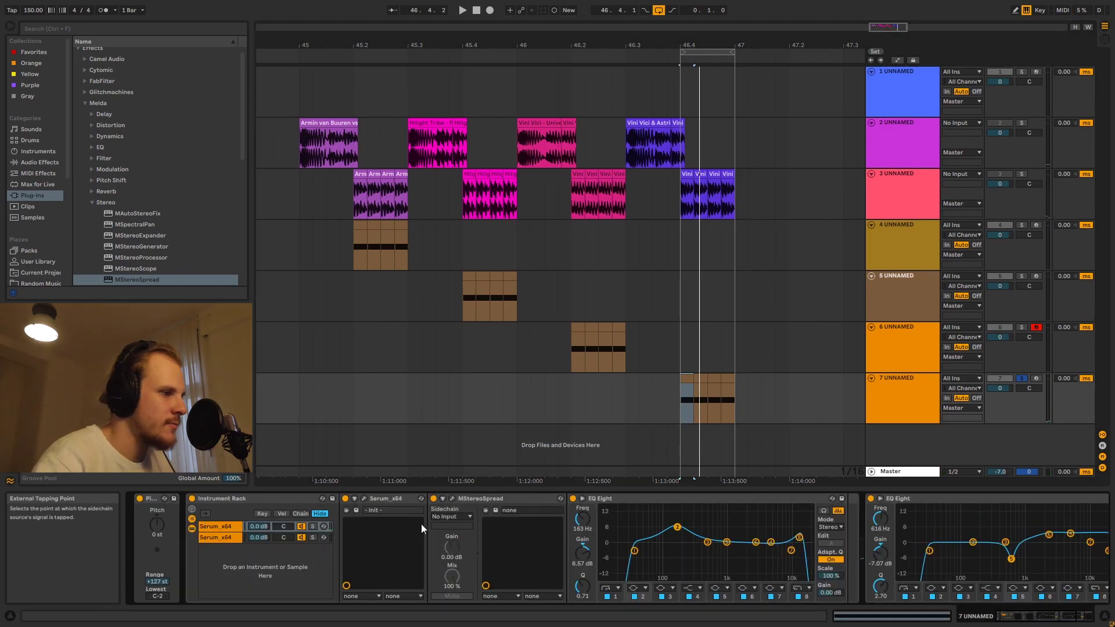
click(229, 527)
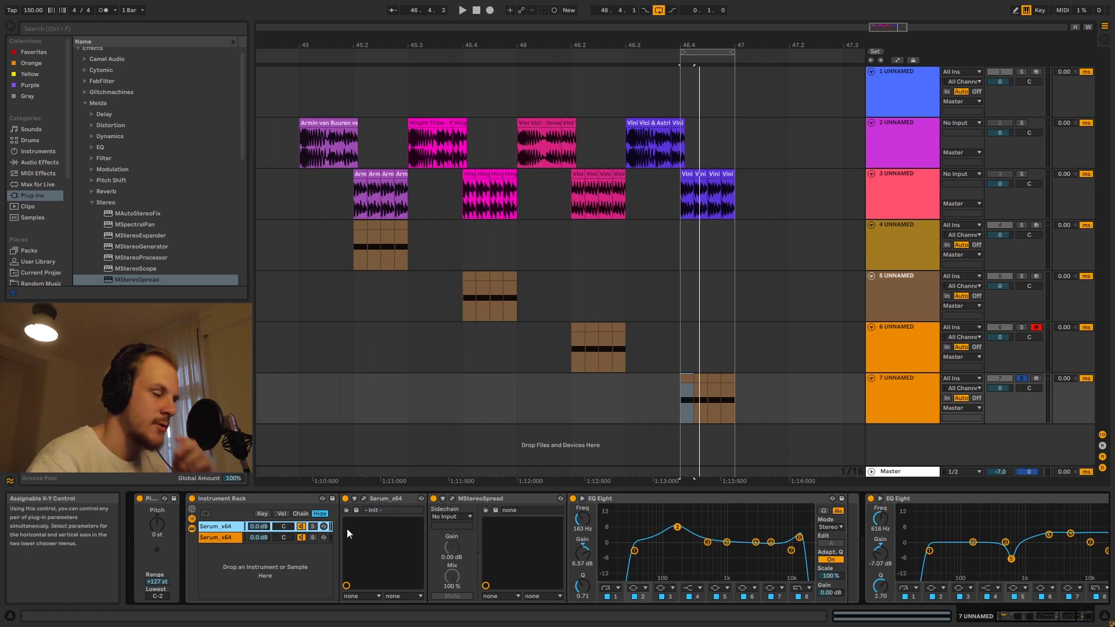
click(364, 500)
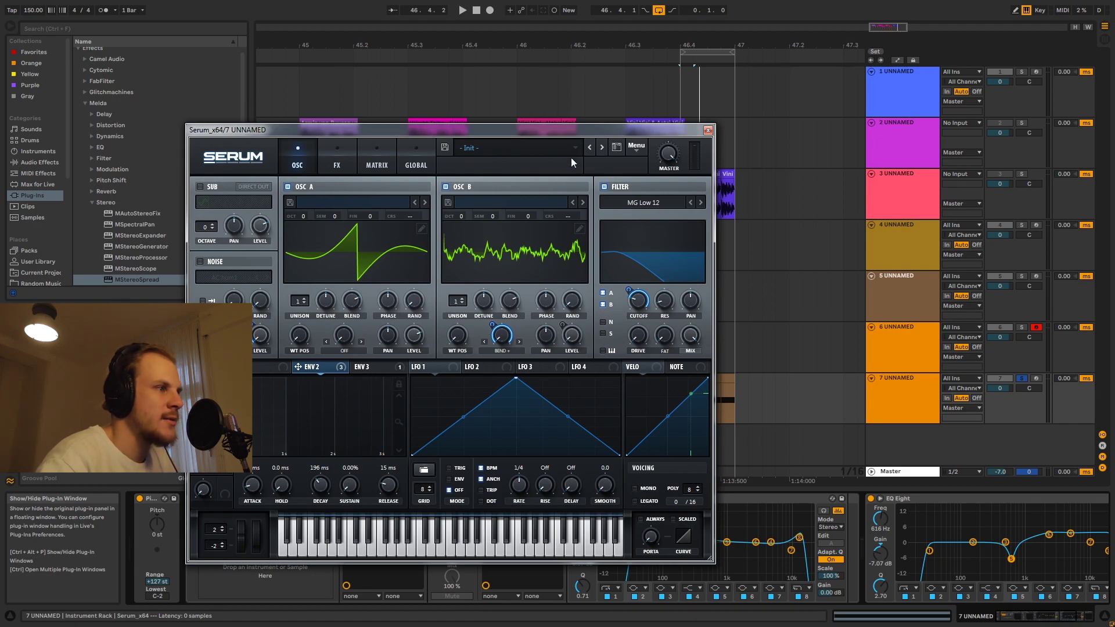
click(877, 344)
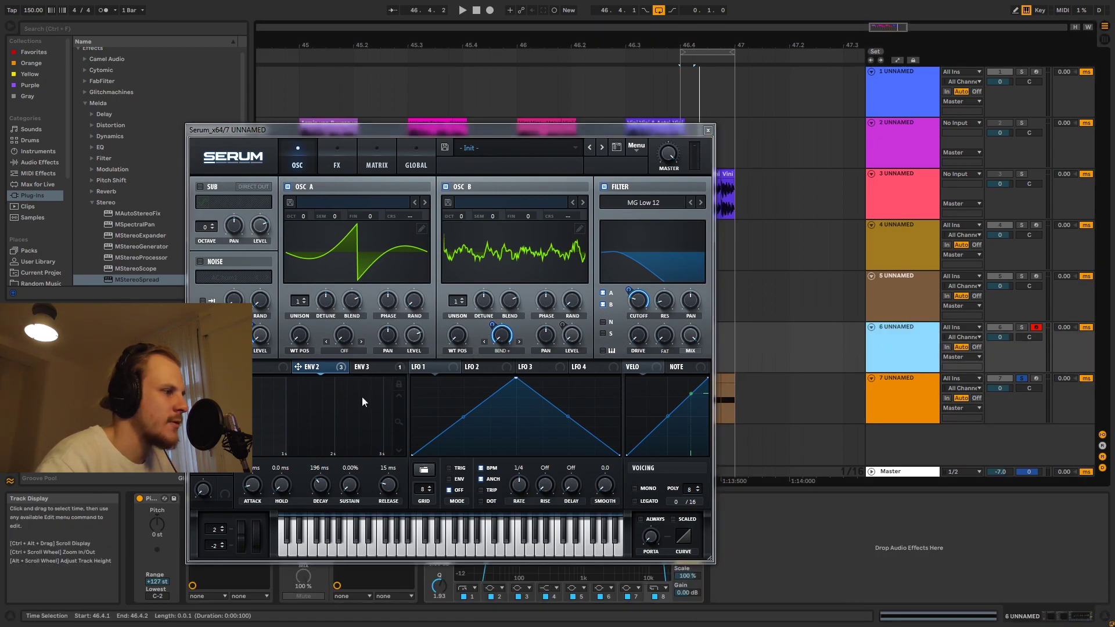
click(876, 403)
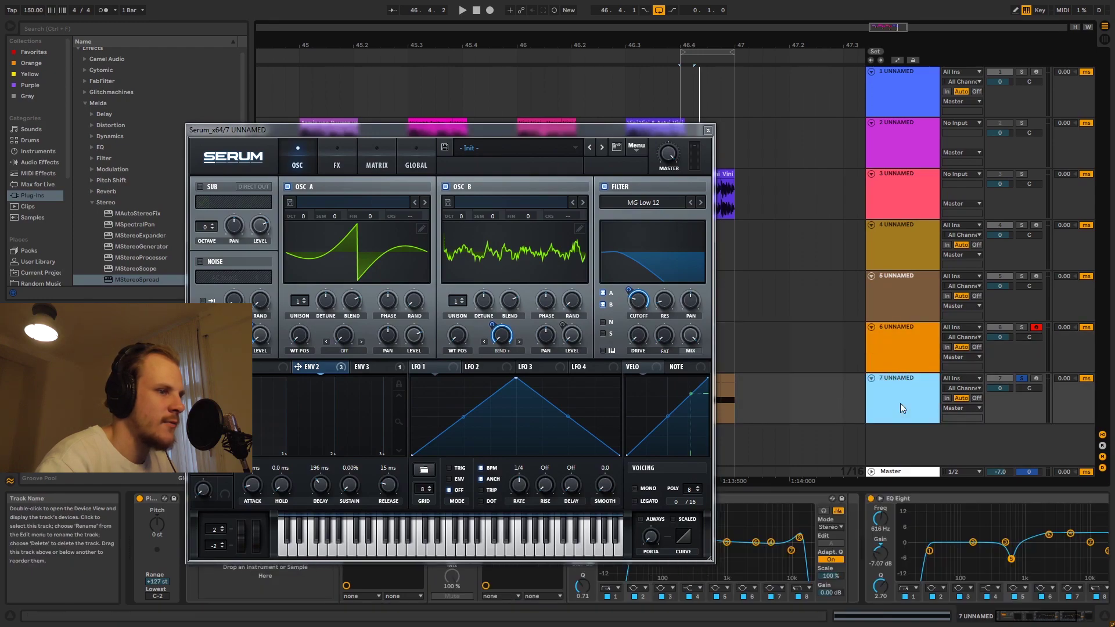
click(351, 165)
click(305, 154)
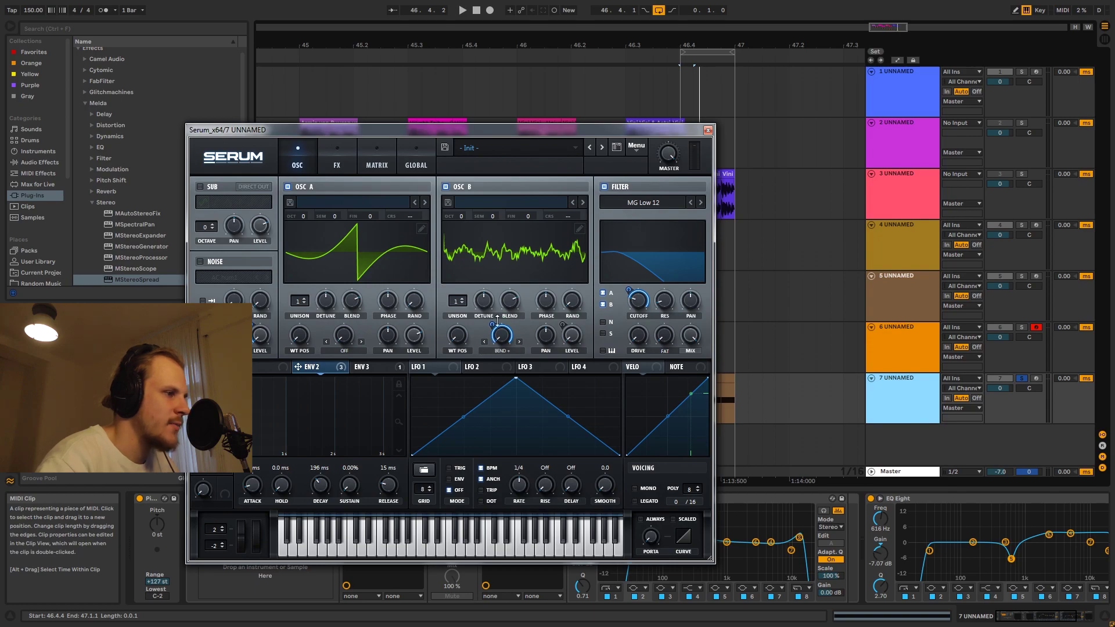
drag(503, 339, 497, 468)
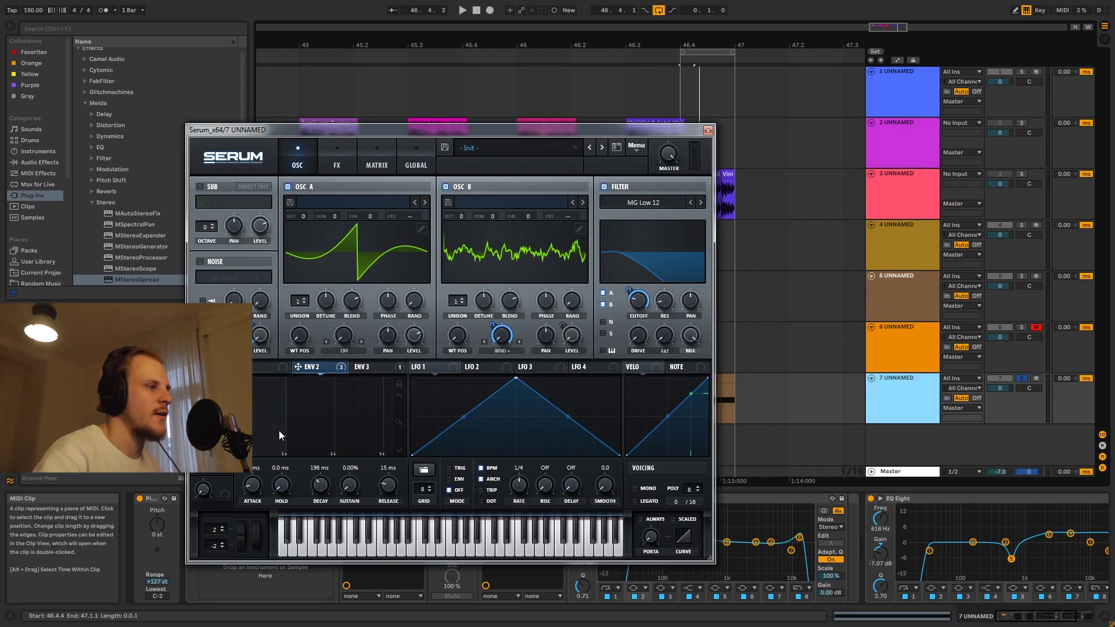
Examine Oscillator A's waveform and harmonic bins in the first chain's wavetable editor, then close the editor and Serum.
click(421, 229)
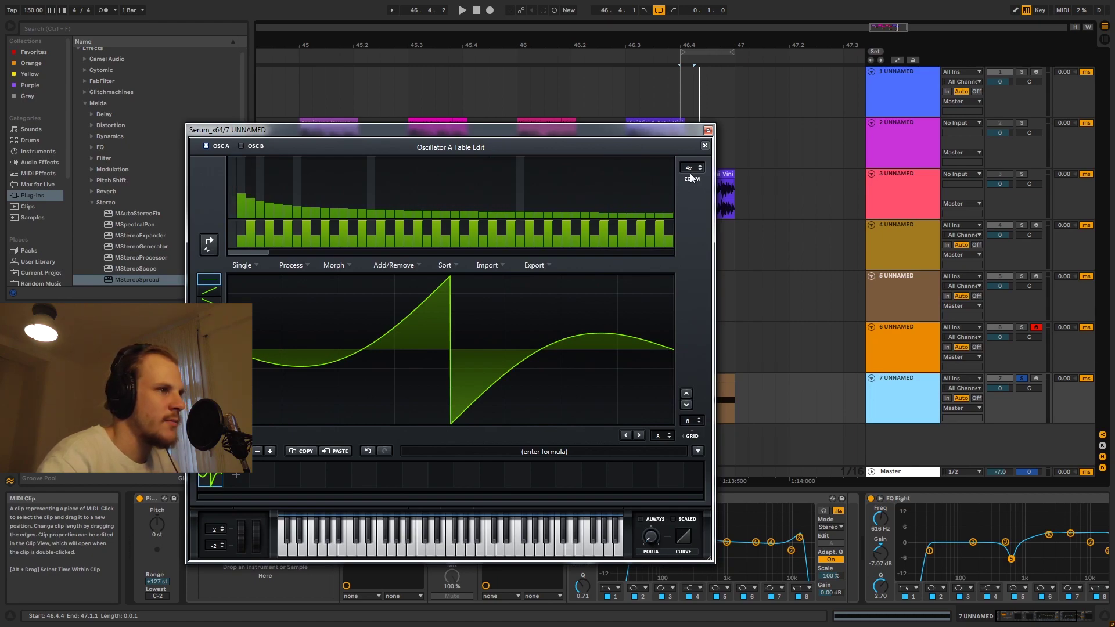
click(704, 146)
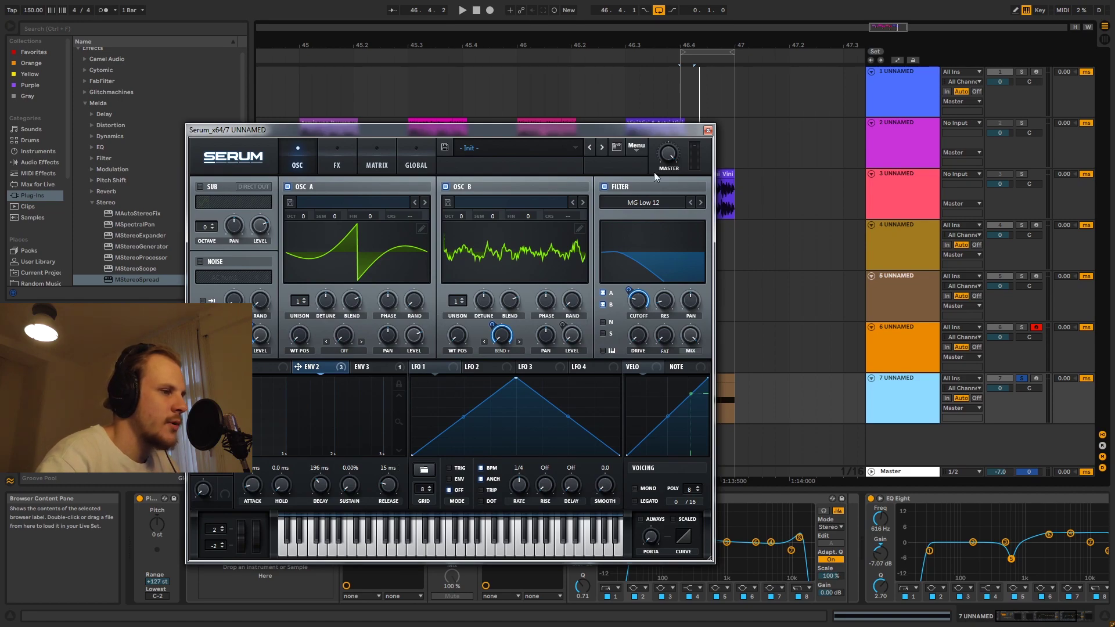
click(708, 130)
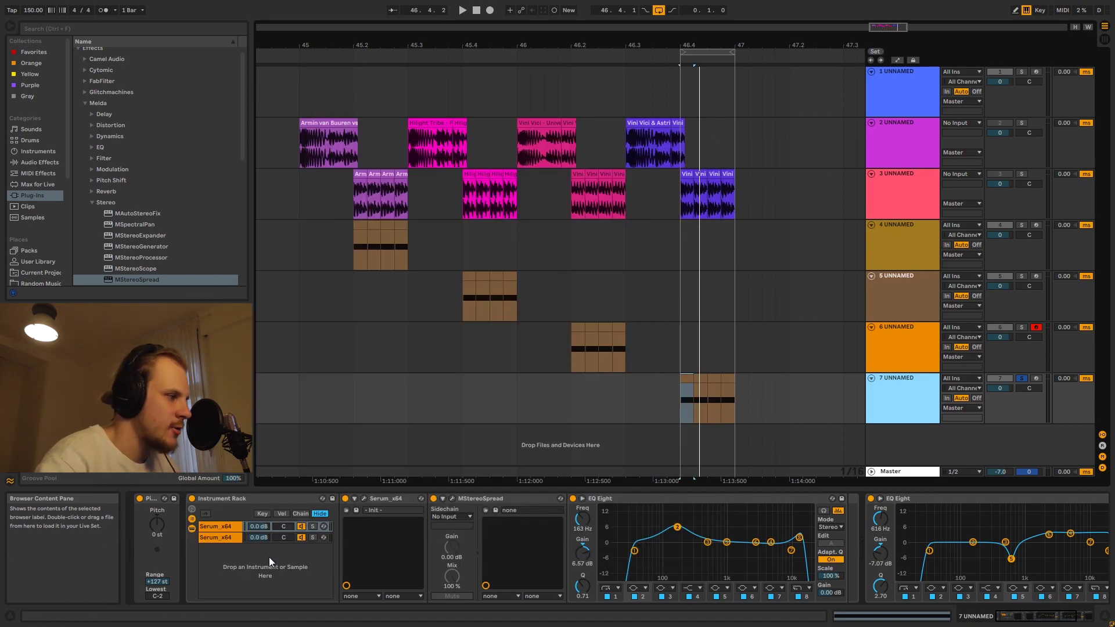
Examine Serum's oscillator settings in the second chain of track 7's instrument rack, then close it.
click(223, 540)
click(363, 498)
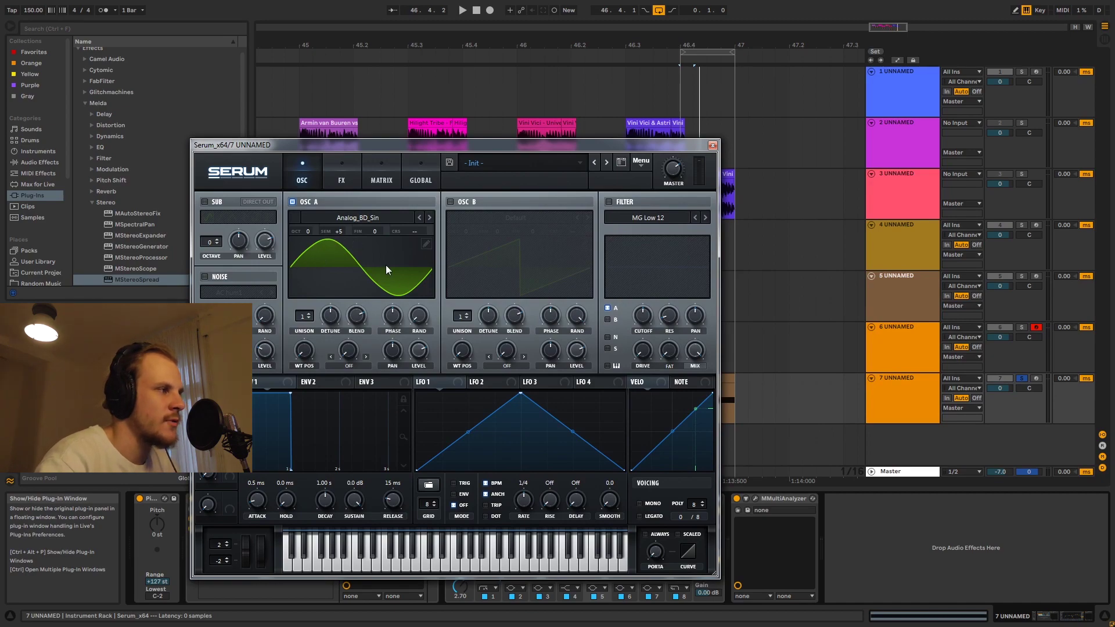
click(712, 146)
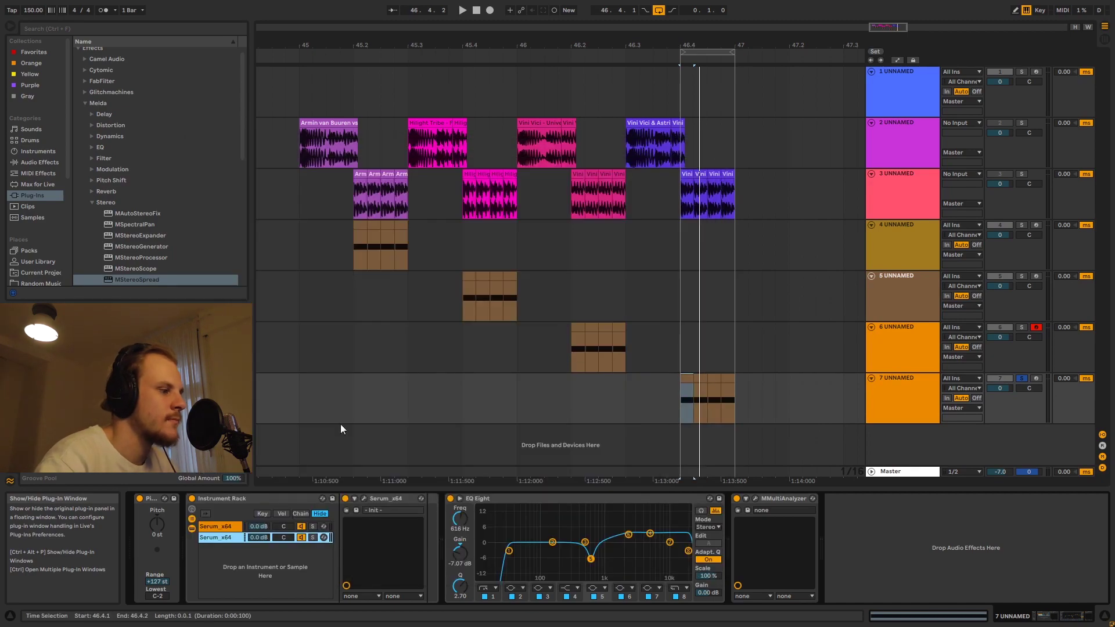
Return to the rack's first chain, recheck its Serum settings, and examine its MStereoSpread settings before closing both plugins.
click(227, 525)
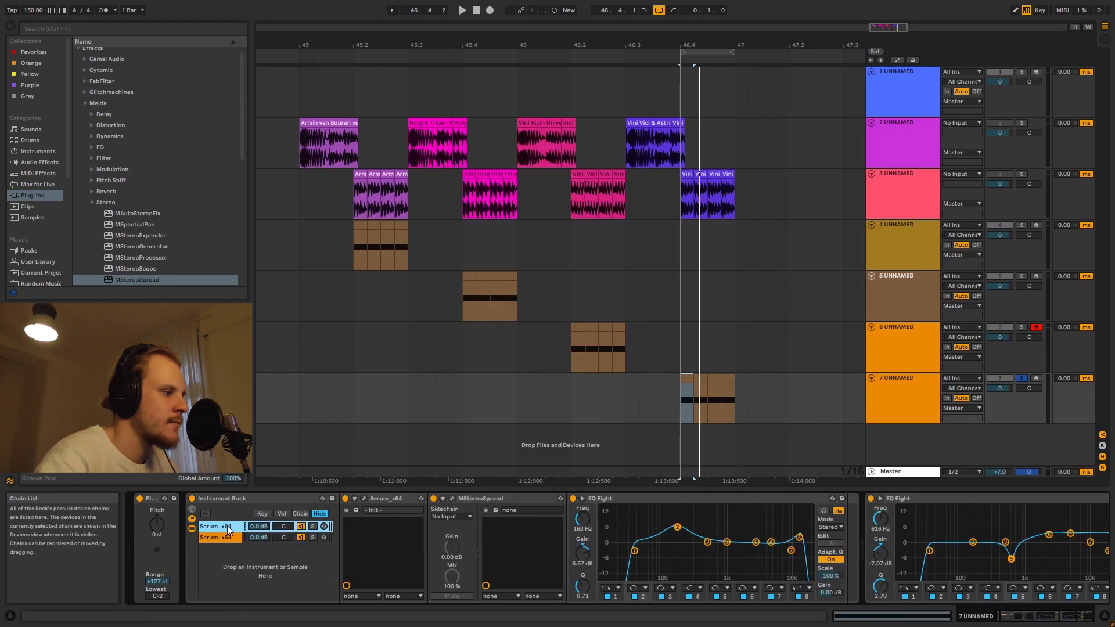
click(363, 498)
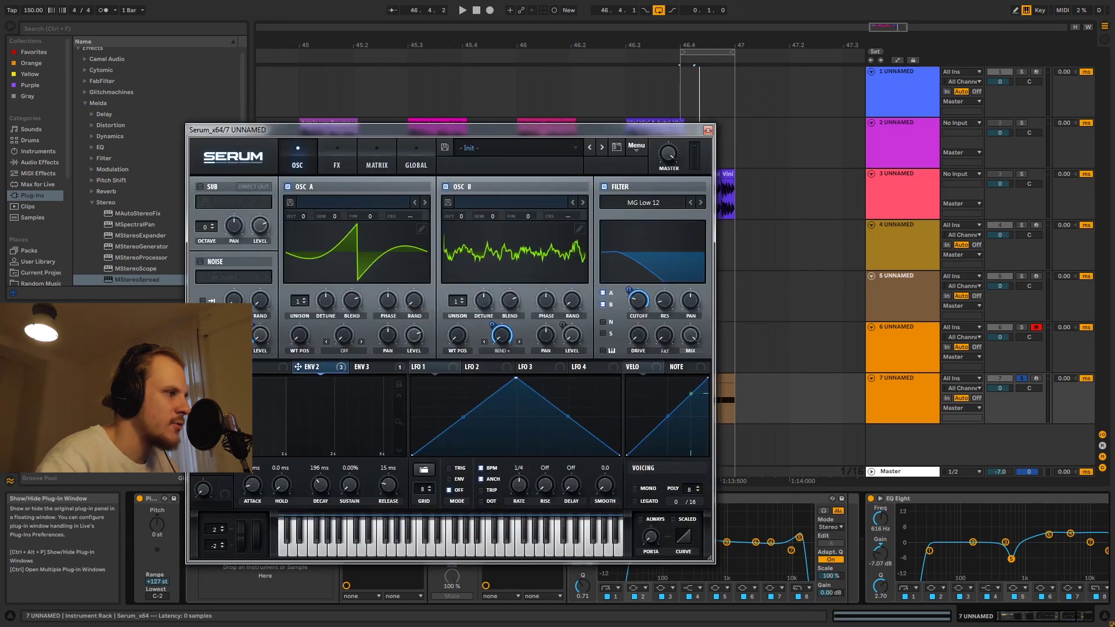
click(708, 133)
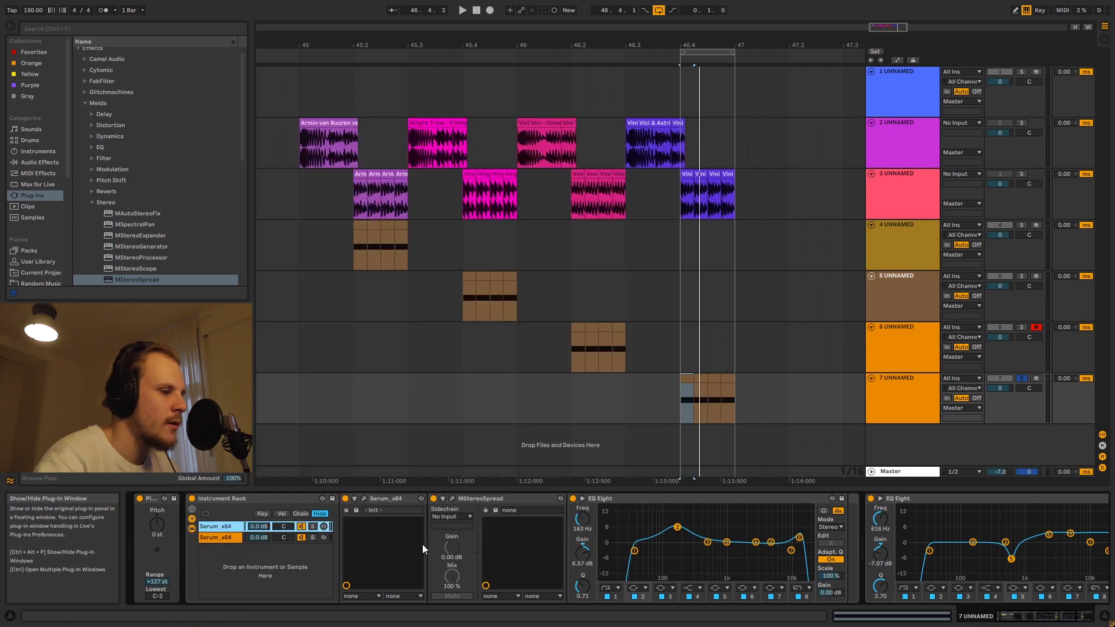
click(452, 499)
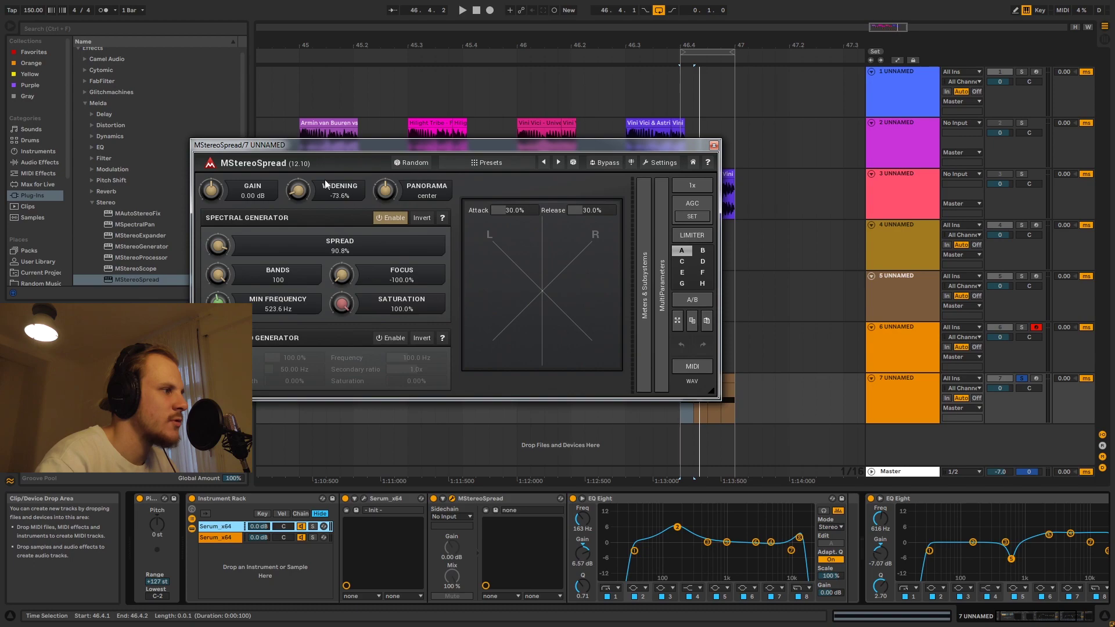
click(714, 145)
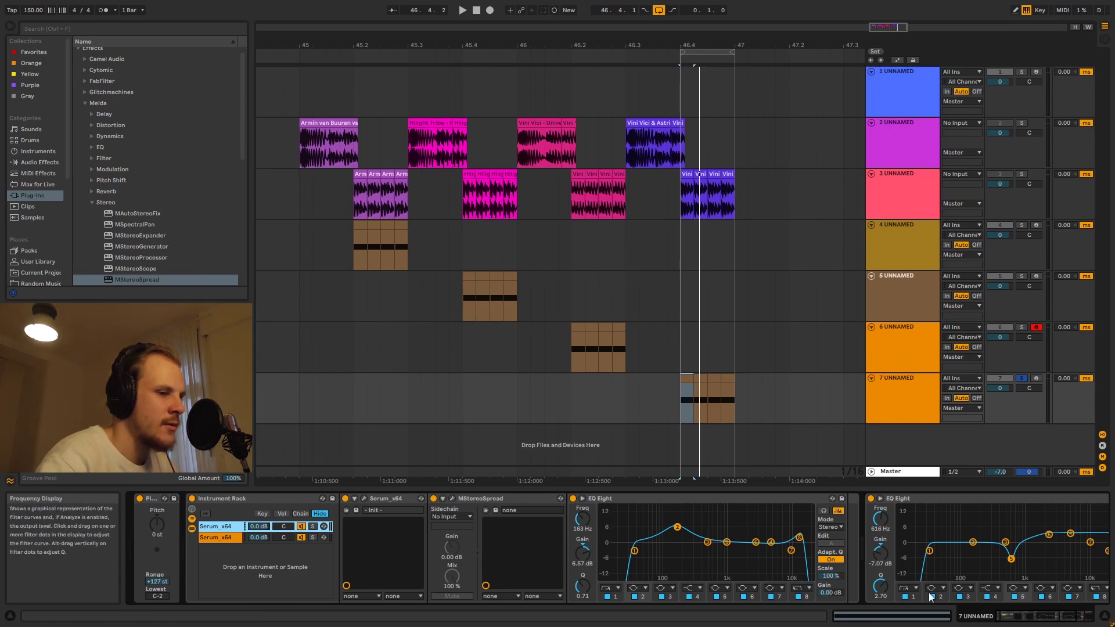
Open track 7's MMultiAnalyzer, keep the EQ controls in view, and play the bass to examine its spectrum against the reference.
drag(1023, 615, 1039, 616)
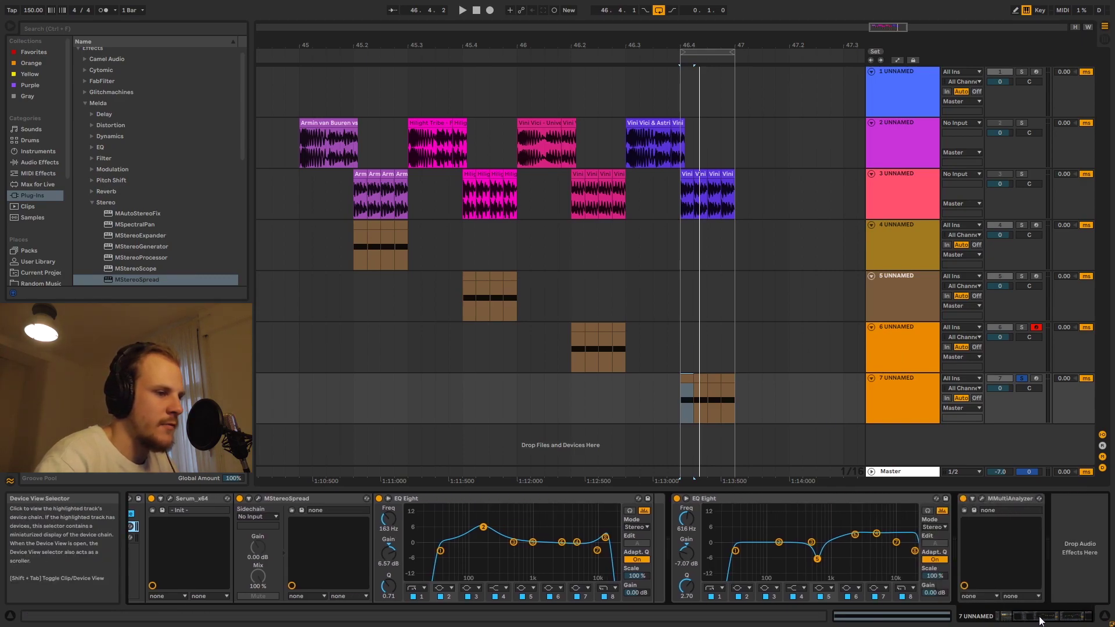
click(981, 500)
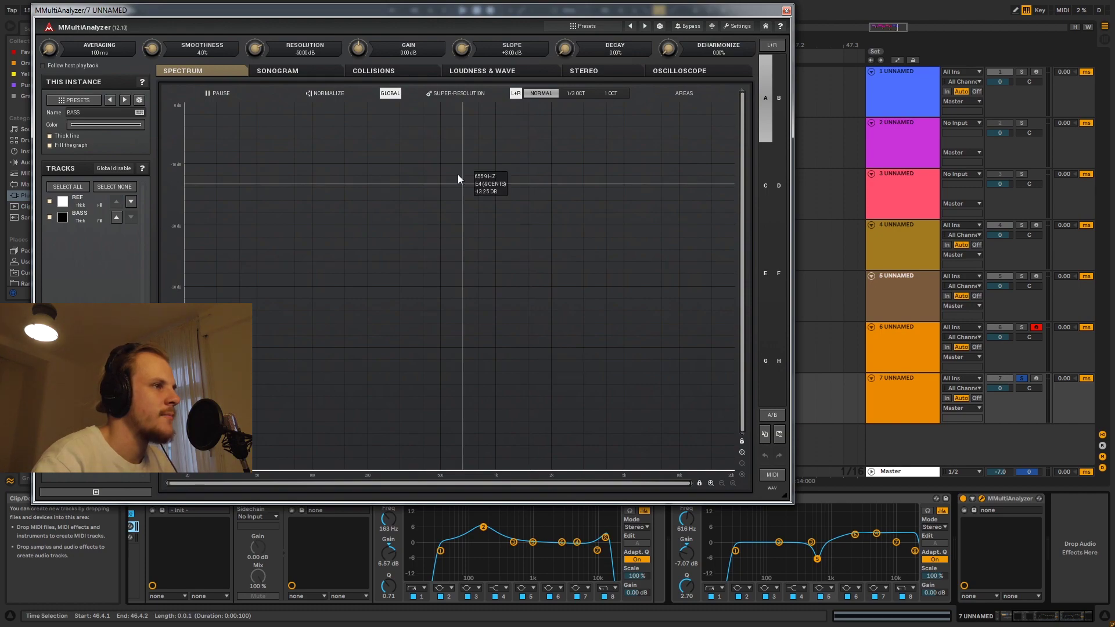
drag(349, 12, 580, 29)
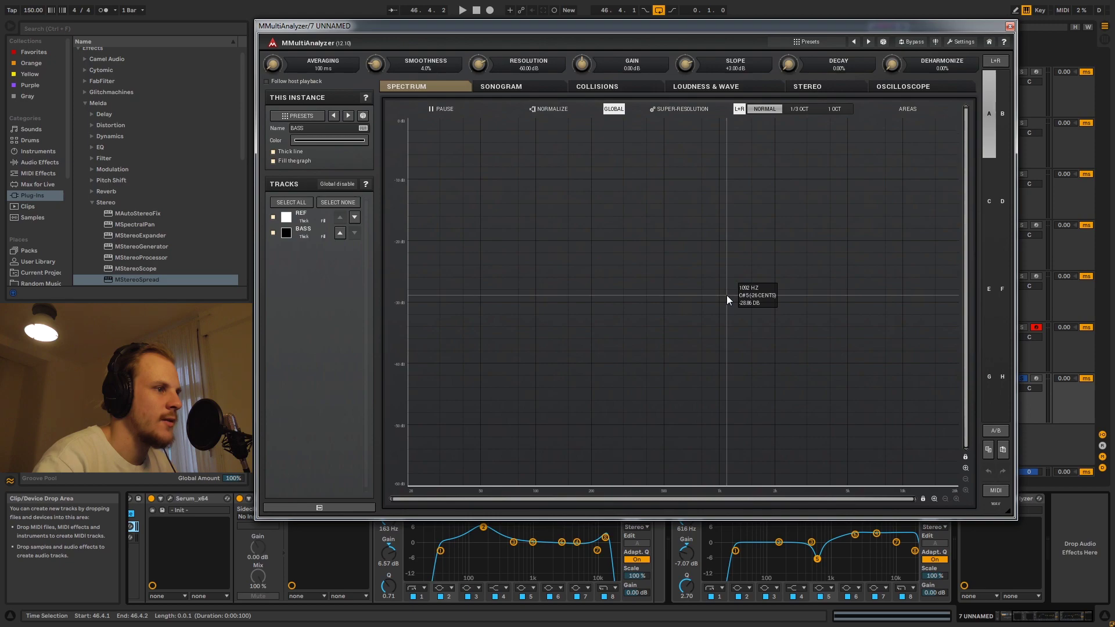
key(space)
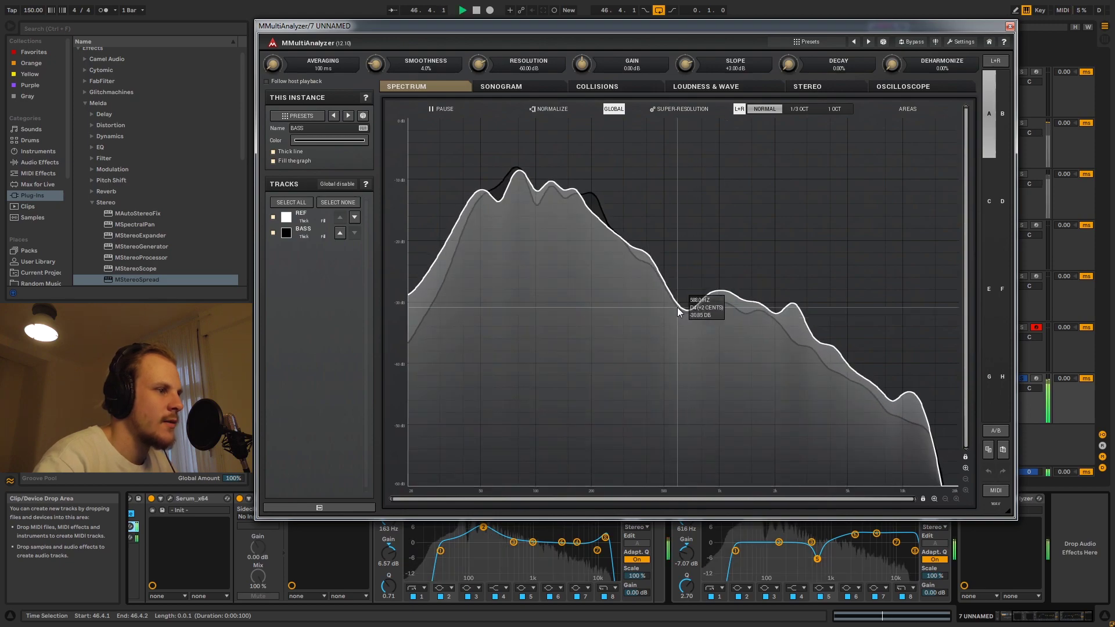
key(space)
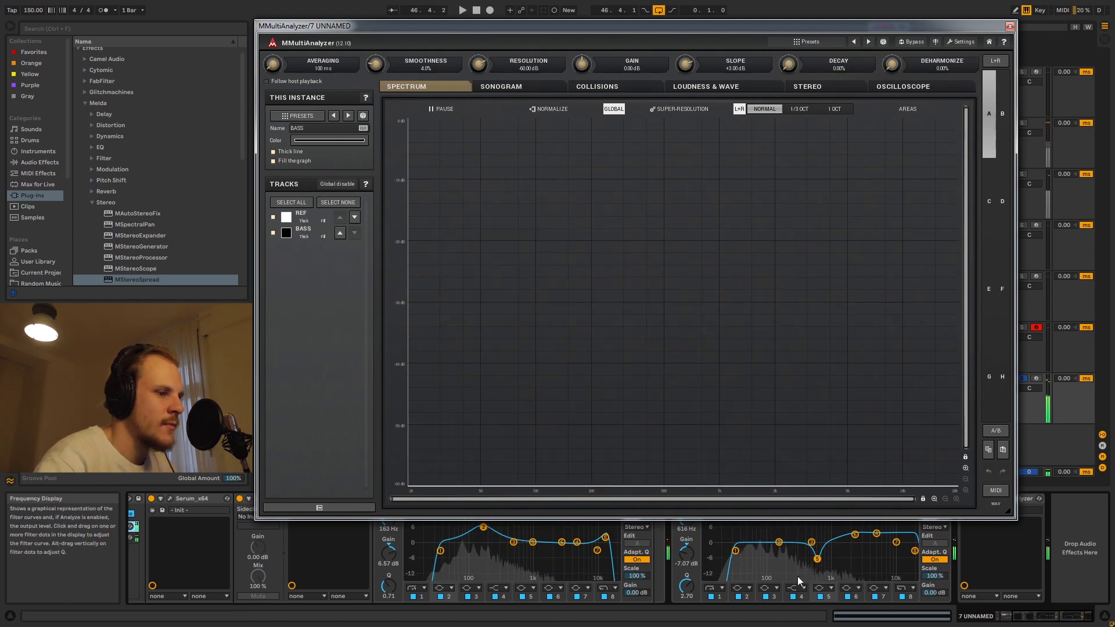
Compare the bass spectrum with the second EQ Eight's band 5 off and on again, then close the analyzer.
click(820, 597)
key(space)
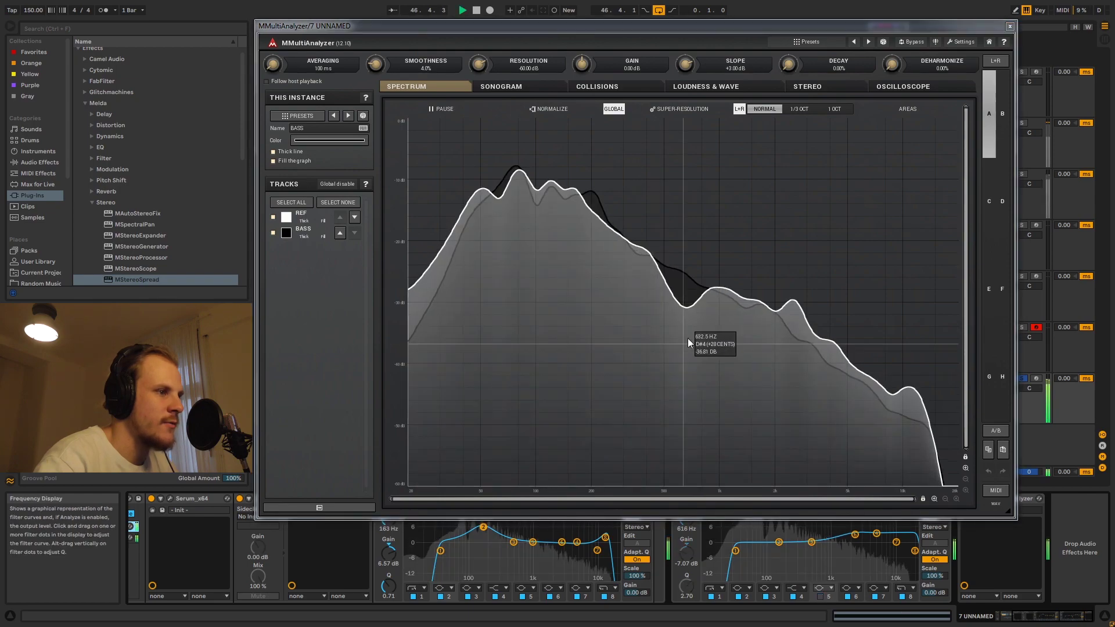
key(space)
click(820, 596)
key(space)
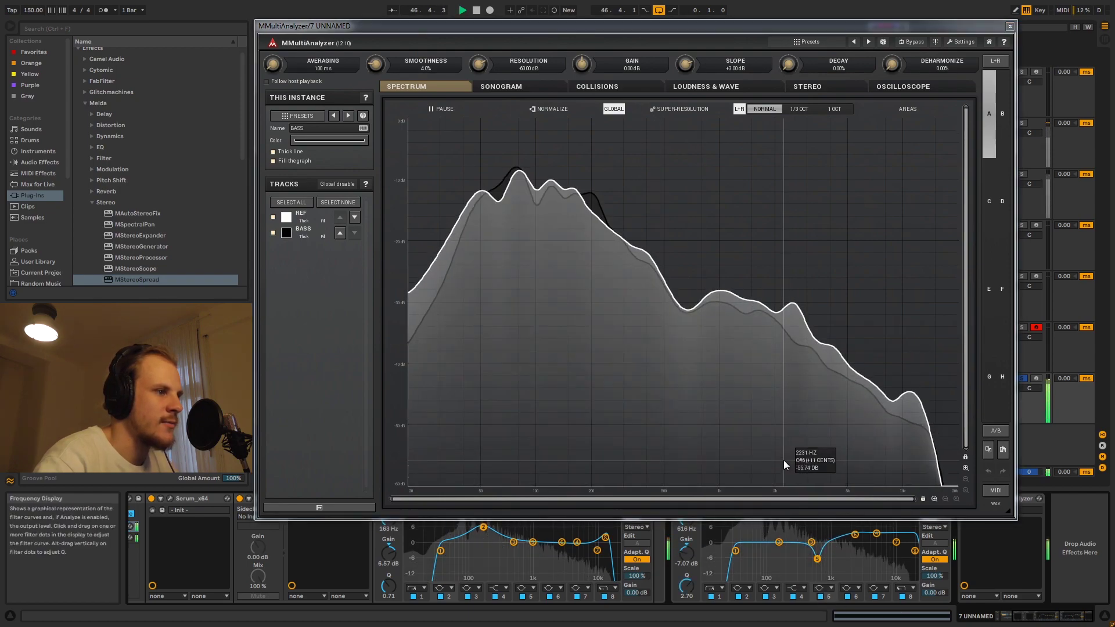
key(space)
click(1009, 26)
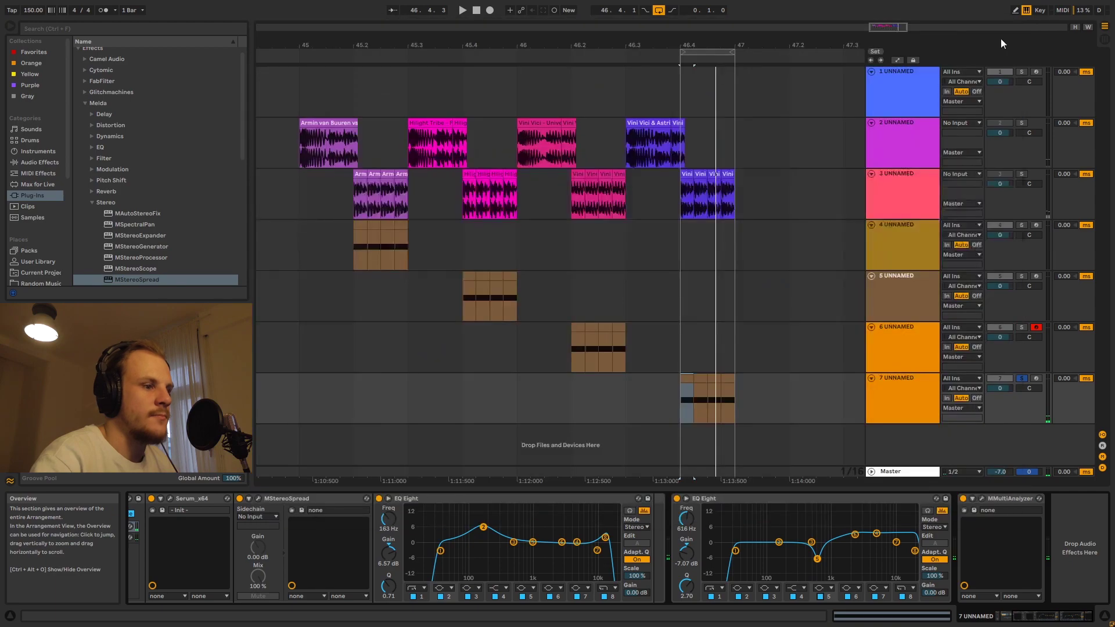